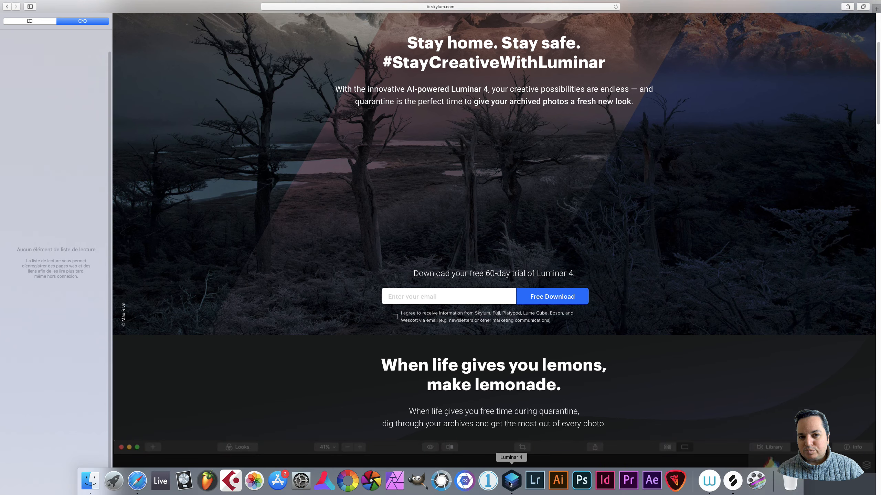
# Switch to Luminar 4 and add the Looks collection "Luminar 4 Ekeylight 1_Light Panel" from its folder in Séance du Dimanche 10
pyautogui.click(512, 481)
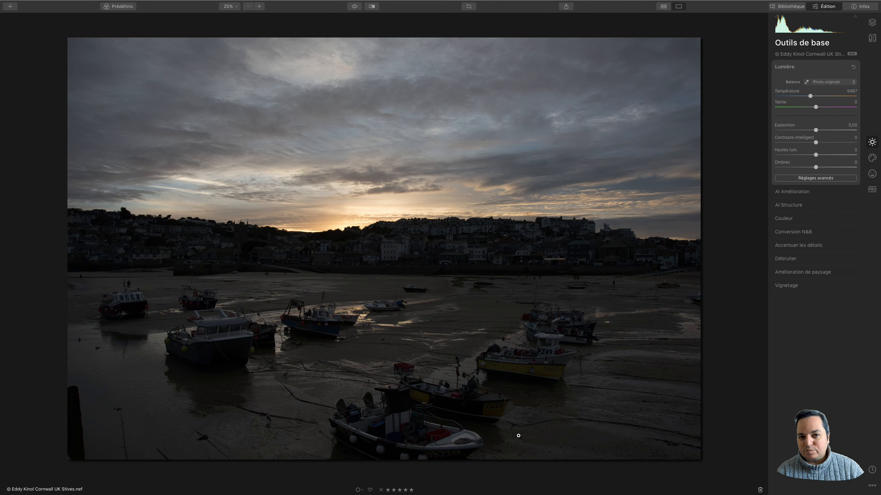
pyautogui.click(56, 3)
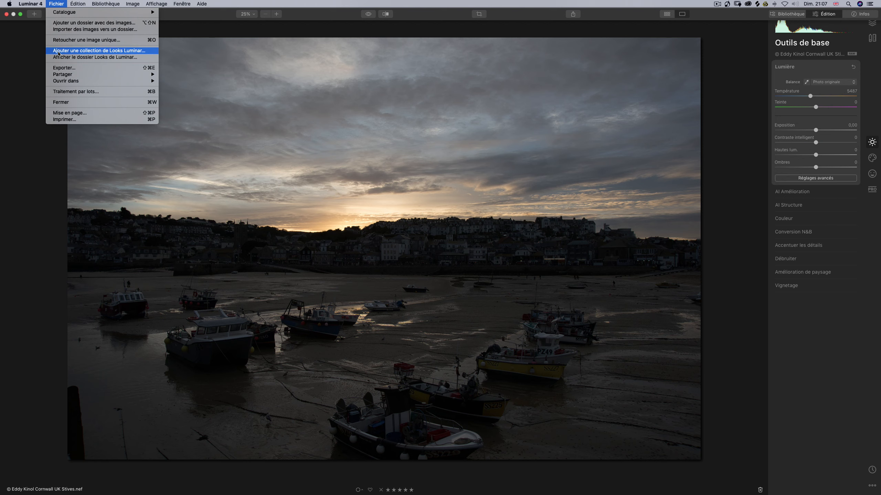
pyautogui.click(121, 51)
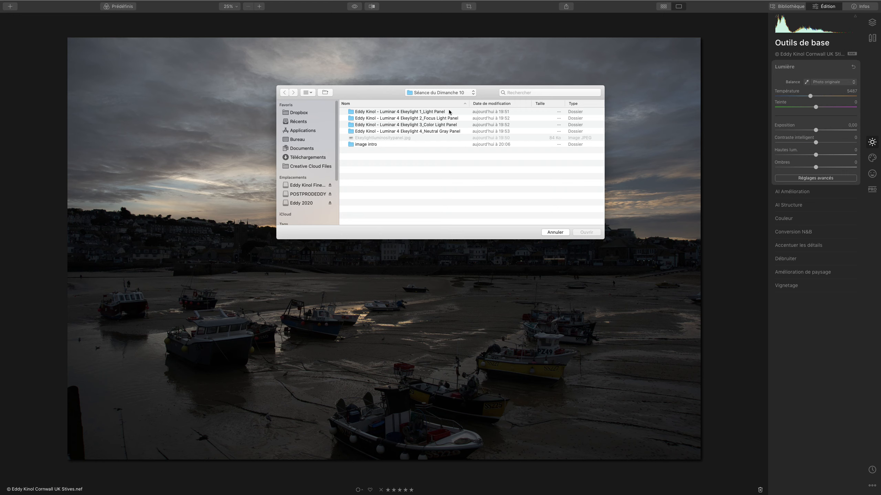
pyautogui.doubleClick(421, 112)
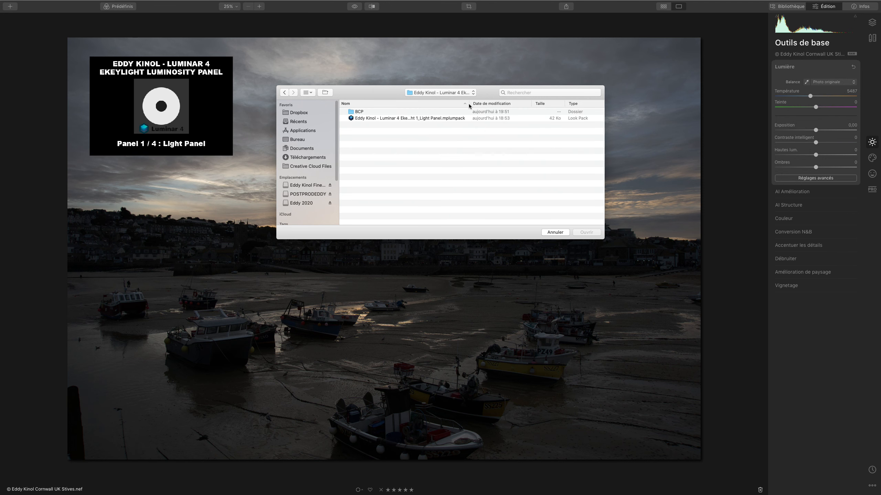
pyautogui.click(414, 118)
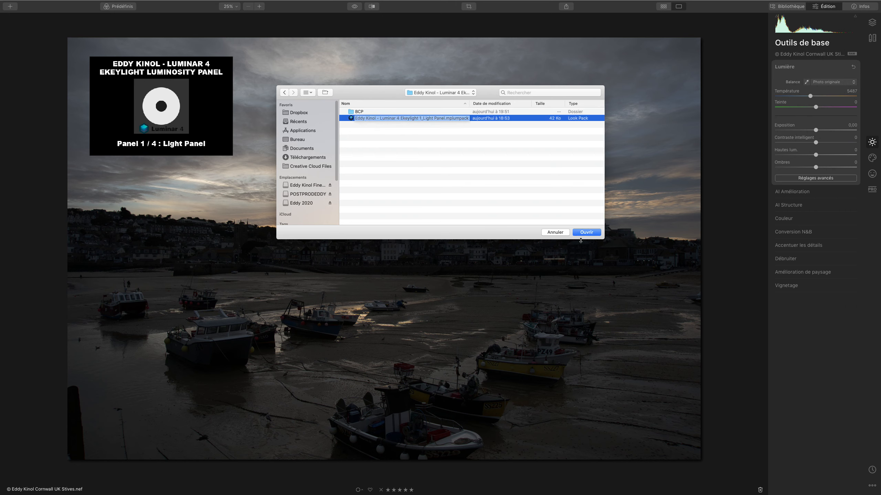
pyautogui.click(589, 233)
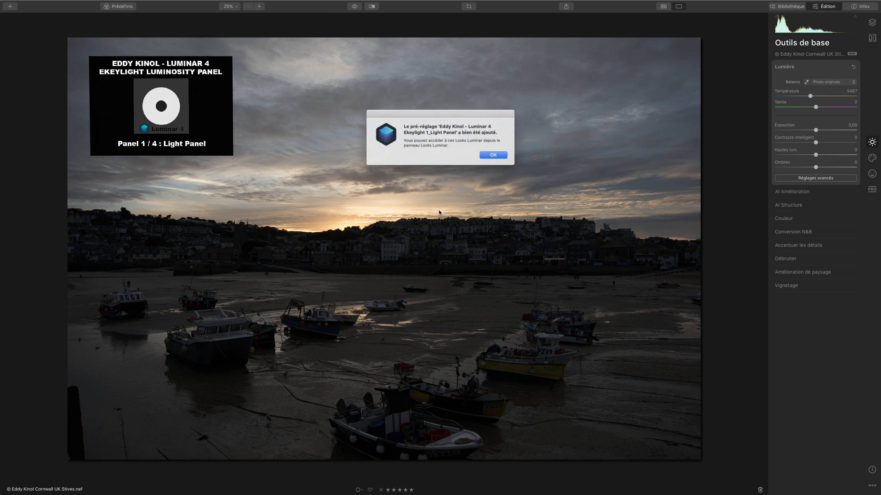
pyautogui.click(492, 155)
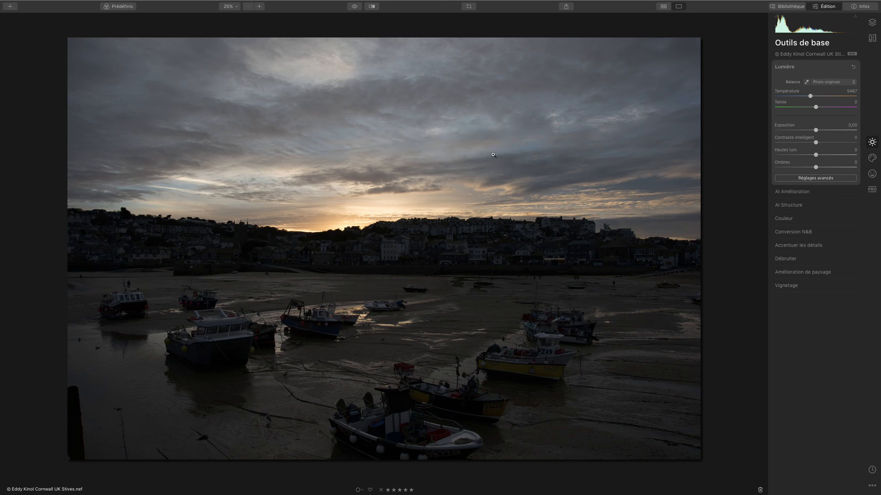
# Show the Looks presets to examine the Ekeylight 1_Light Panel collection, and hide them again
pyautogui.click(120, 7)
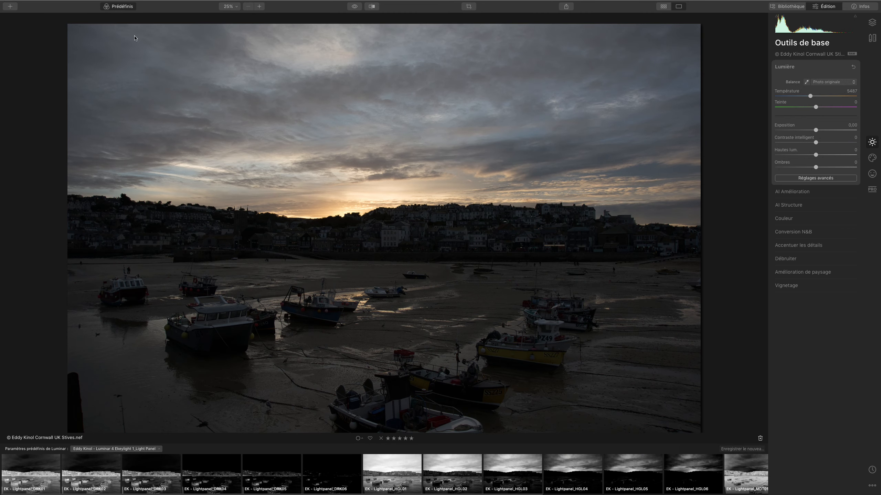
pyautogui.click(146, 450)
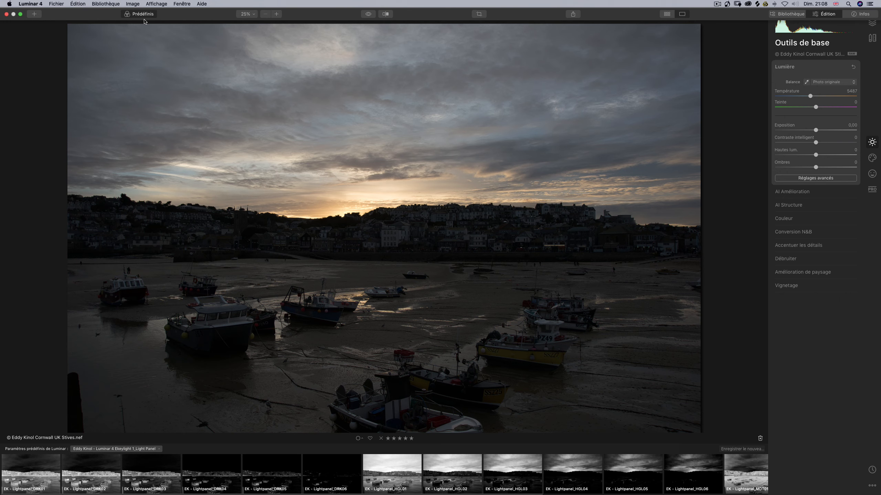
pyautogui.click(144, 16)
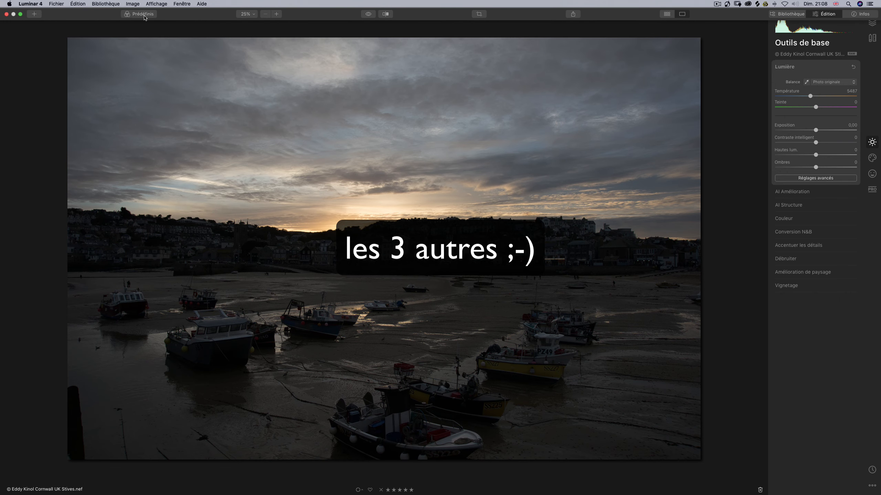
# Add the Looks collection "Luminar 4 Ekeylight 2_Focus Light Panel" from its folder in Séance du Dimanche 10
pyautogui.click(56, 3)
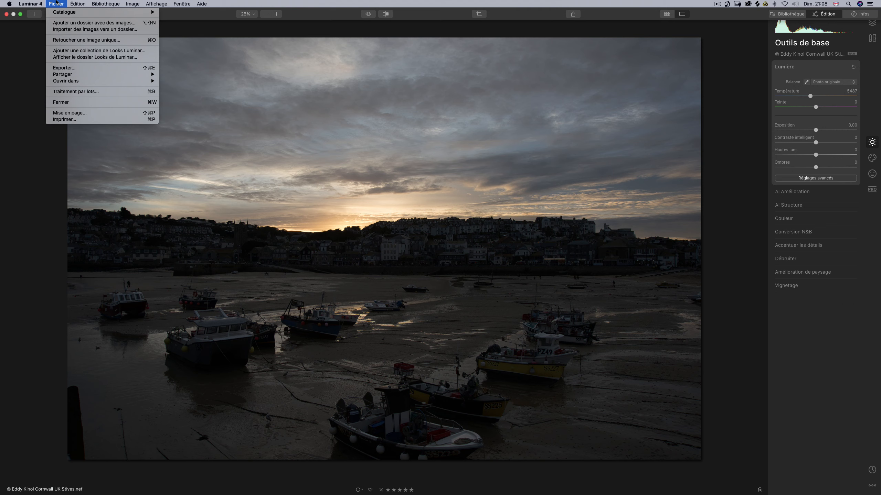
pyautogui.click(80, 51)
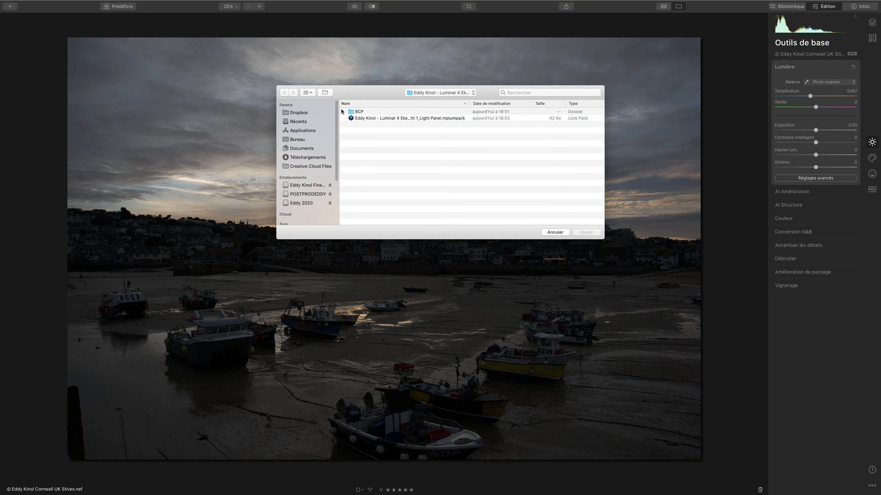
pyautogui.click(467, 93)
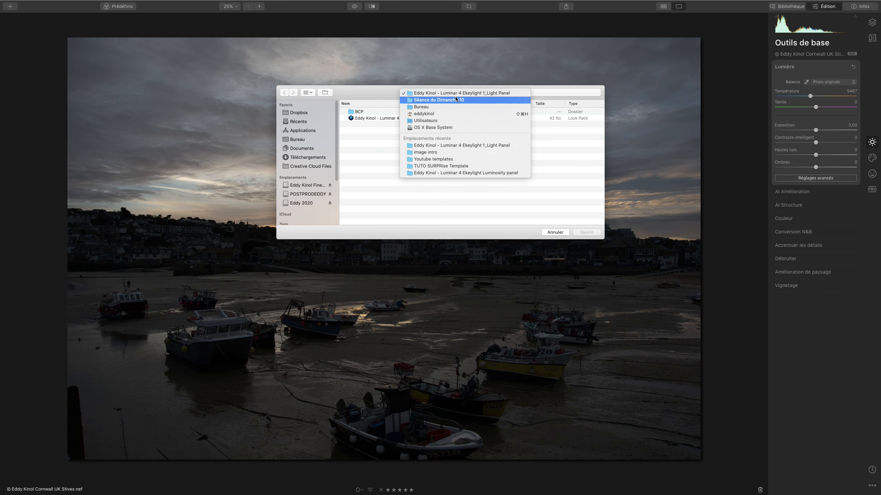
pyautogui.click(455, 99)
pyautogui.click(430, 118)
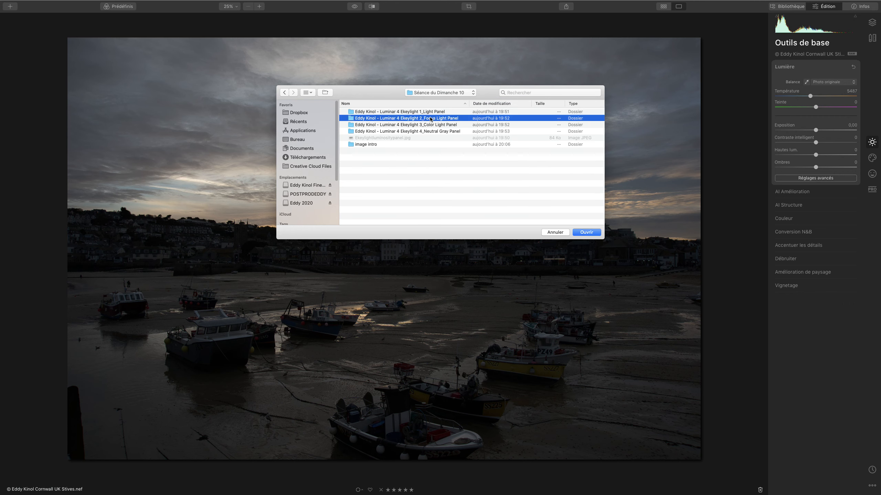
pyautogui.doubleClick(394, 118)
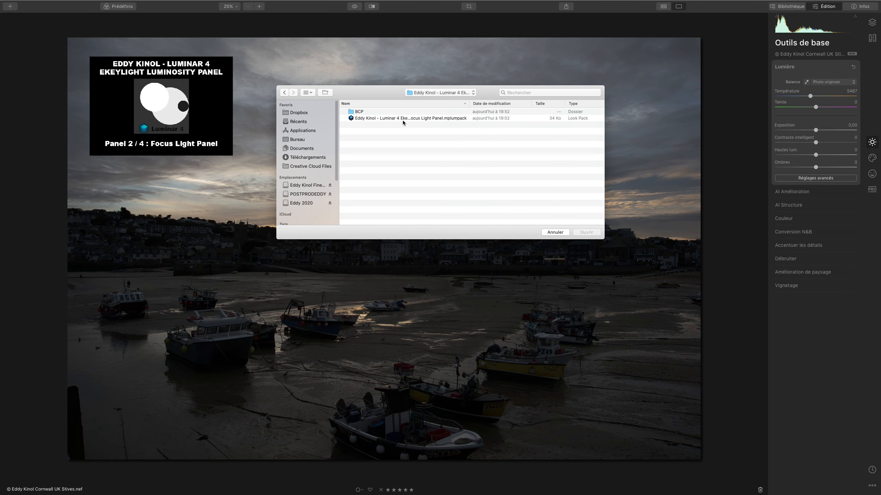
pyautogui.doubleClick(402, 118)
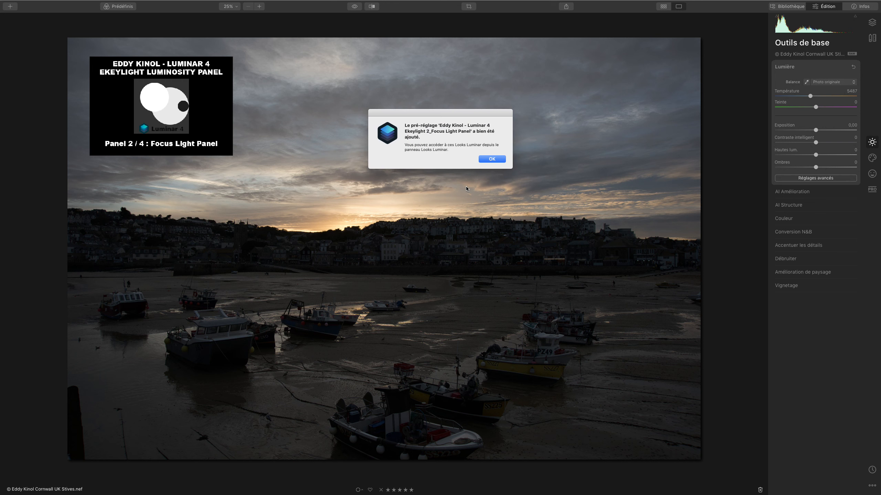
pyautogui.click(491, 159)
# Add the Looks collection "Luminar 4 Ekeylight 3_Color Light Panel" from its folder in Séance du Dimanche 10
pyautogui.moveTo(31, 2)
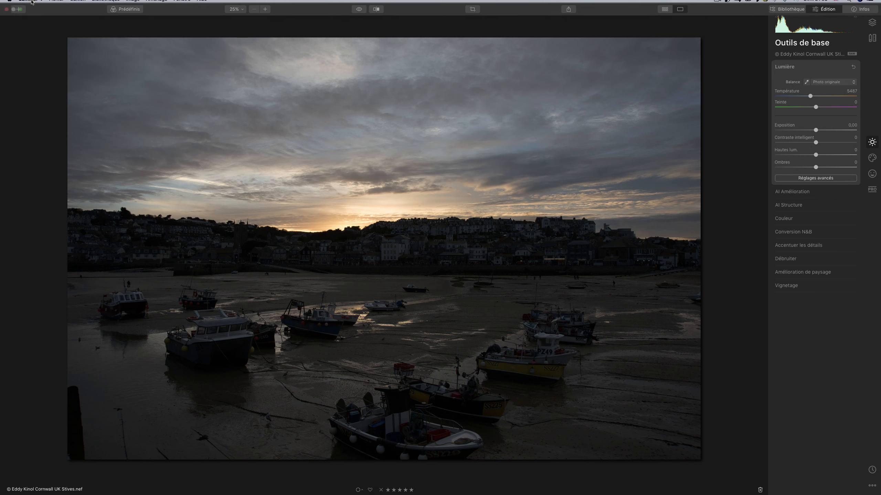
pyautogui.click(59, 2)
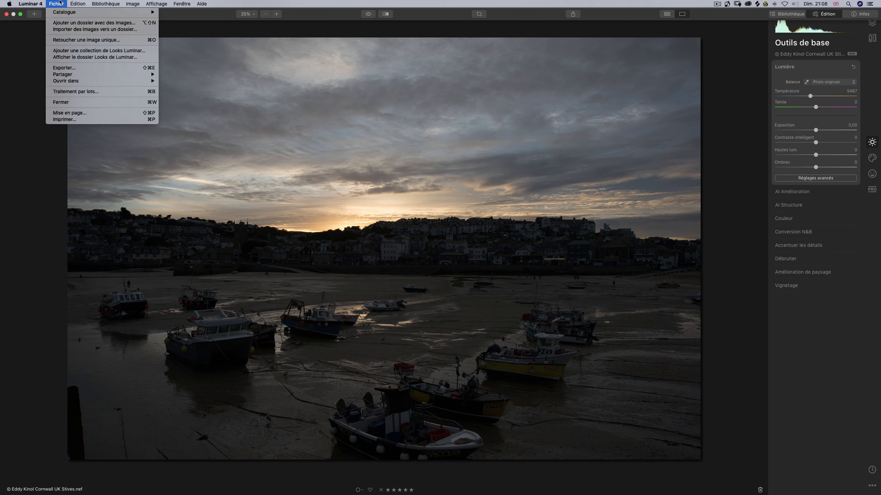
pyautogui.click(66, 52)
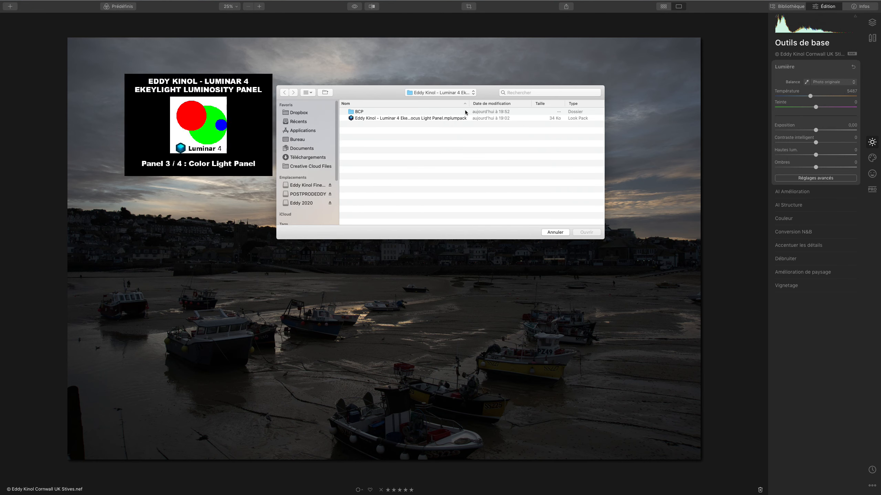
pyautogui.click(473, 93)
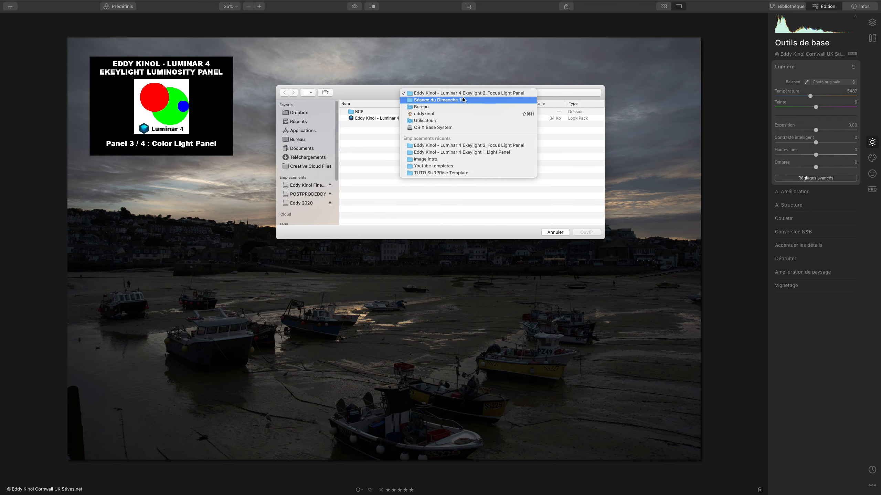
pyautogui.click(468, 100)
pyautogui.doubleClick(412, 126)
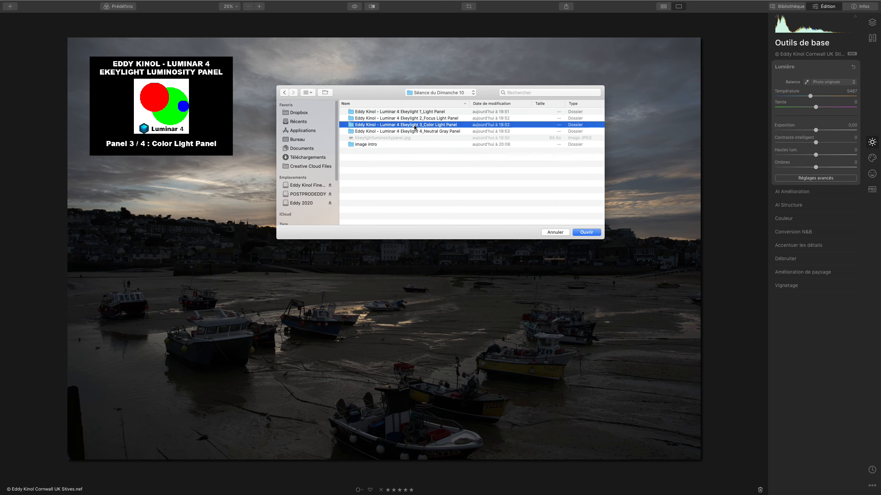
pyautogui.click(413, 119)
pyautogui.doubleClick(413, 119)
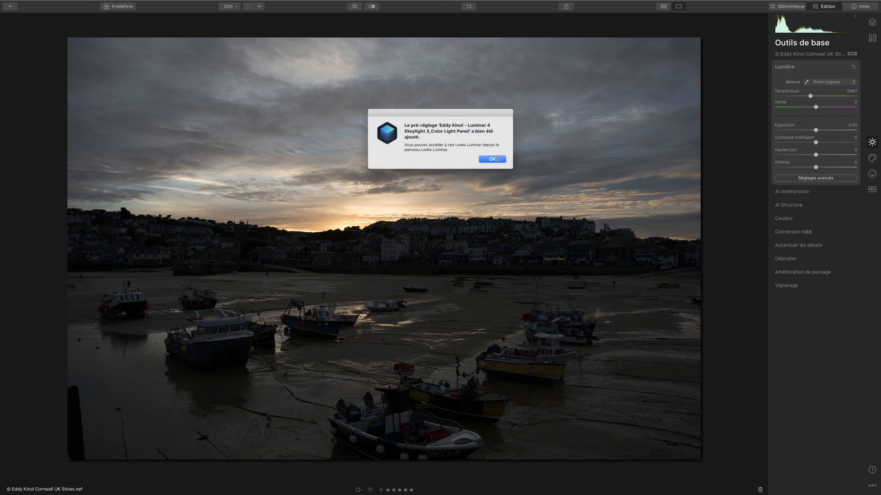
pyautogui.click(493, 159)
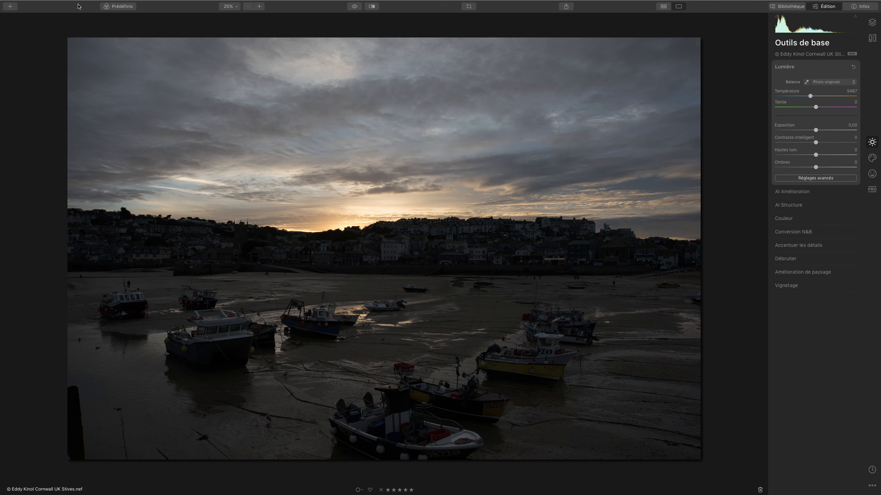
# Add the Looks collection "Luminar 4 Ekeylight 4_Neutral Gray Panel" from its folder in Séance du Dimanche 10
pyautogui.click(55, 3)
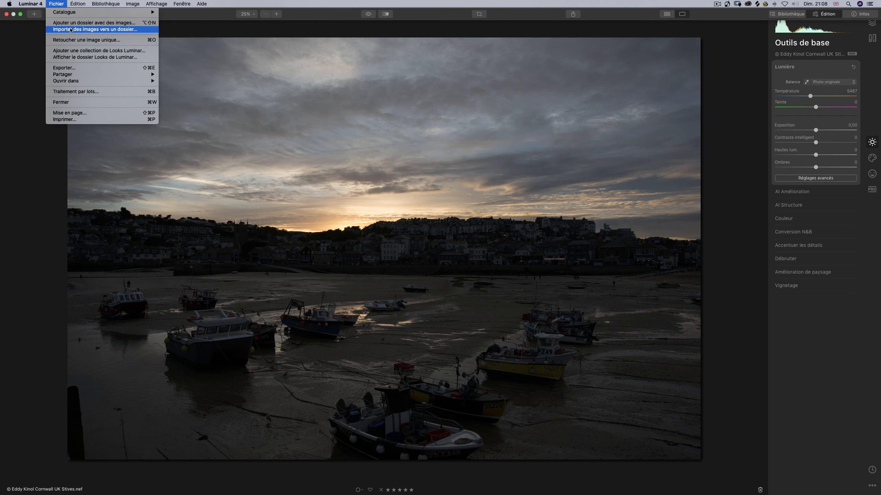
pyautogui.click(73, 51)
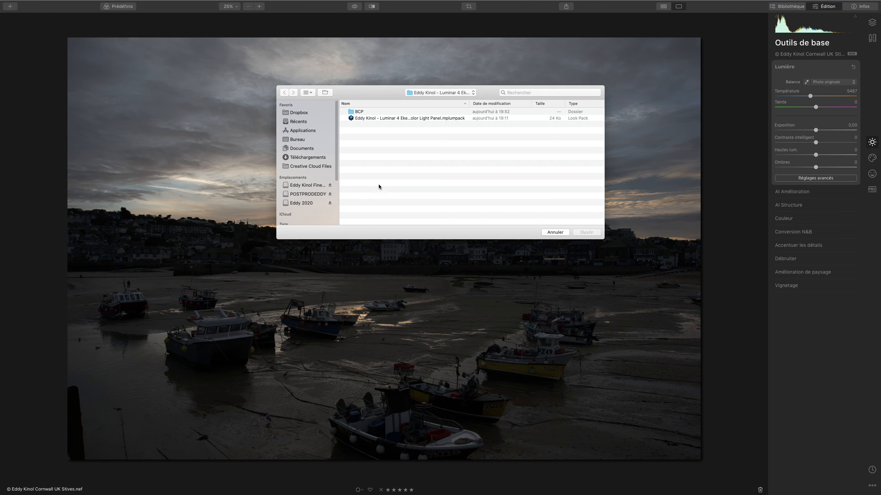
pyautogui.click(455, 93)
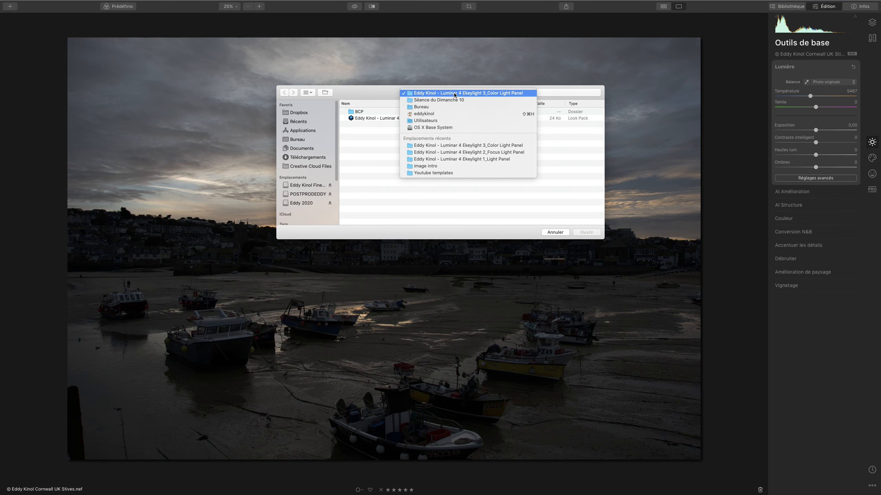
pyautogui.click(450, 100)
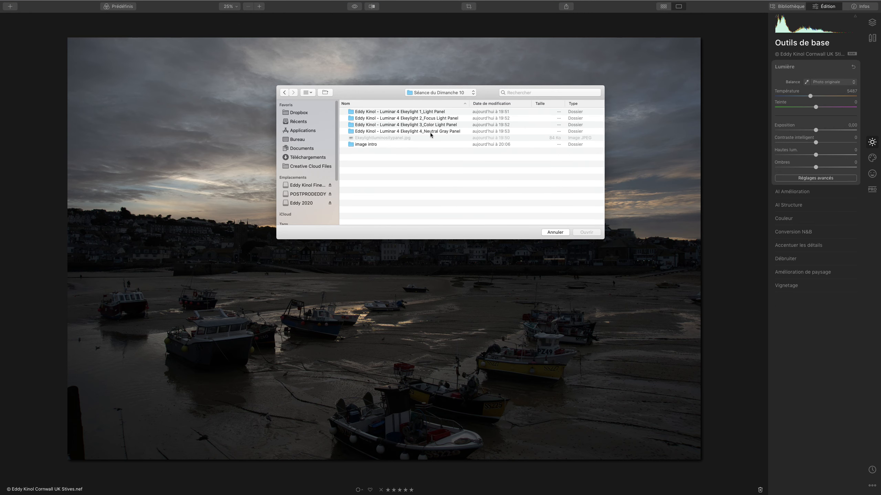
pyautogui.doubleClick(430, 132)
pyautogui.click(431, 118)
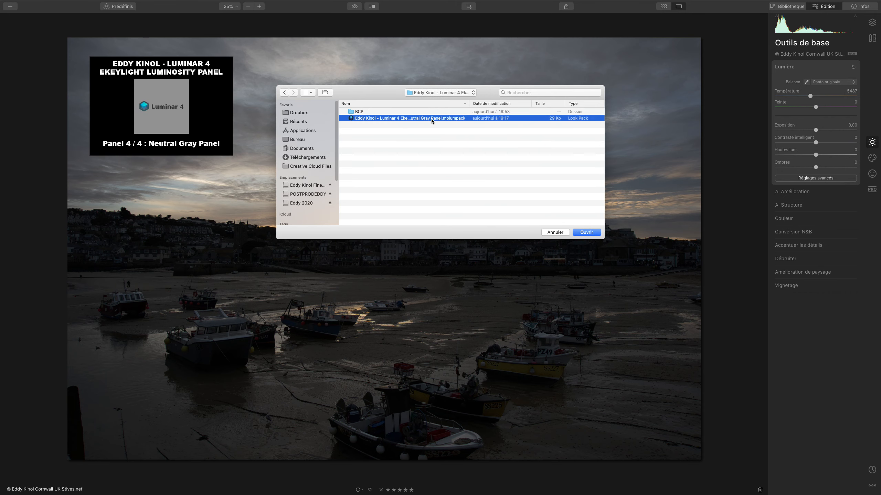
pyautogui.doubleClick(430, 119)
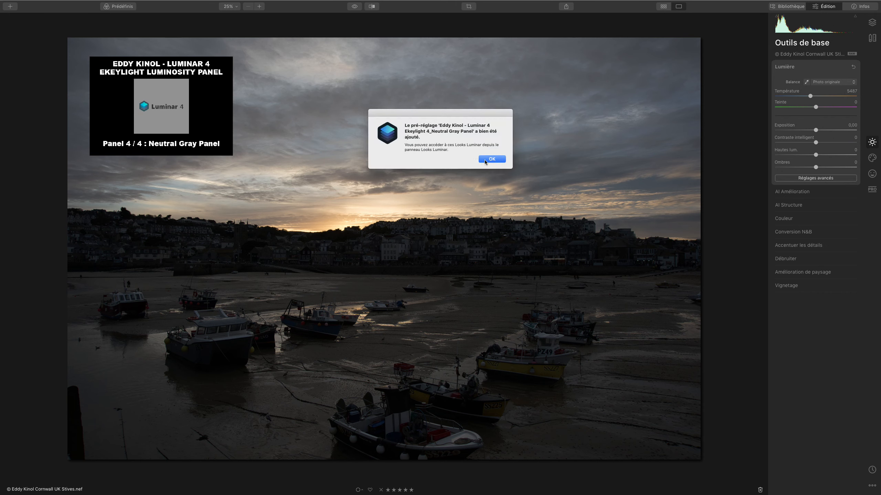
pyautogui.click(485, 161)
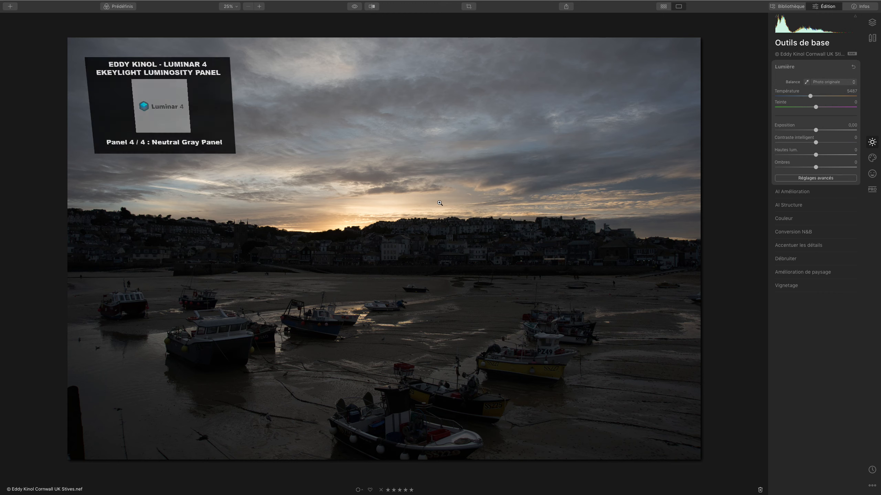
# Show the Looks presets, browse the Ekeylight 1_Light, 2_Focus Light, 3_Color Light and 4_Neutral Gray Panel collections, and return to 1_Light Panel
pyautogui.click(127, 8)
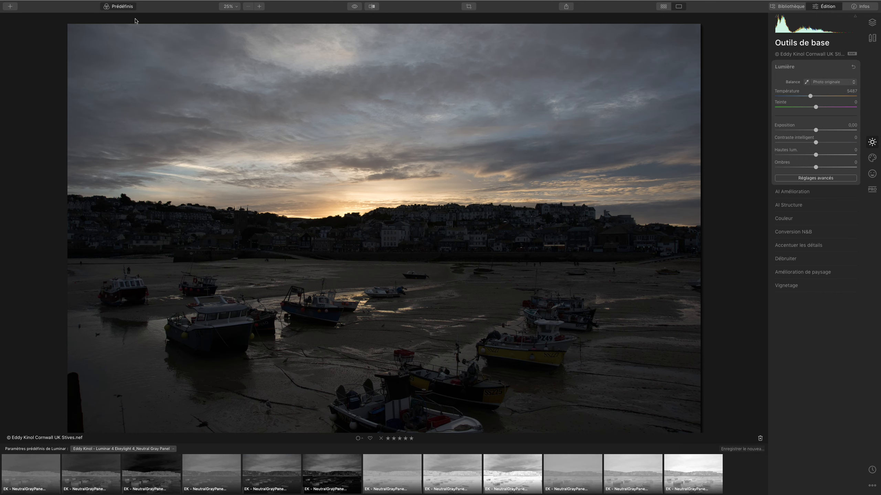
pyautogui.click(150, 449)
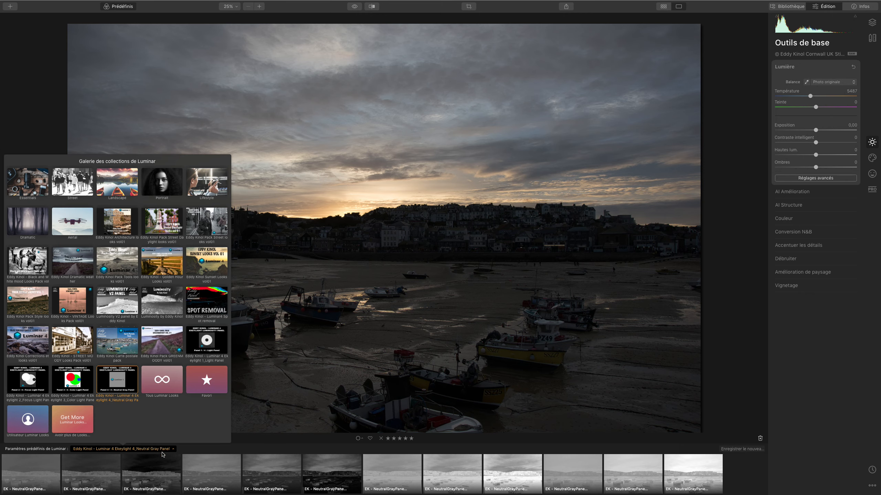
pyautogui.moveTo(226, 348)
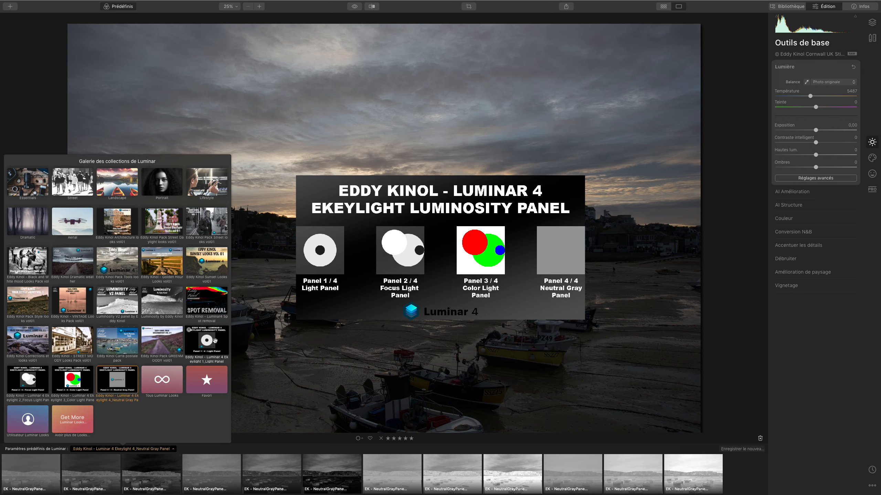
pyautogui.click(216, 342)
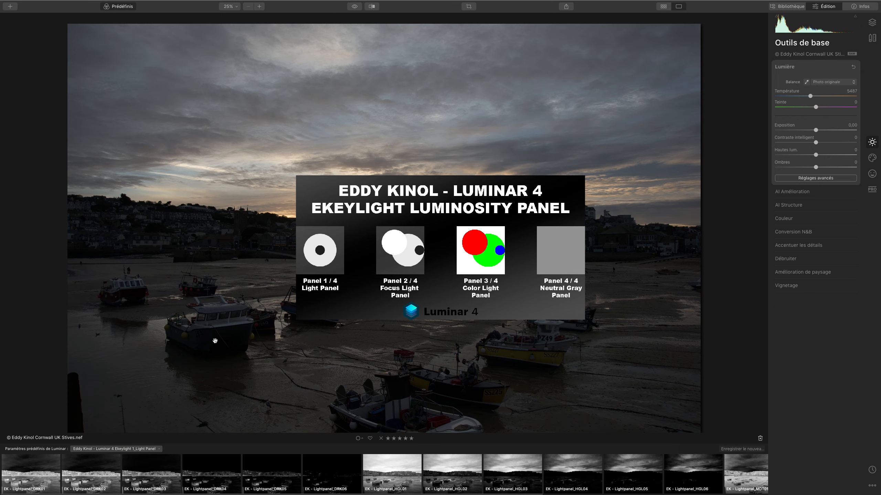
pyautogui.click(150, 450)
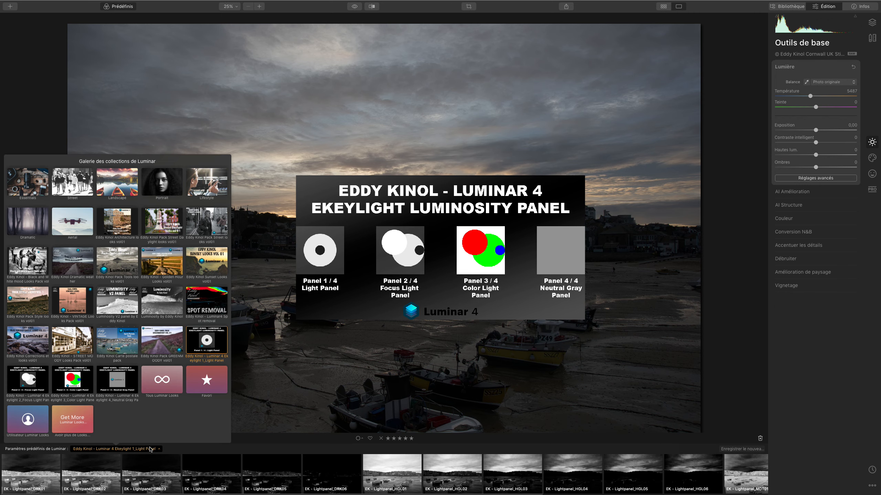
pyautogui.click(32, 374)
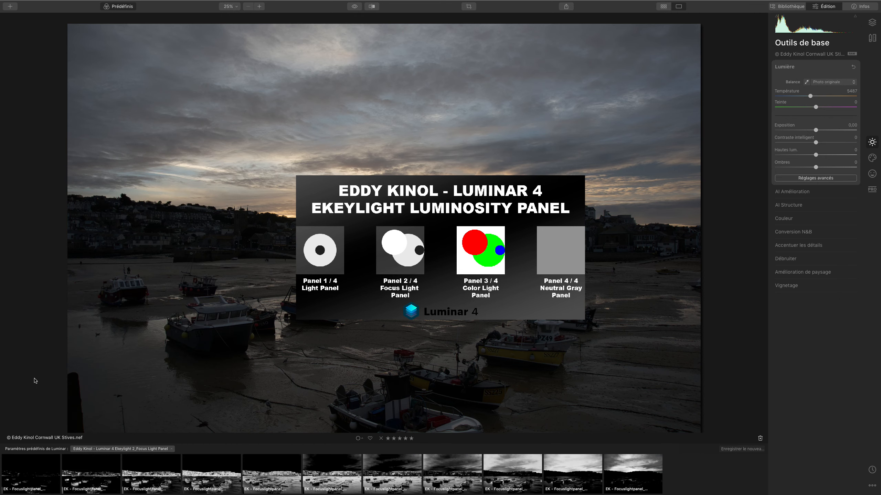
pyautogui.click(162, 449)
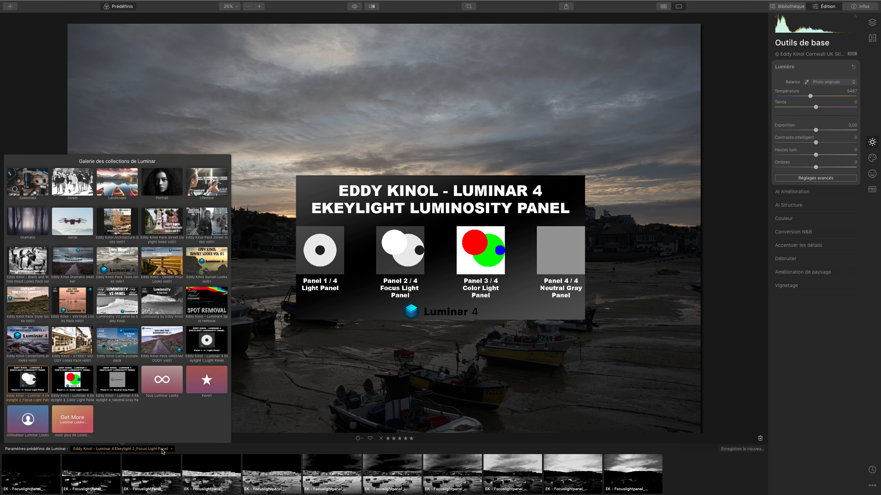
pyautogui.click(71, 379)
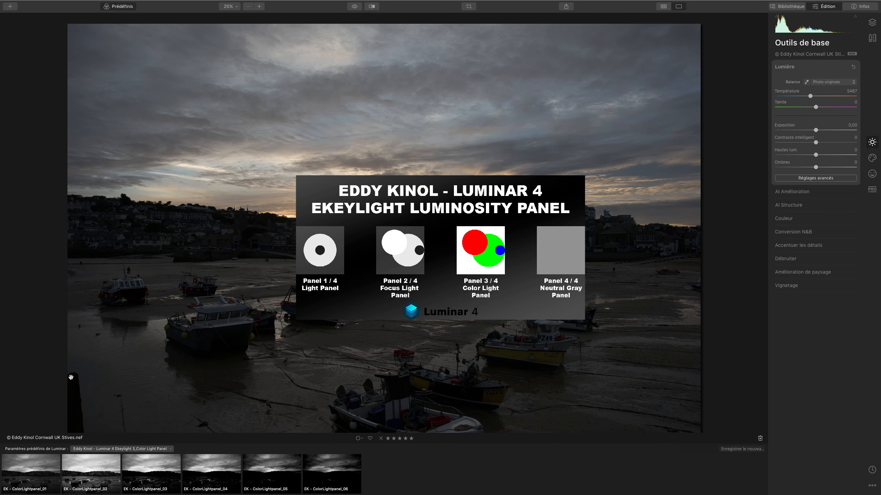
pyautogui.click(161, 450)
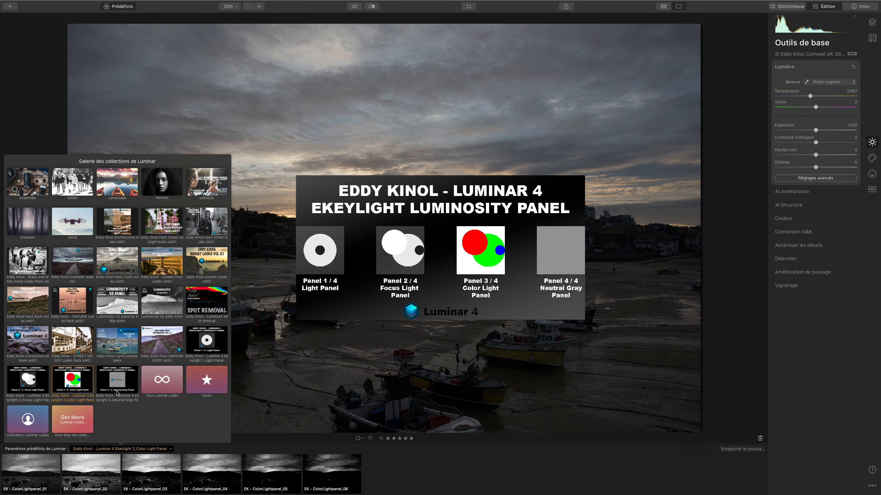
pyautogui.click(114, 384)
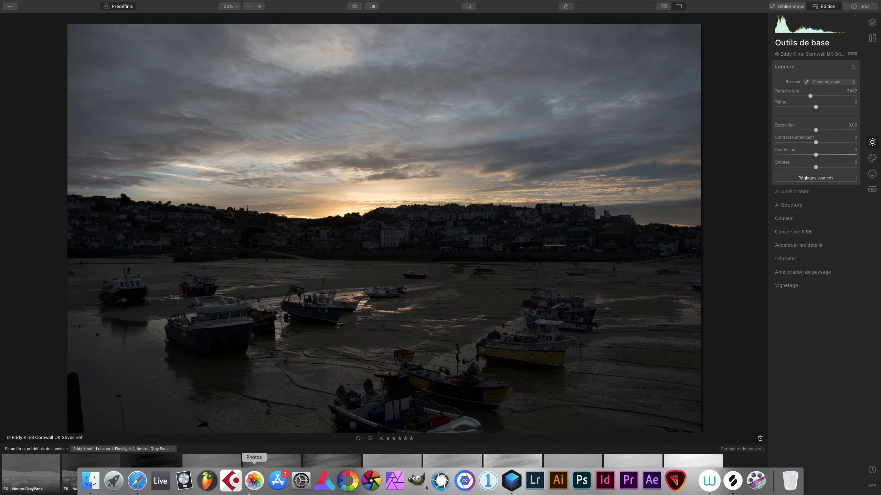
pyautogui.click(161, 449)
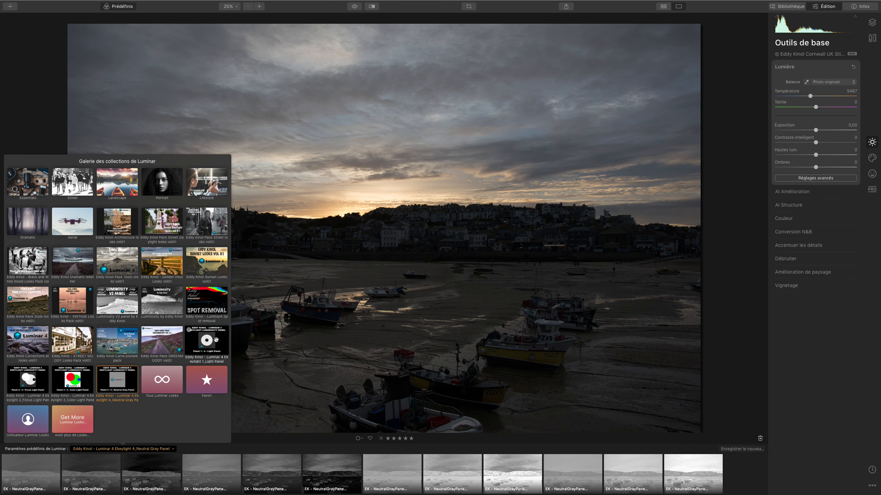
pyautogui.click(217, 342)
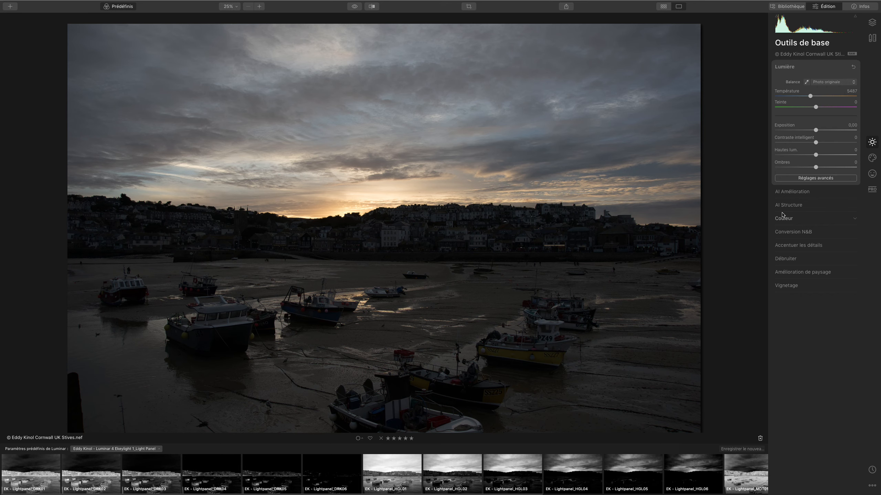
# Enable automatic distortion correction, chromatic aberration removal and fringe removal for the photo, and check its shooting information
pyautogui.click(872, 37)
pyautogui.click(798, 117)
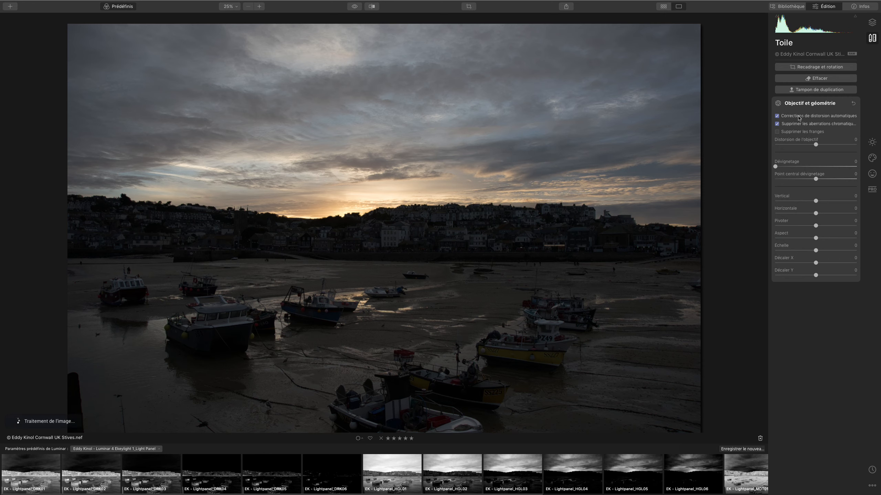
pyautogui.click(803, 132)
pyautogui.click(869, 7)
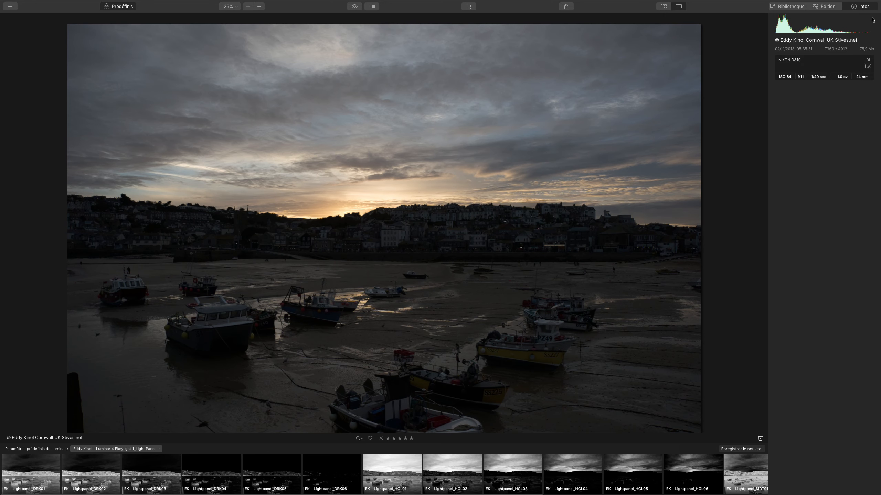
pyautogui.click(827, 7)
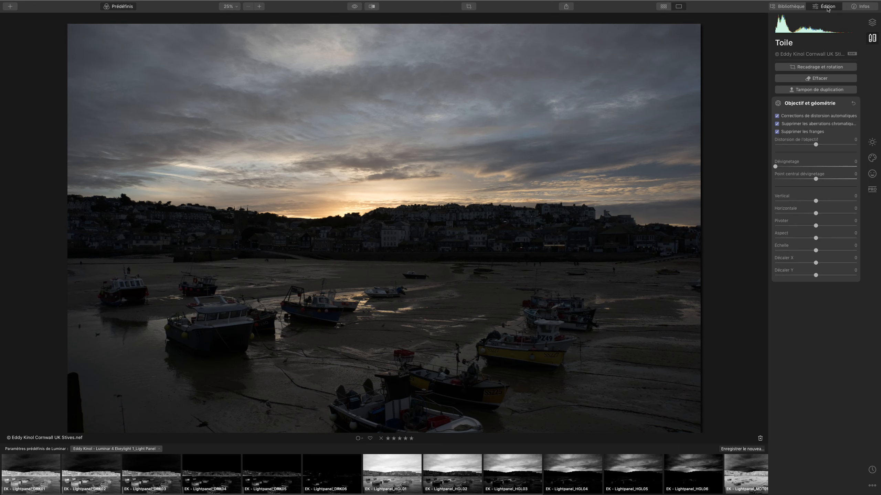
# Apply AI Amélioration to the harbour photo with AI Accent at 54 and the sky enhancer at 34
pyautogui.click(871, 142)
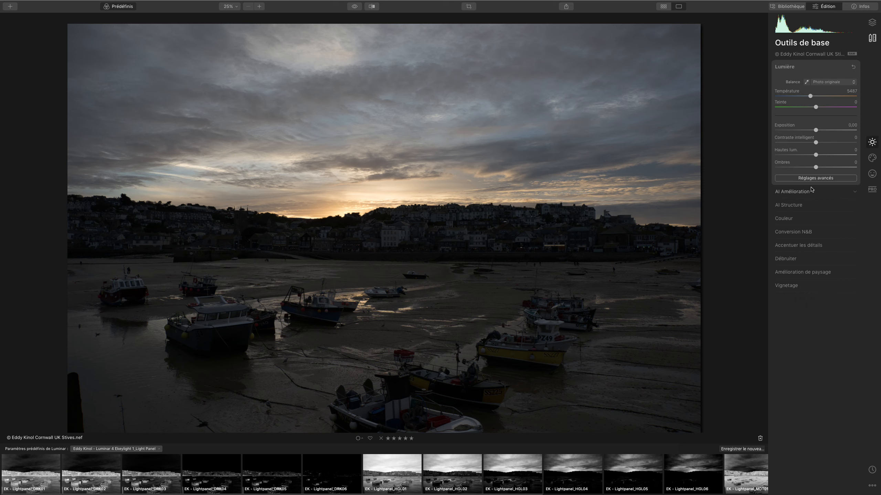
pyautogui.click(792, 192)
pyautogui.moveTo(775, 110); pyautogui.dragTo(803, 111)
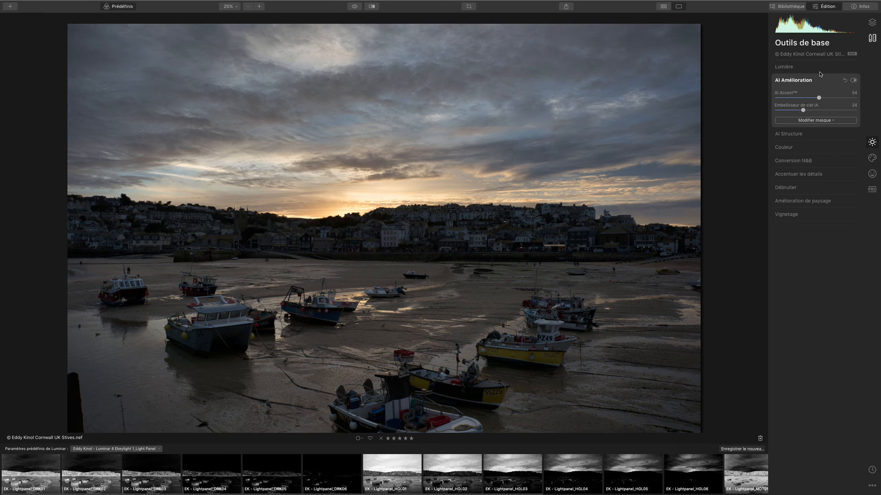
# In the Lumière settings, set Température to 6177, Teinte to 8, Hautes lum. to -40 and Ombres to 25, comparing with the original photo
pyautogui.click(793, 68)
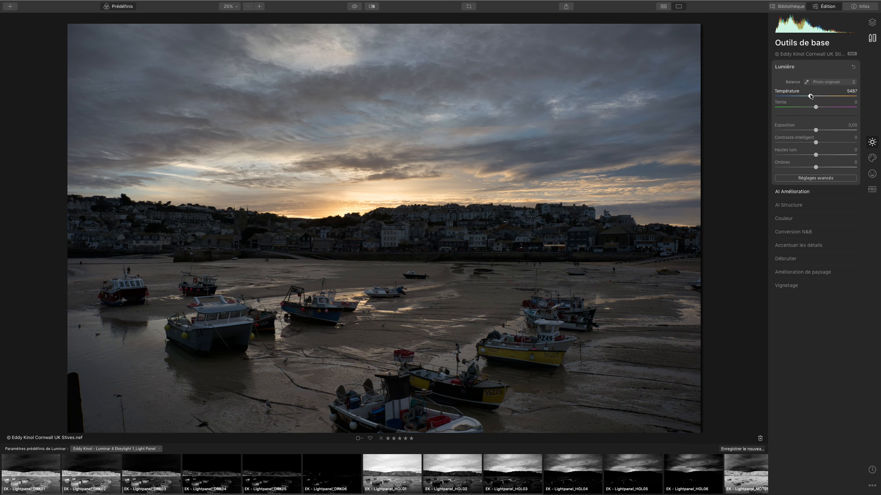
pyautogui.moveTo(810, 96); pyautogui.dragTo(814, 95)
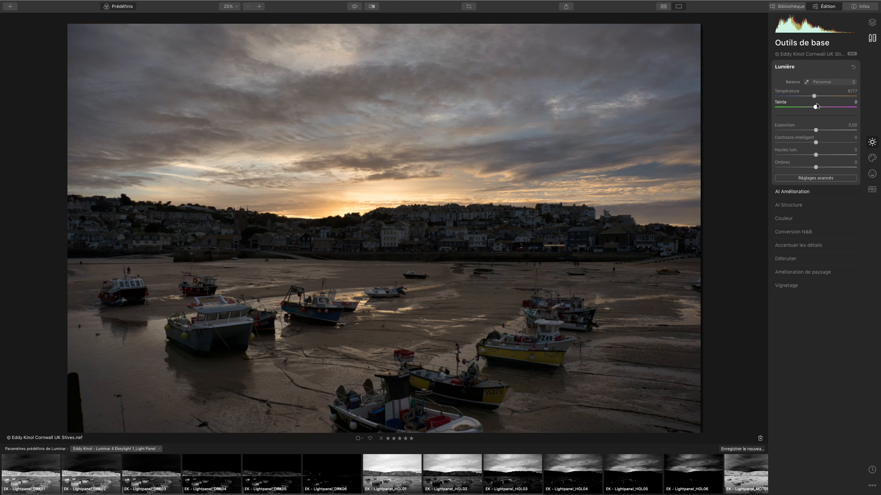
pyautogui.moveTo(817, 108); pyautogui.dragTo(821, 110)
pyautogui.click(353, 7)
pyautogui.click(353, 6)
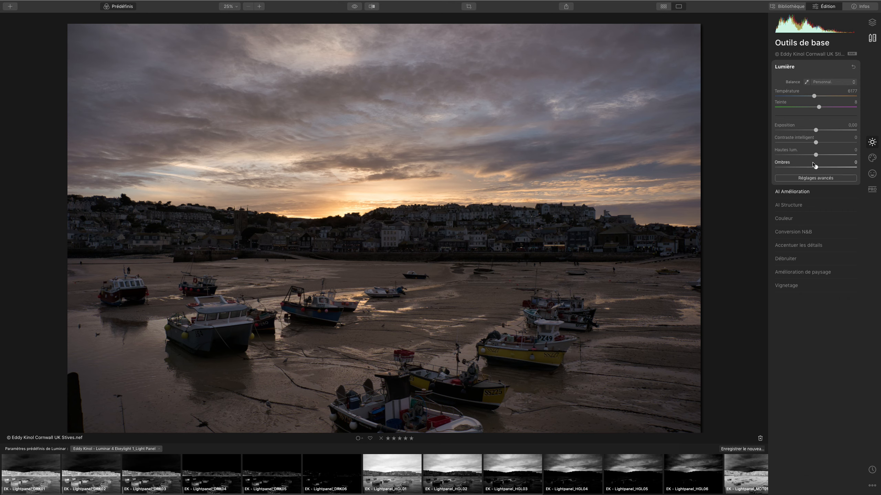
pyautogui.moveTo(815, 168); pyautogui.dragTo(799, 156)
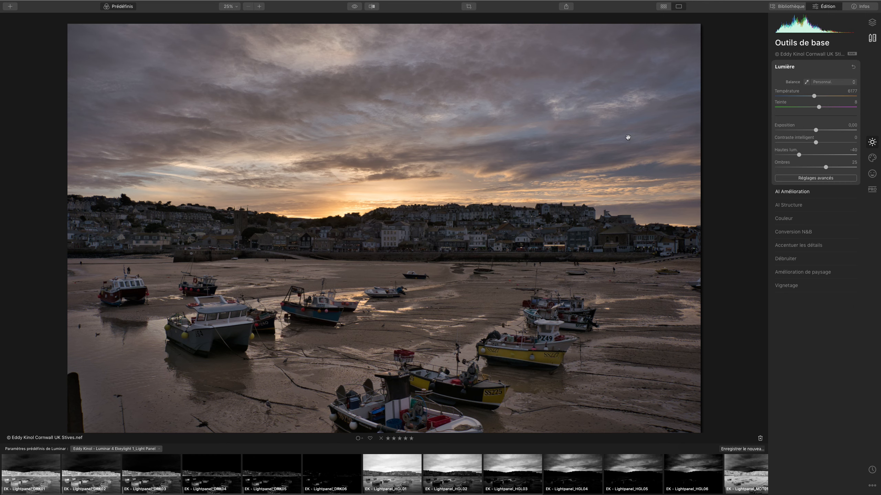
# Add a new adjustment layer above the harbour photo
pyautogui.click(879, 23)
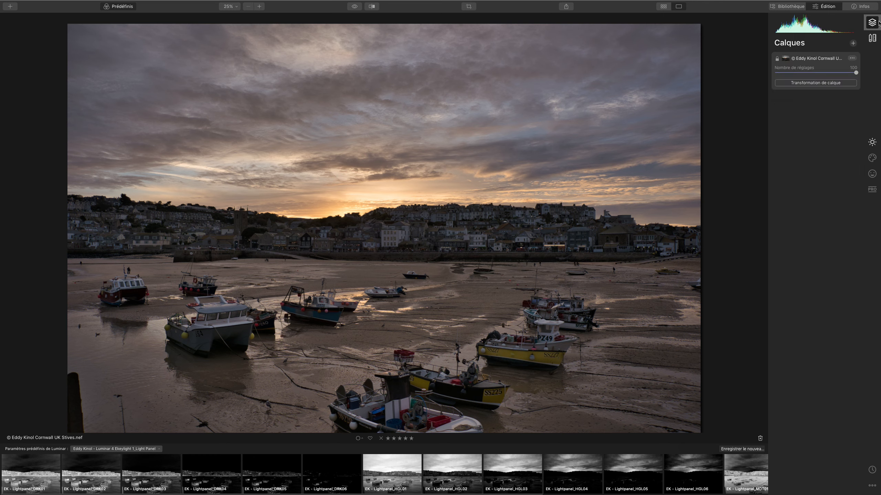
pyautogui.click(852, 44)
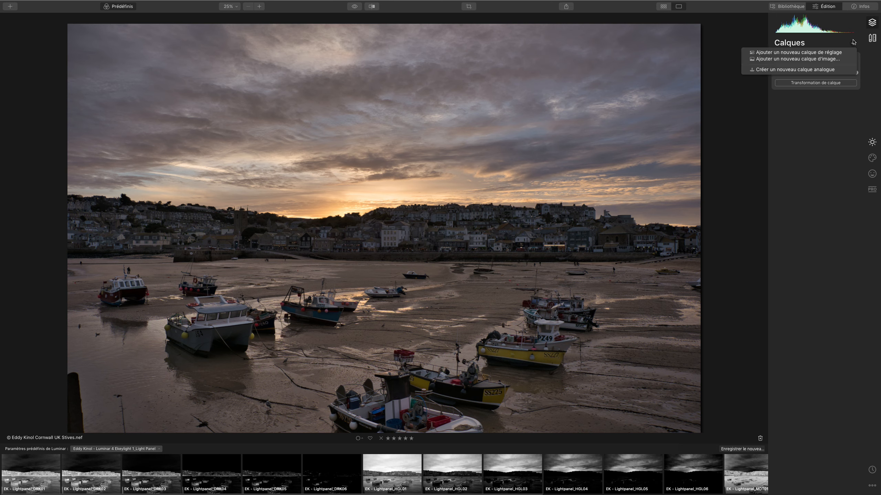
pyautogui.click(836, 54)
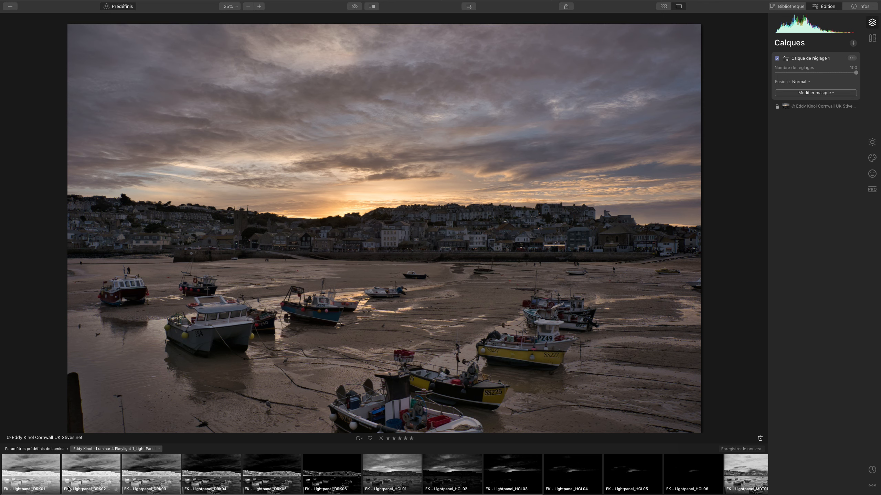
# Look through the Ekeylight 1_Light Panel presets and switch to the Ekeylight 4_Neutral Gray Panel collection
pyautogui.hscroll(1, 723, 465)
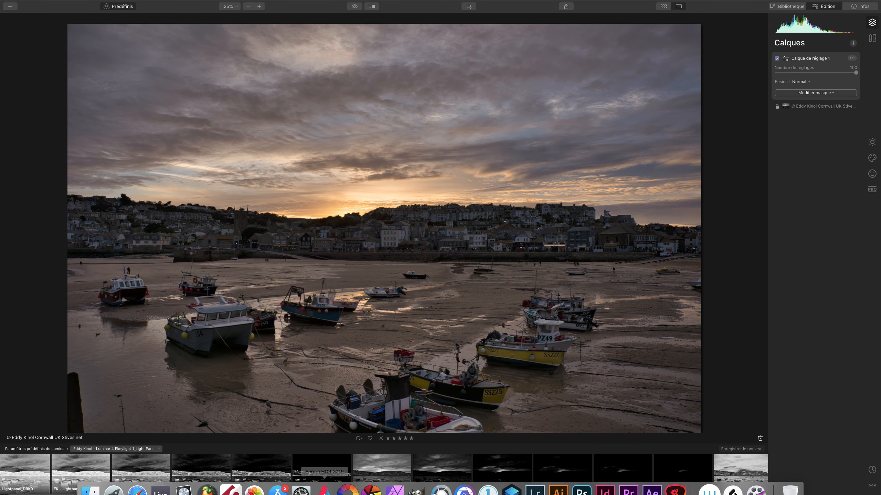
pyautogui.hscroll(5, 119, 479)
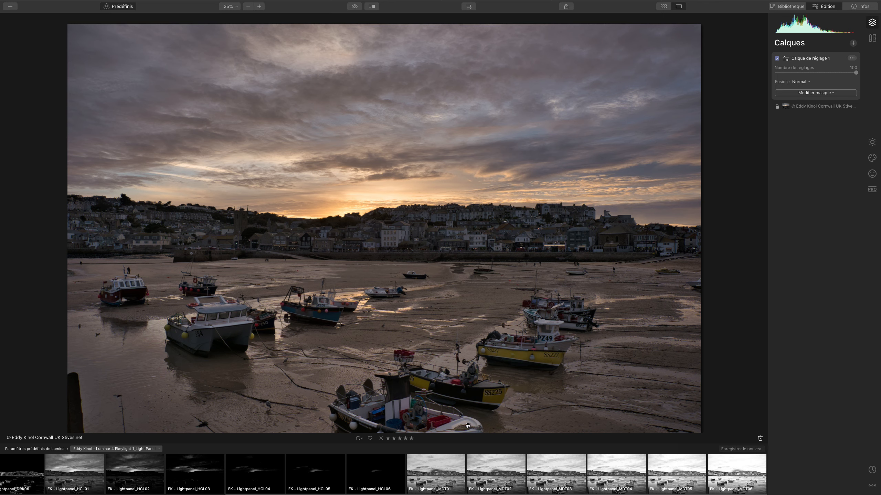
pyautogui.click(137, 448)
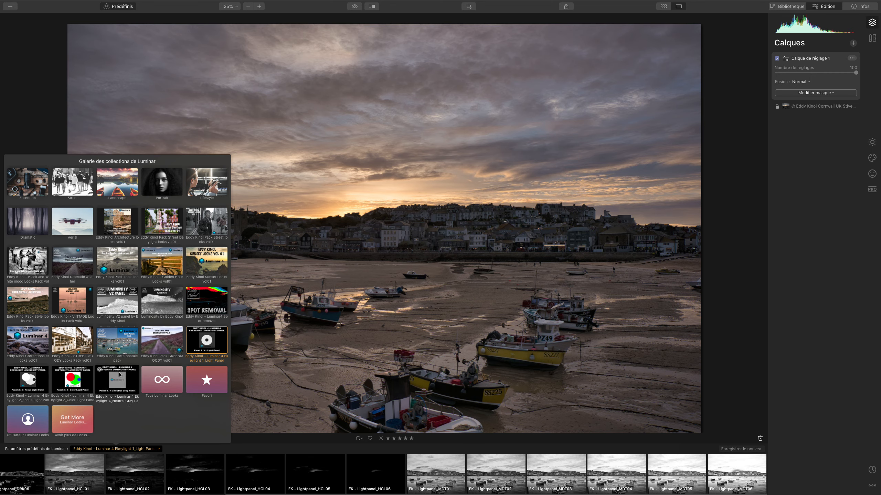
pyautogui.click(112, 382)
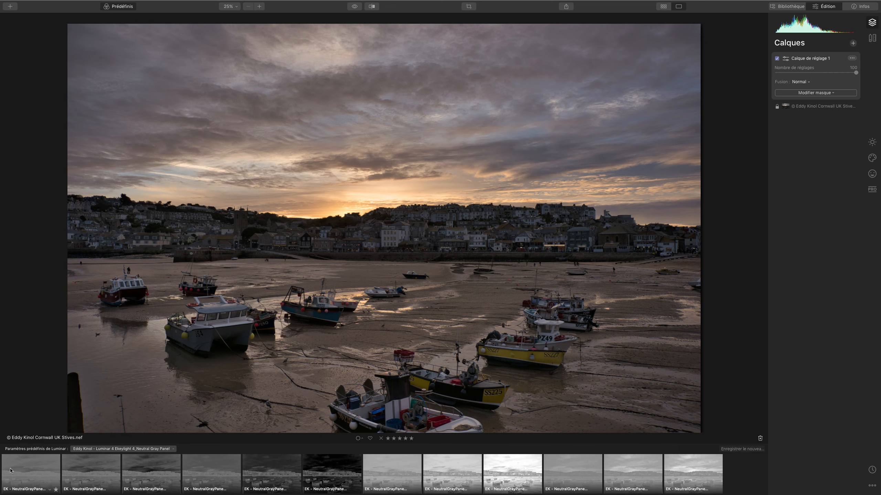
# Try several dark and light Neutral Gray Panel presets on the adjustment layer and apply the seventh one in the collection
pyautogui.click(680, 472)
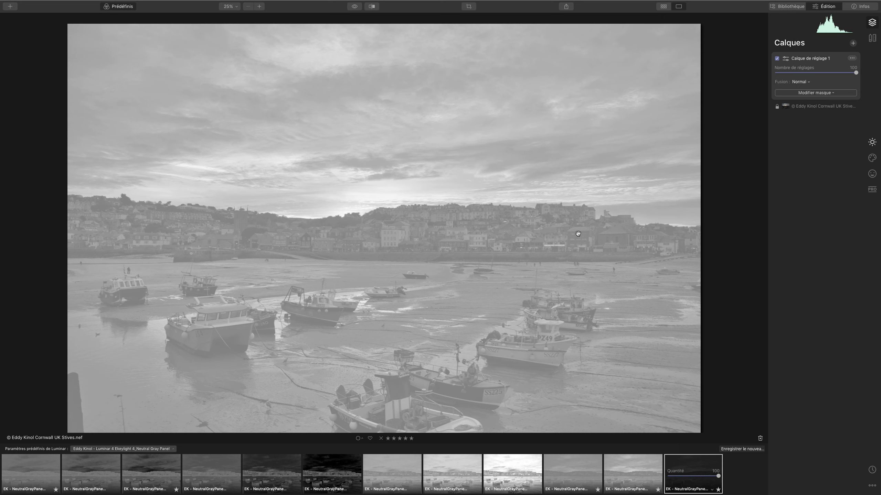
pyautogui.click(203, 478)
pyautogui.click(272, 474)
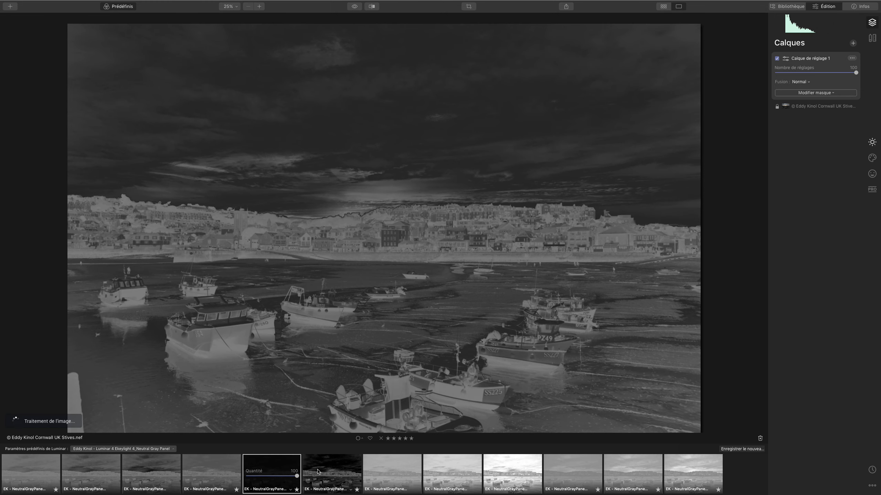
pyautogui.click(319, 472)
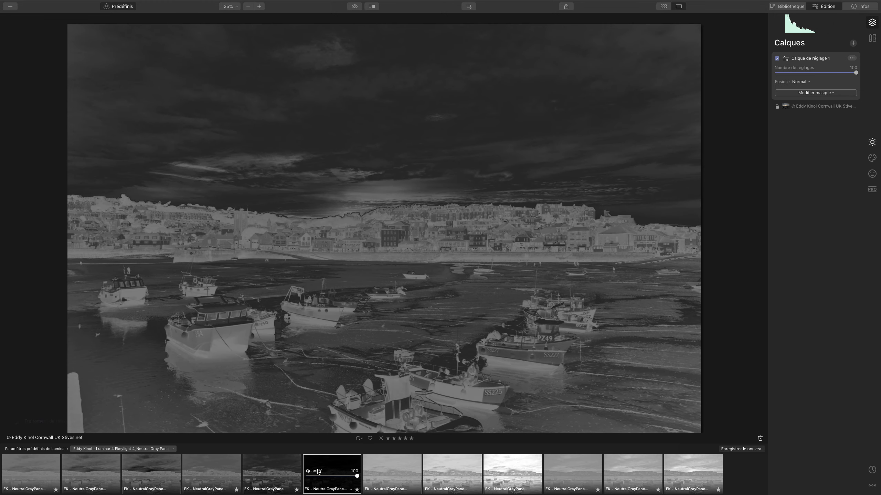
pyautogui.click(387, 460)
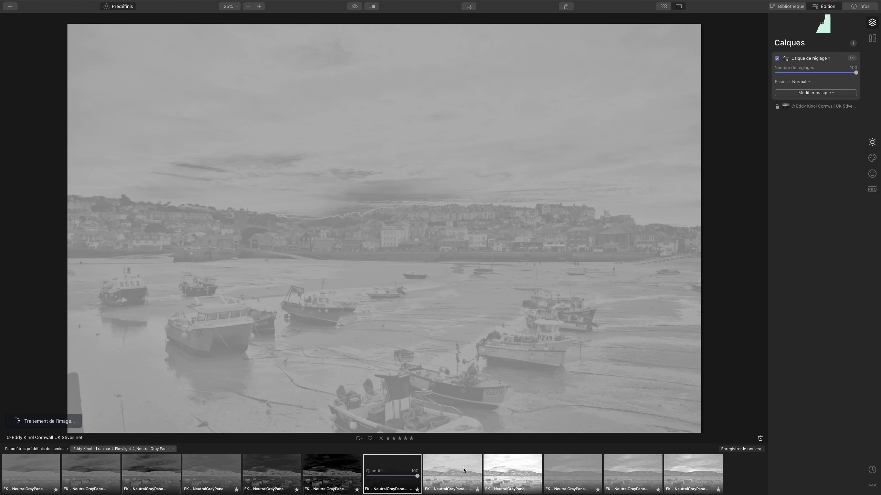
pyautogui.click(463, 468)
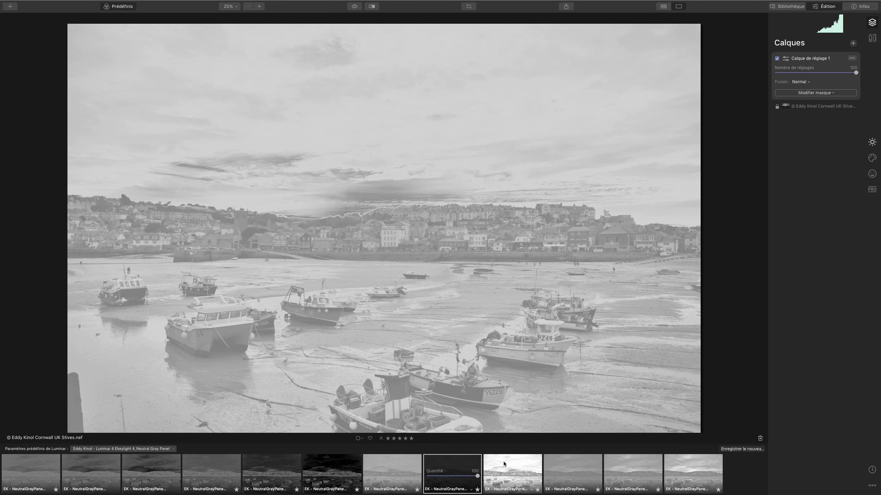
pyautogui.click(504, 462)
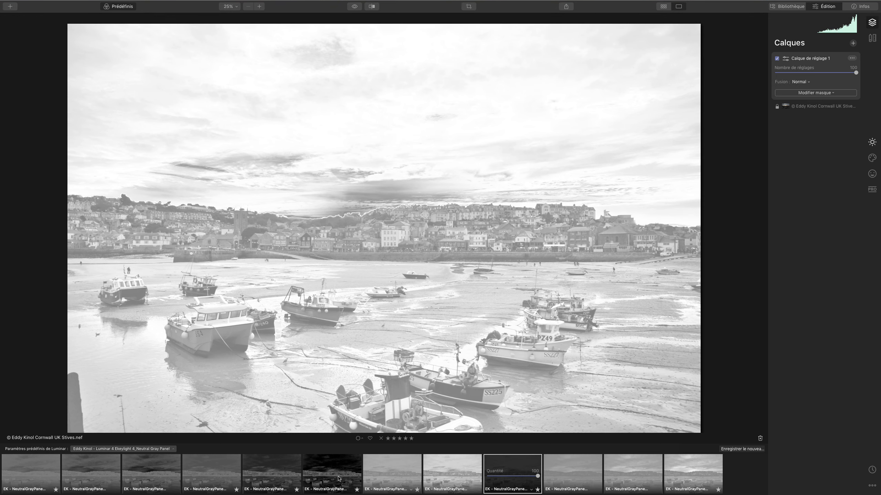
pyautogui.click(385, 474)
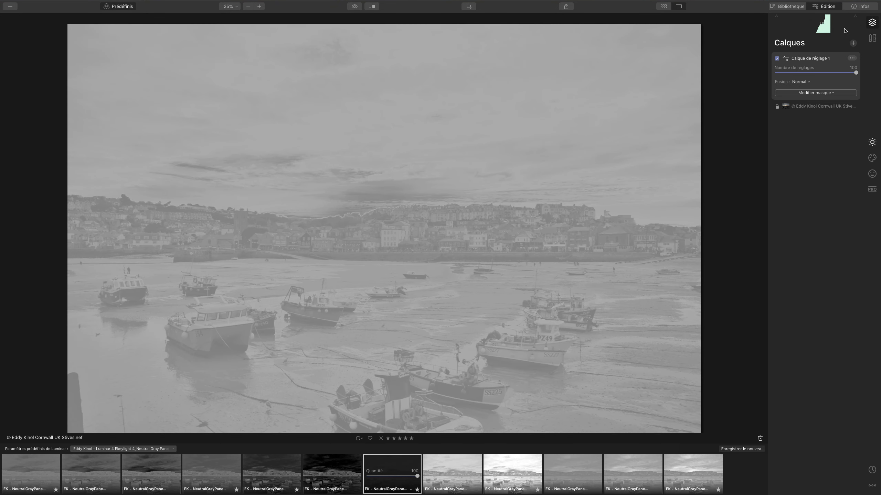
# Try more light and dark Neutral Gray Panel presets on the adjustment layer, finishing with the sixth one in the collection
pyautogui.click(449, 469)
pyautogui.click(517, 470)
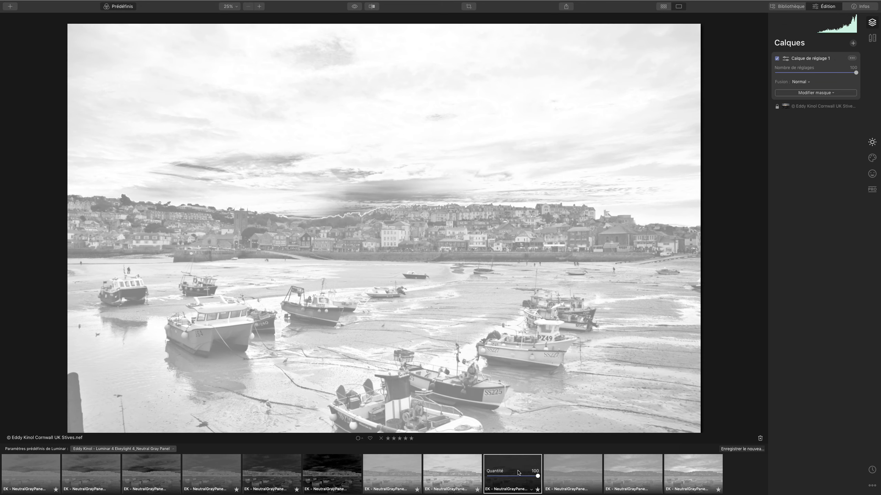
pyautogui.click(333, 474)
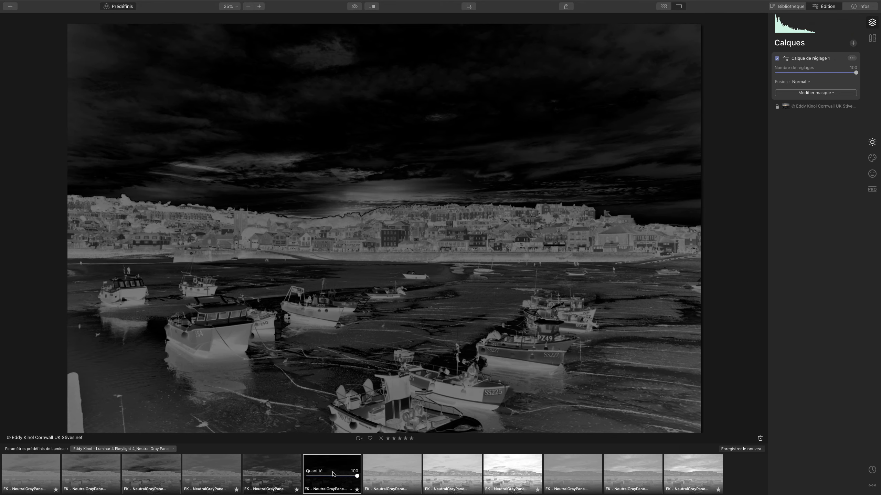
pyautogui.click(277, 469)
pyautogui.click(224, 466)
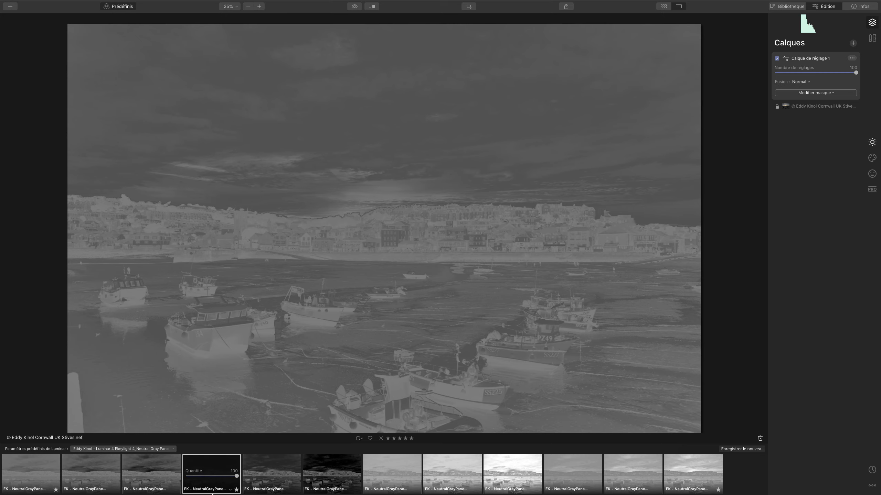
pyautogui.click(13, 485)
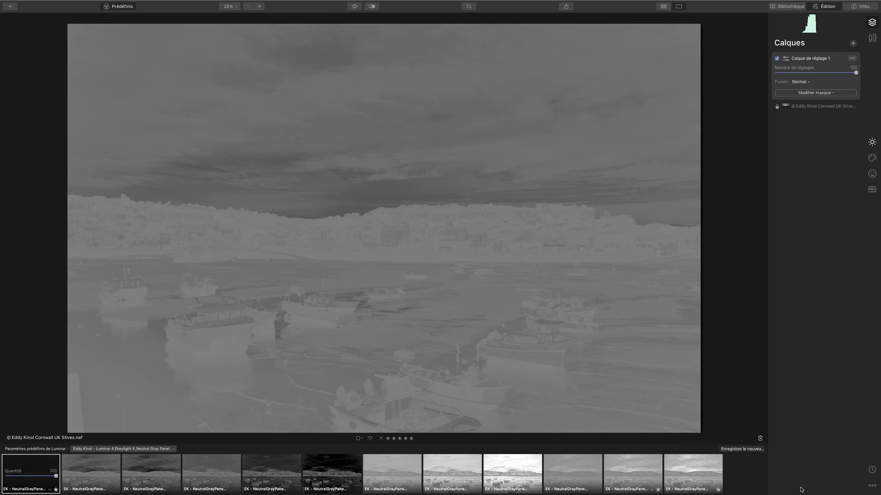
pyautogui.click(353, 464)
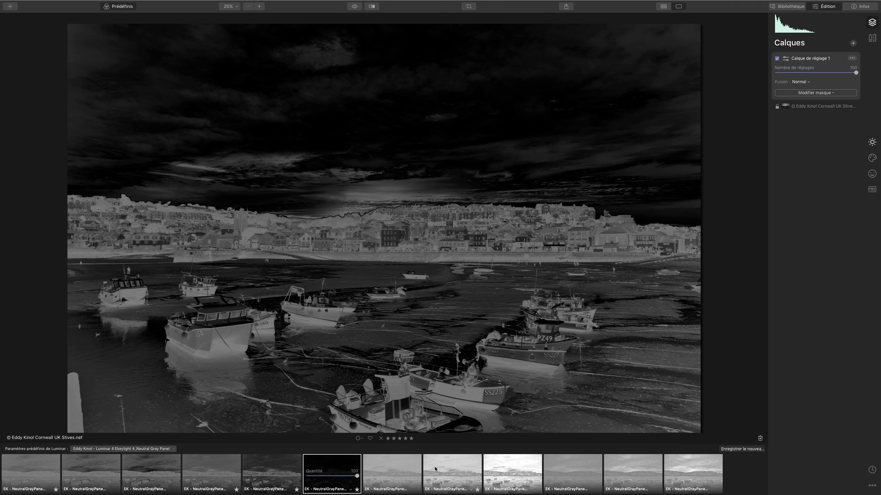
# Switch to the Ekeylight 1_Light Panel collection and try its presets Lightpanel_DRK01 to DRK04 on the adjustment layer
pyautogui.click(175, 450)
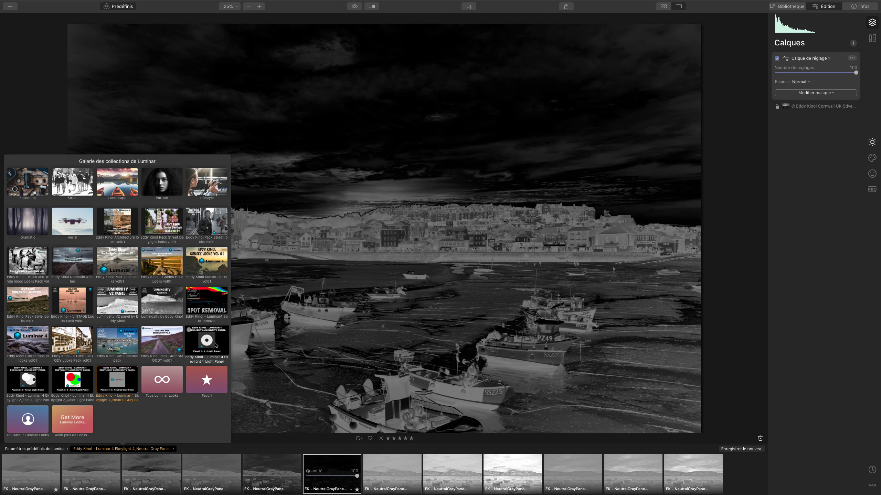
pyautogui.click(215, 345)
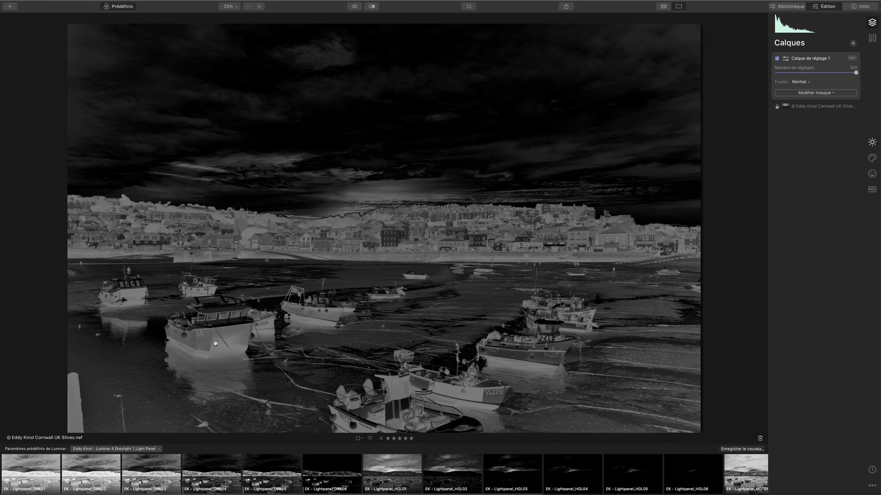
pyautogui.click(23, 465)
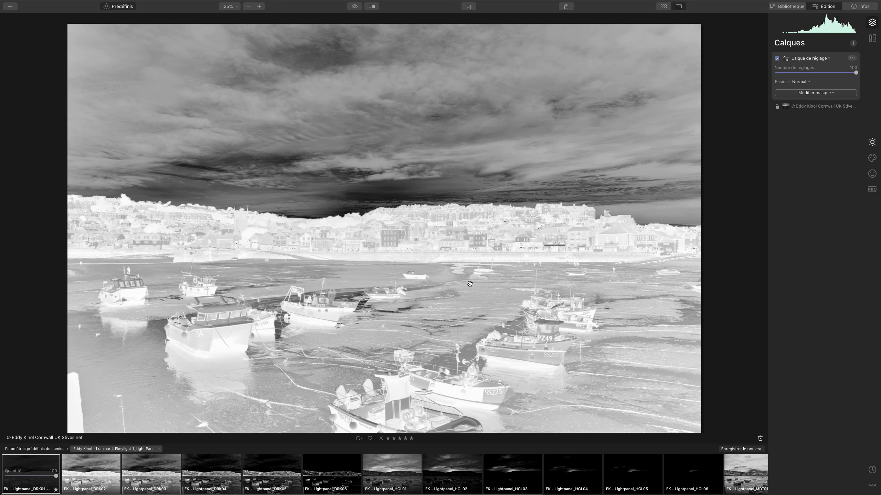
pyautogui.click(92, 469)
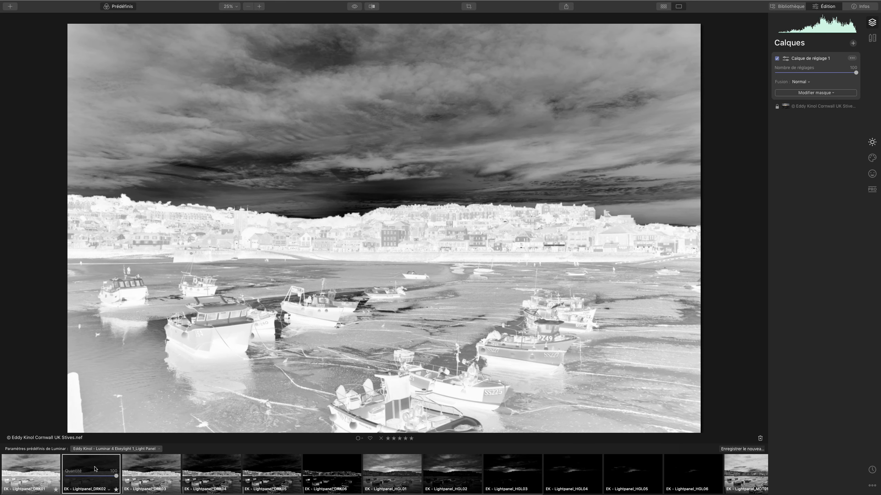
pyautogui.click(157, 474)
pyautogui.click(217, 469)
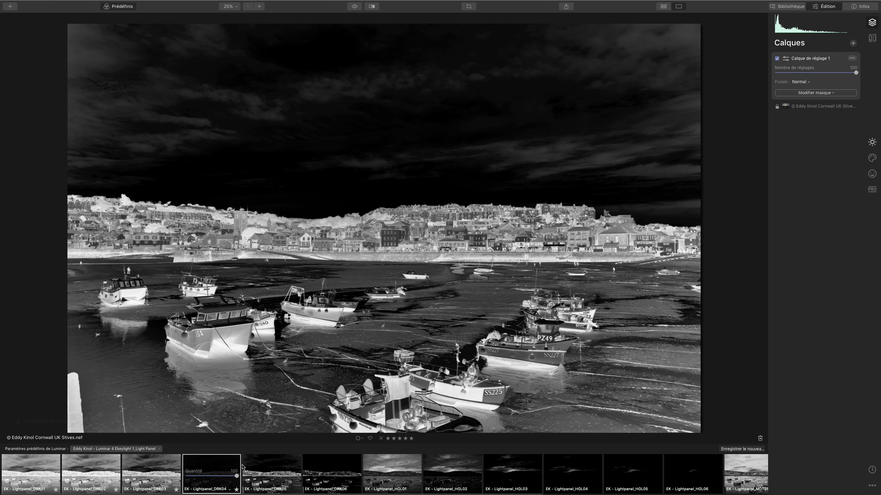
# Compare the dark-tone presets again from Lightpanel_DRK01, ending with Lightpanel_DRK05 applied to the adjustment layer
pyautogui.click(39, 470)
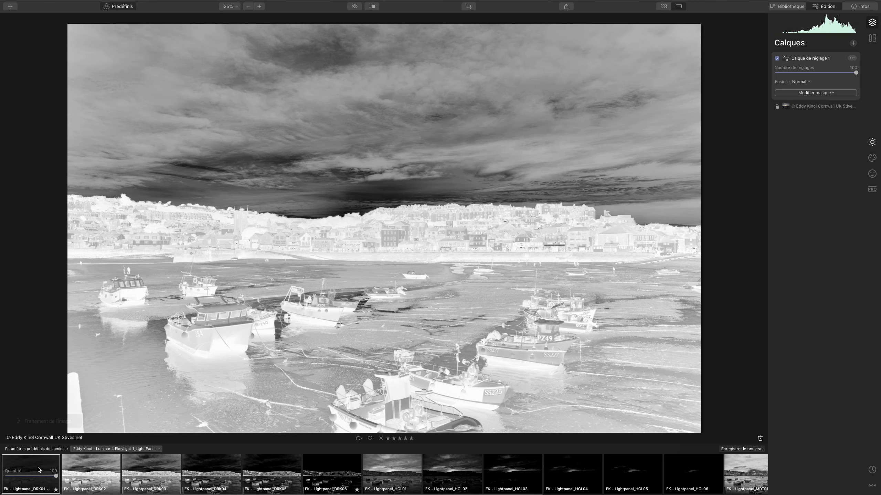
pyautogui.click(92, 469)
pyautogui.click(147, 473)
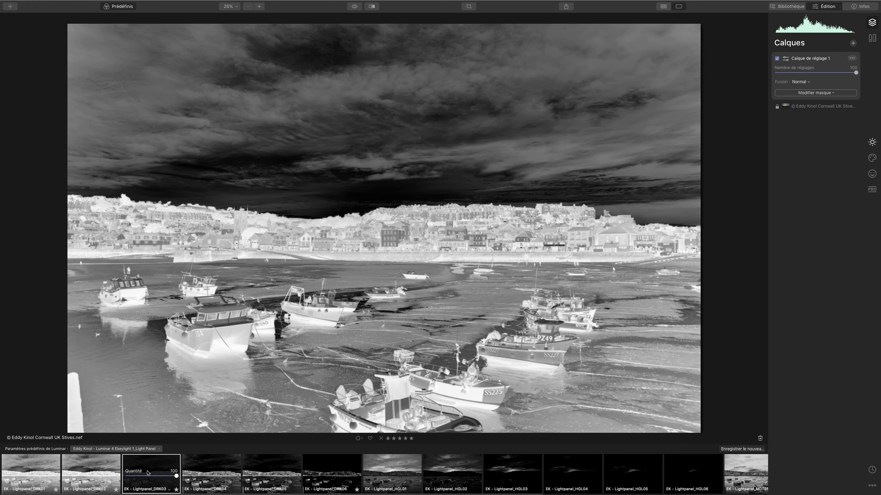
pyautogui.click(202, 477)
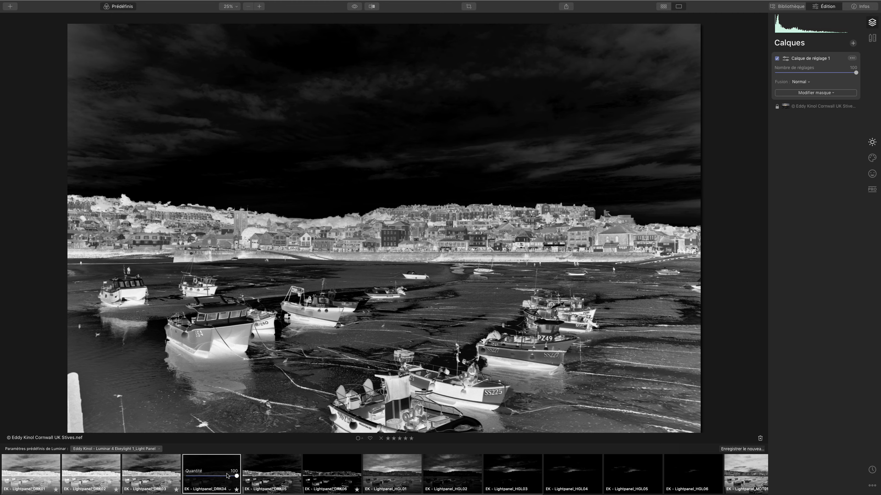
pyautogui.click(268, 474)
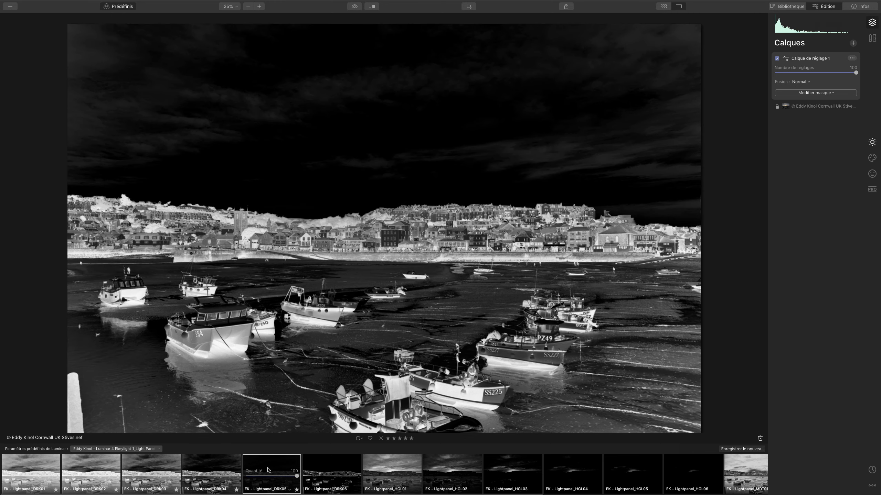
# Try Exposition 0,86 and Contraste intelligent 100 in the adjustment layer's Lumière settings, and reset both sliders
pyautogui.click(876, 142)
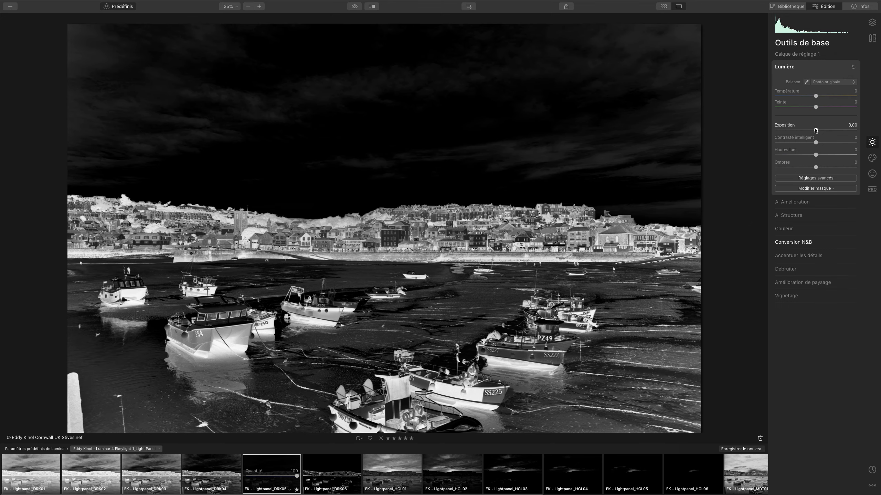
pyautogui.moveTo(816, 131); pyautogui.dragTo(878, 143)
pyautogui.doubleClick(809, 155)
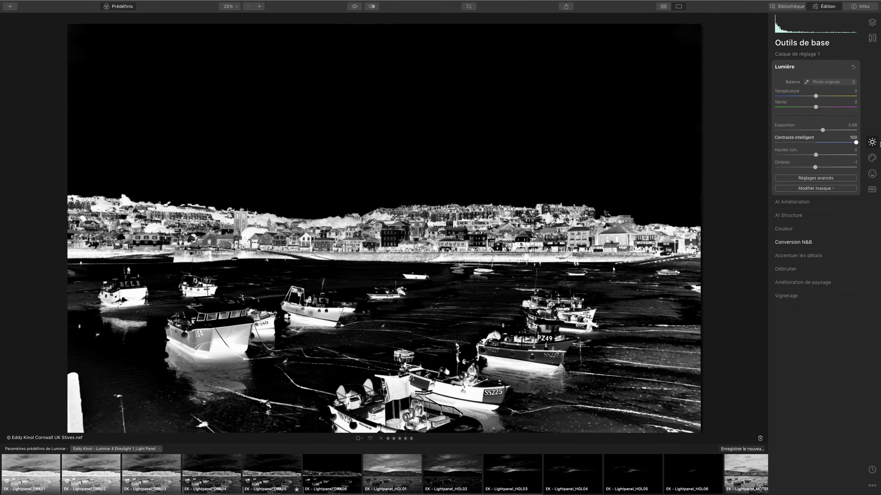
pyautogui.doubleClick(856, 143)
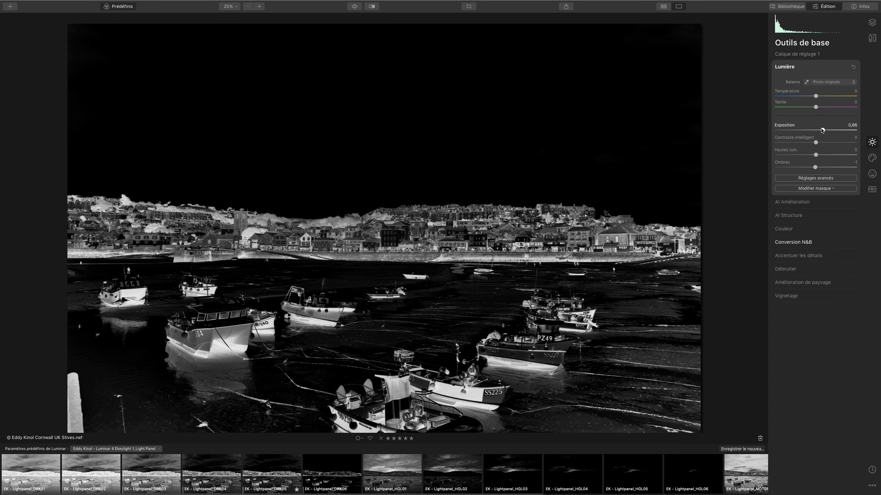
pyautogui.doubleClick(822, 130)
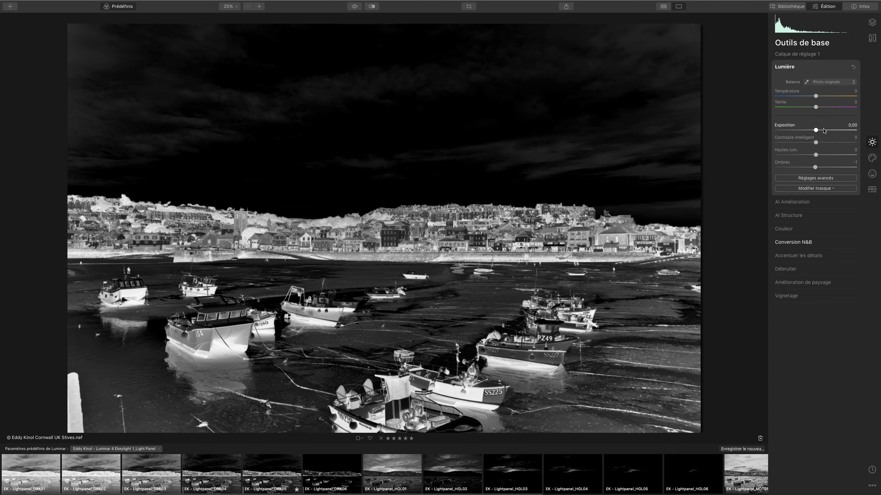
# Try the dark-tone presets Lightpanel_DRK02 through DRK06 in order on the adjustment layer
pyautogui.click(82, 485)
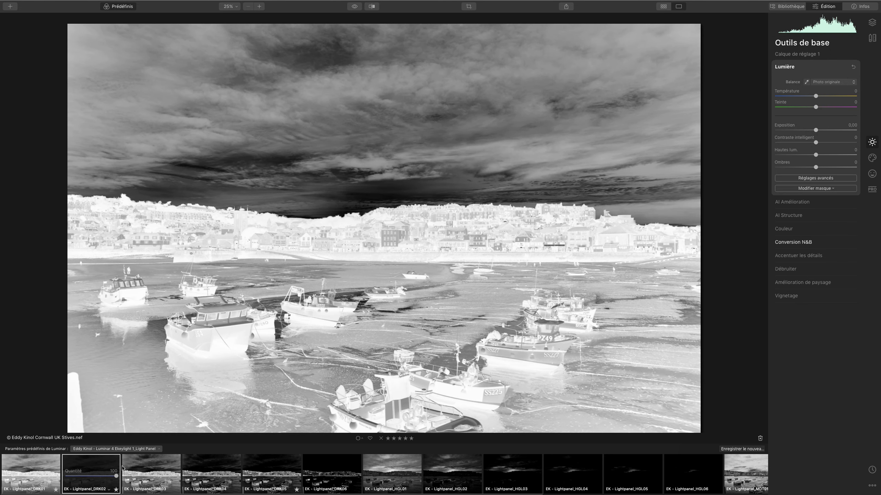
pyautogui.click(144, 468)
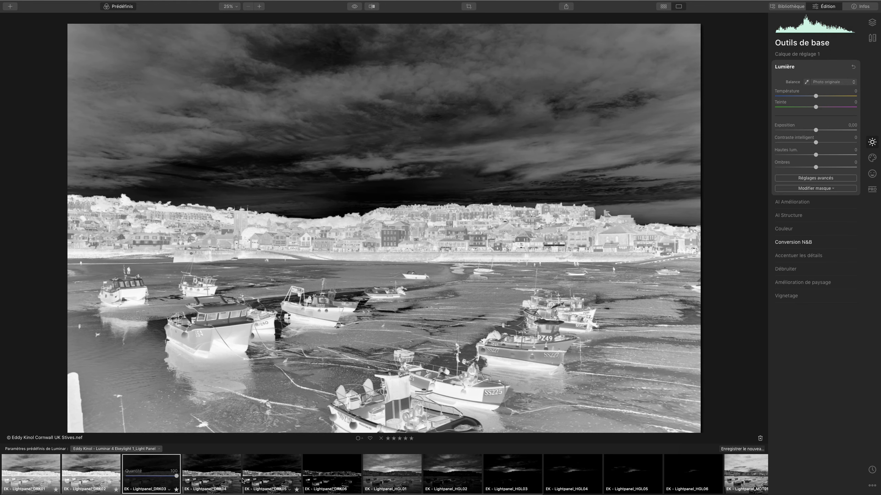
pyautogui.click(232, 472)
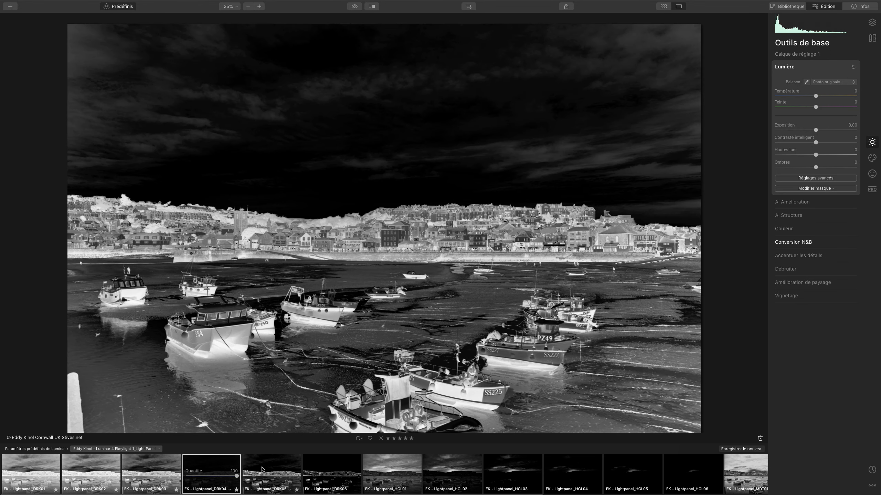
pyautogui.click(277, 470)
pyautogui.click(326, 466)
# Try the highlight presets Lightpanel_HGL01 through HGL06 in order on the adjustment layer
pyautogui.click(375, 467)
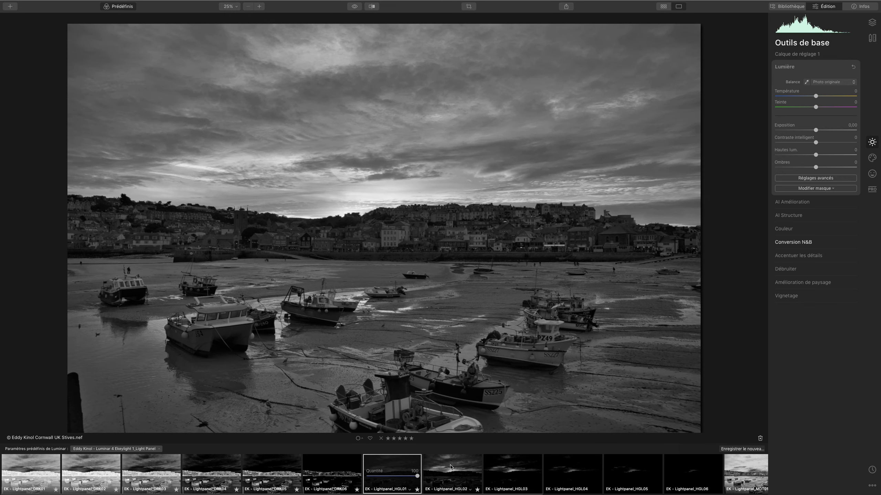
pyautogui.click(450, 467)
pyautogui.click(498, 466)
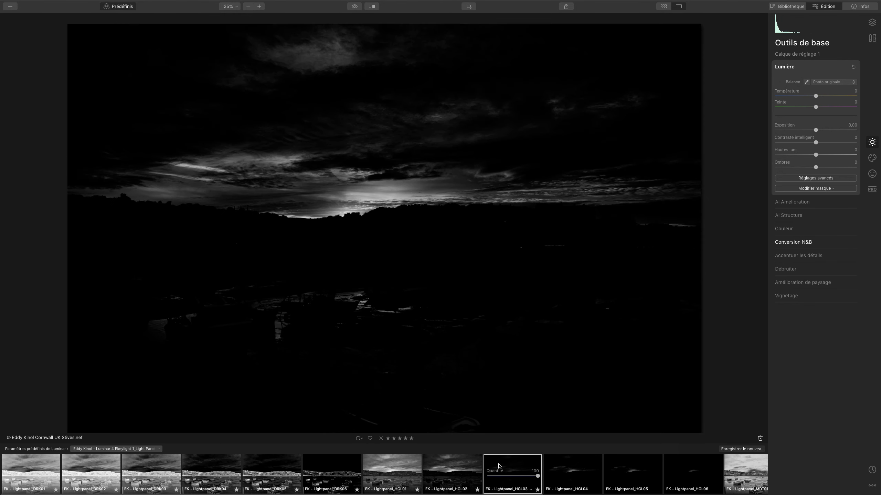
pyautogui.click(555, 468)
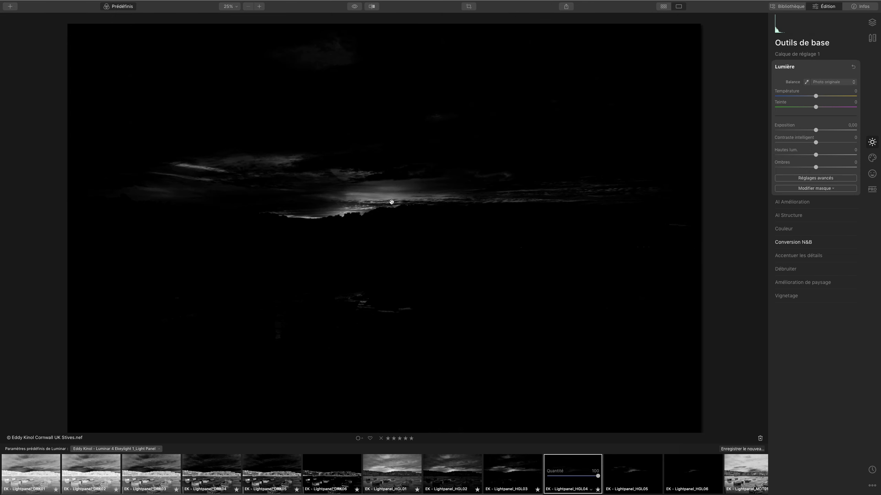
pyautogui.click(638, 471)
pyautogui.click(692, 471)
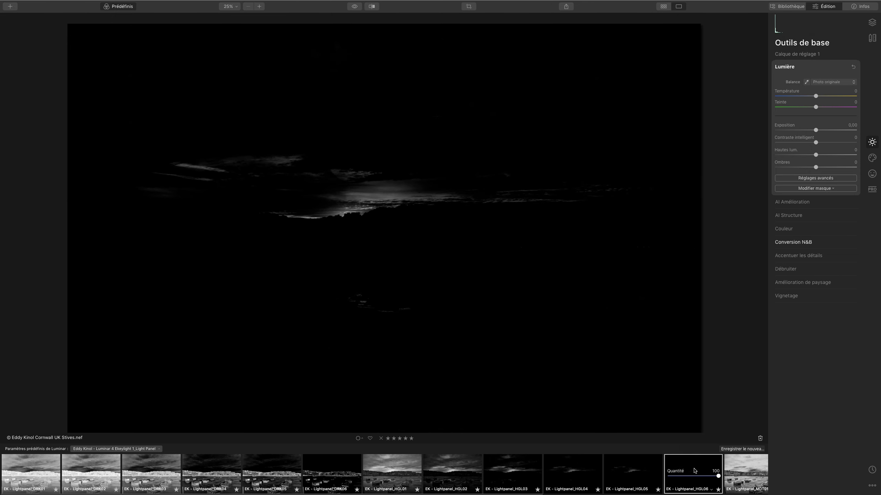
# Try the midtone presets Lightpanel_MDT01 through MDT06 in order on the adjustment layer
pyautogui.click(736, 471)
pyautogui.hscroll(3, 736, 474)
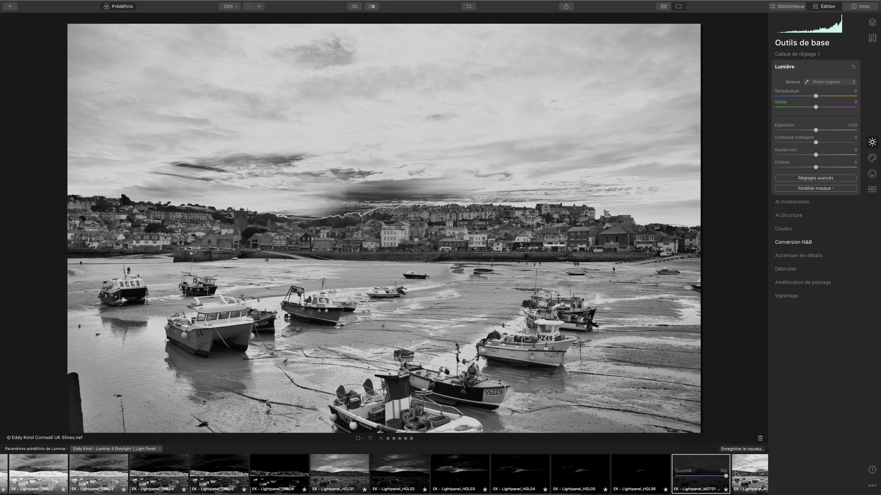
pyautogui.click(736, 474)
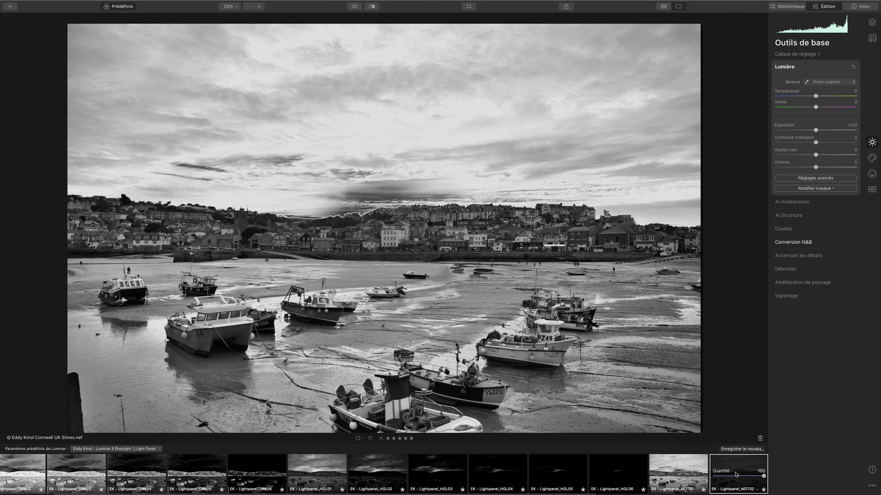
pyautogui.hscroll(3, 736, 474)
pyautogui.hscroll(1, 736, 474)
pyautogui.click(738, 469)
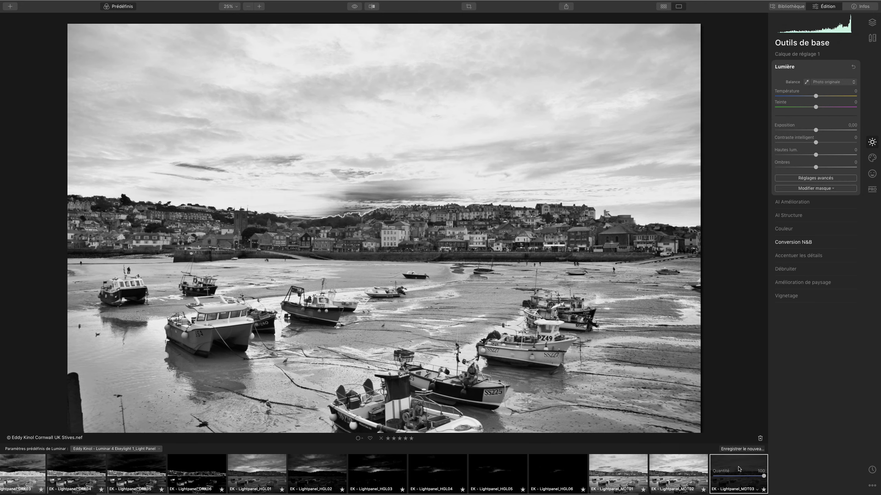
pyautogui.hscroll(5, 738, 470)
pyautogui.click(739, 472)
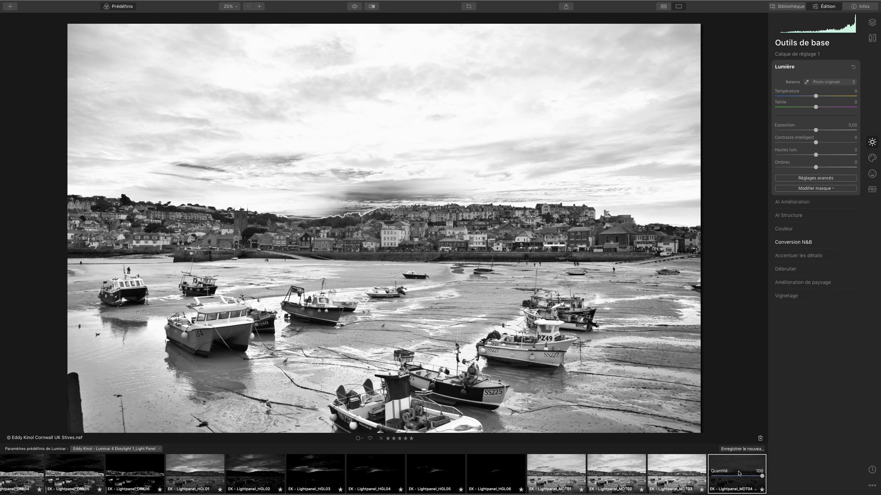
pyautogui.hscroll(4, 739, 474)
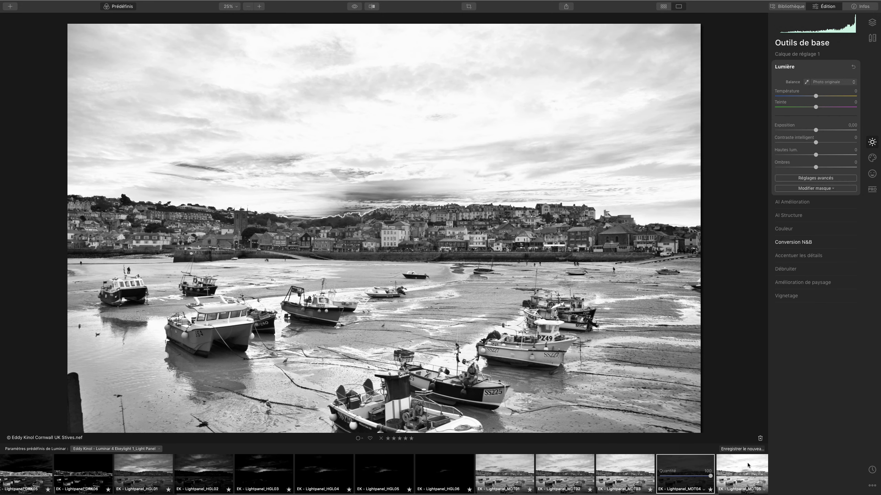
pyautogui.hscroll(1, 747, 469)
pyautogui.click(747, 470)
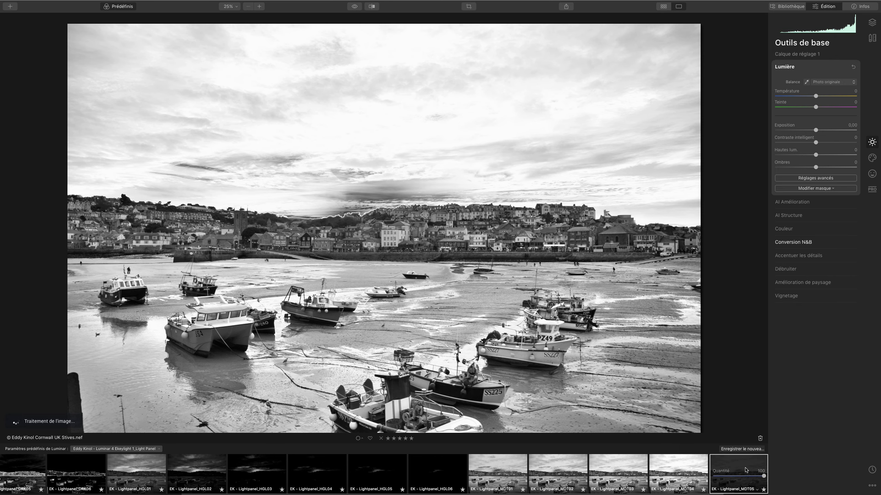
pyautogui.hscroll(3, 746, 470)
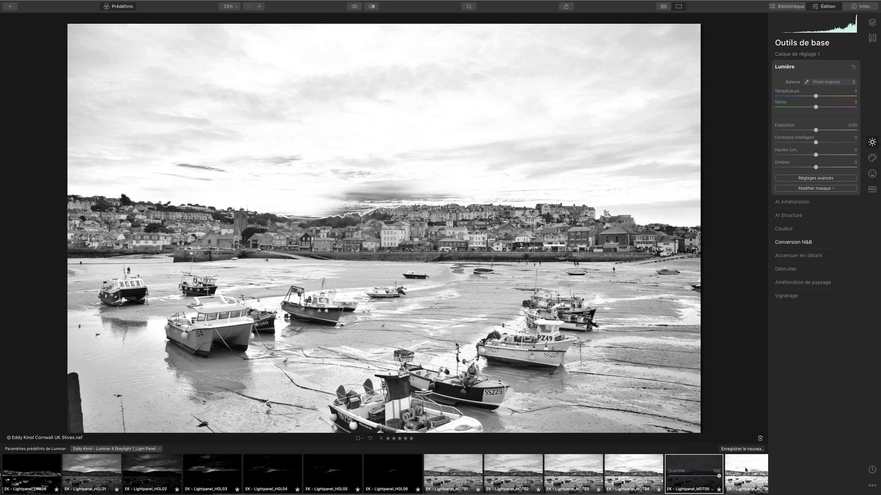
pyautogui.hscroll(1, 745, 470)
pyautogui.click(744, 472)
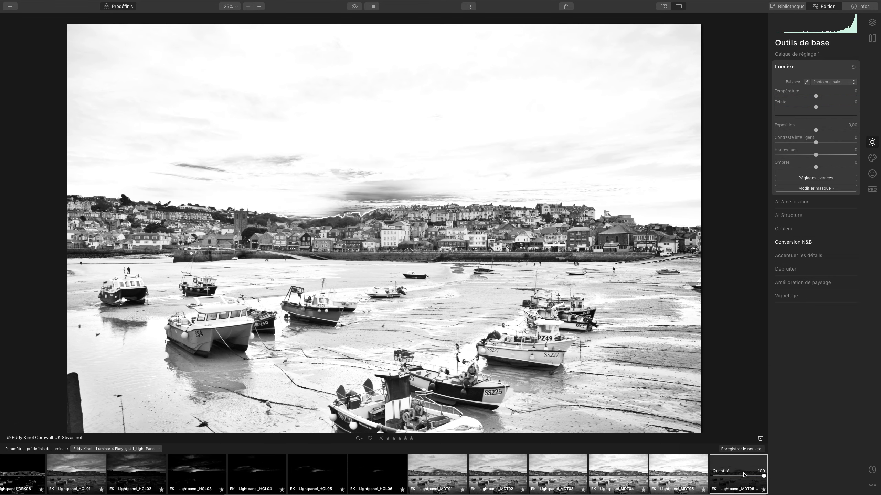
# Apply the Lightpanel_HGL02 highlight preset to the adjustment layer and return to the layer settings
pyautogui.click(86, 474)
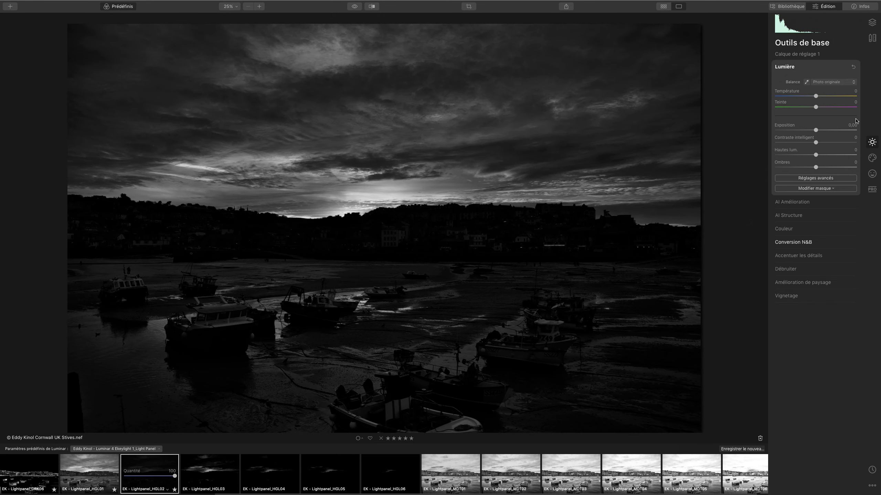
pyautogui.click(876, 25)
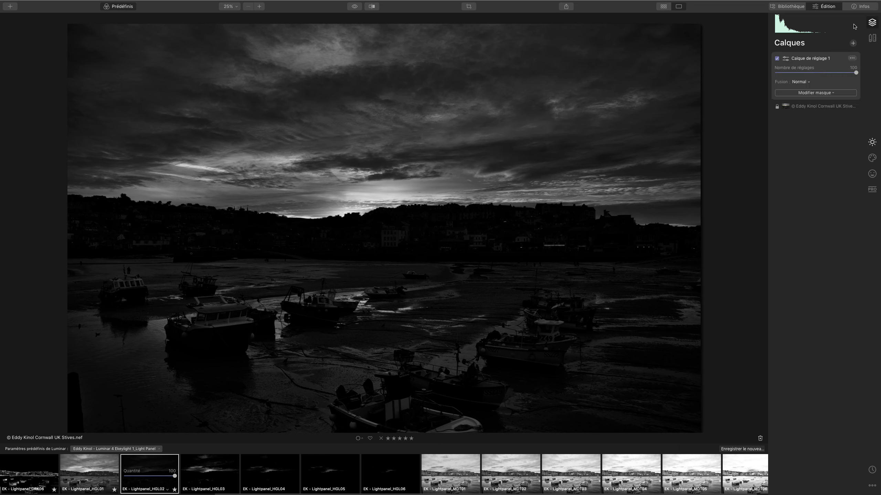
# Create a luminosity mask on the adjustment layer and copy that mask
pyautogui.click(810, 93)
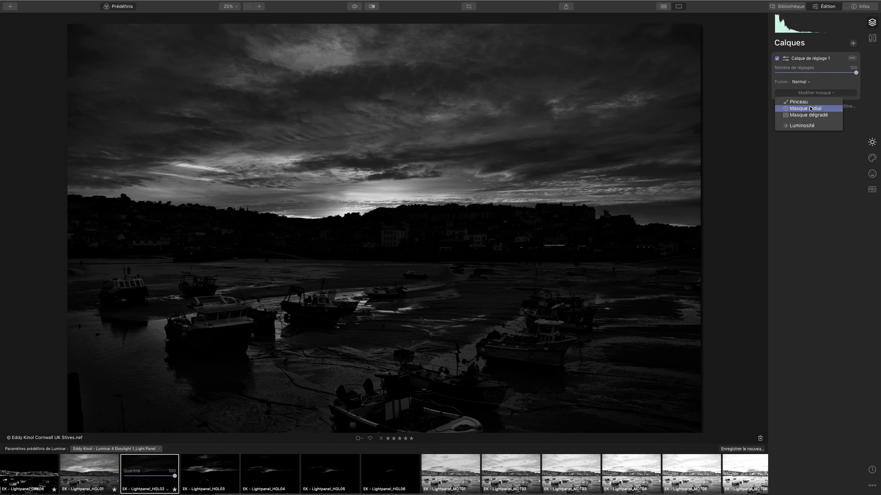
pyautogui.click(807, 127)
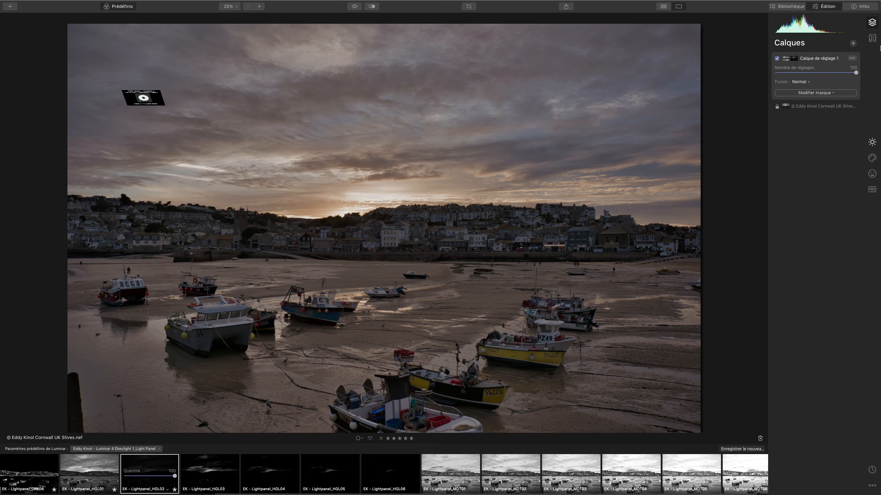
pyautogui.click(852, 59)
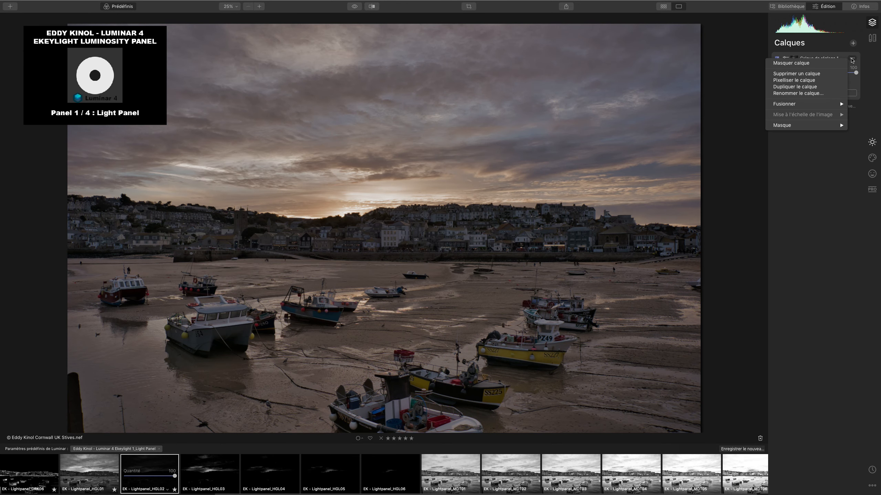
pyautogui.moveTo(804, 126)
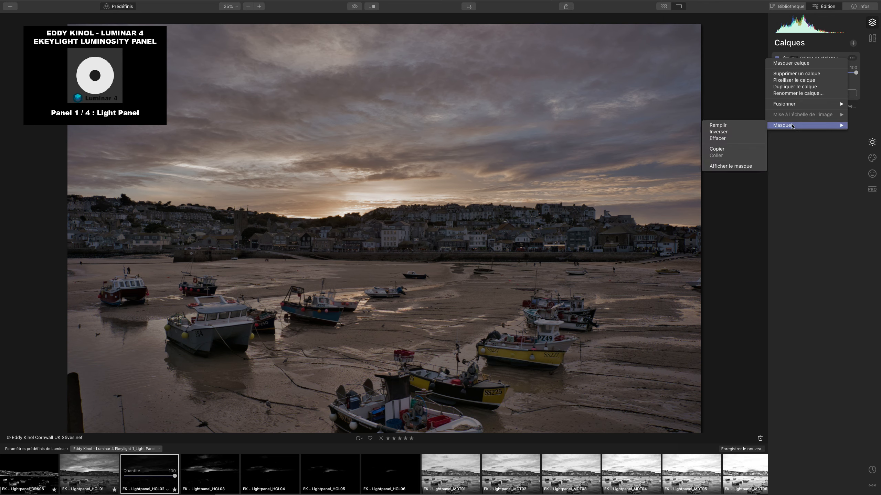
pyautogui.click(726, 149)
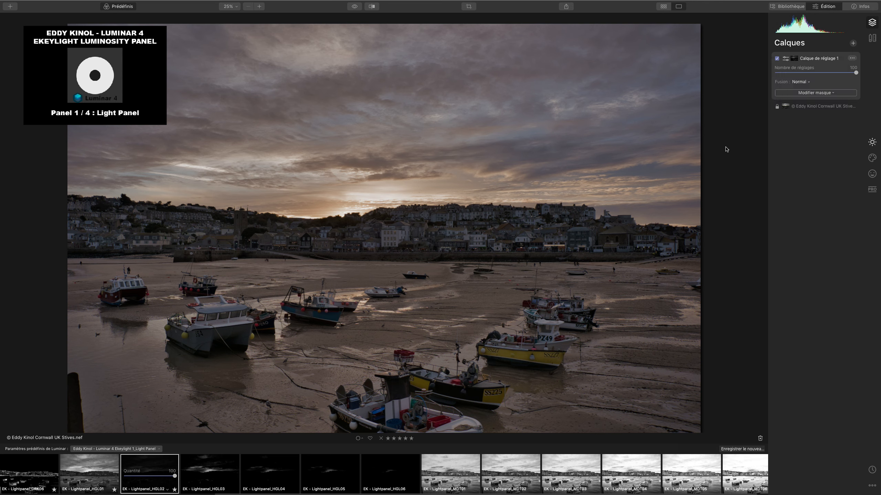
# Delete the adjustment layer and open the Mystique filter for the base photo
pyautogui.click(852, 58)
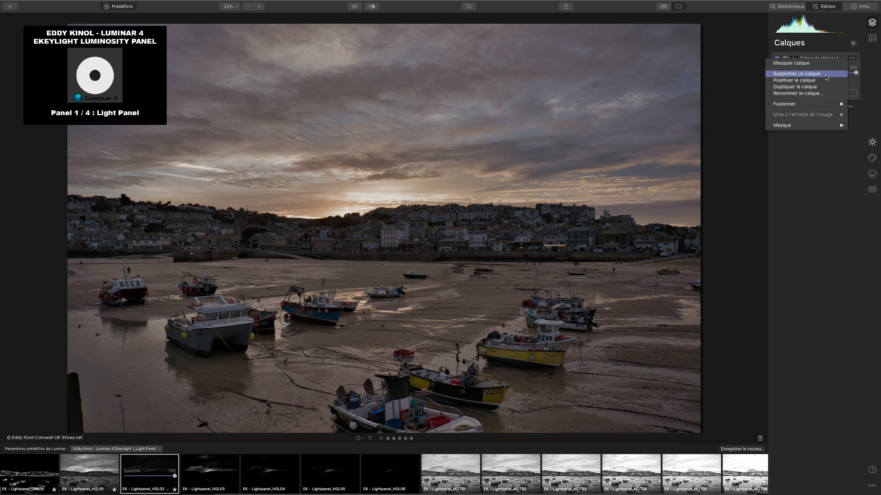
pyautogui.click(826, 78)
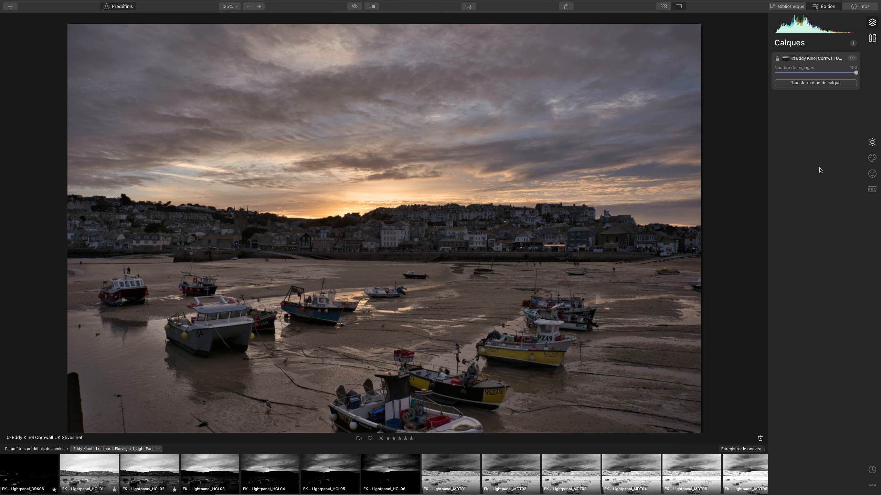
pyautogui.click(872, 141)
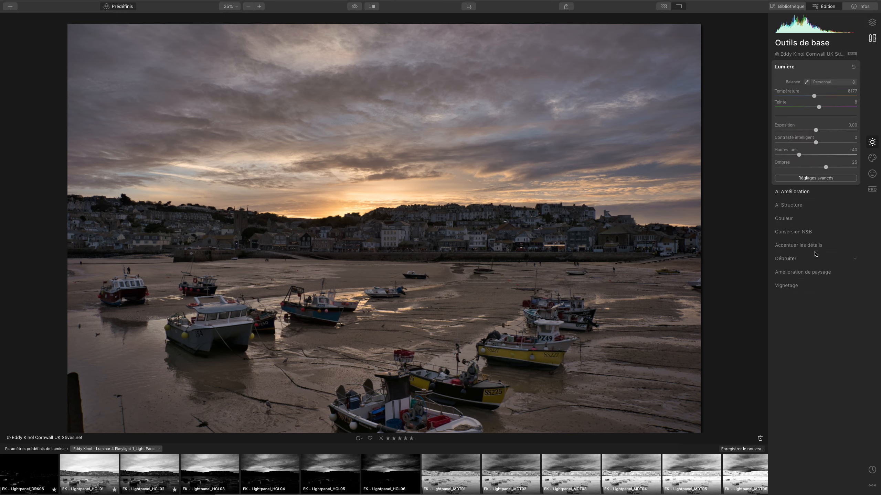
pyautogui.click(873, 158)
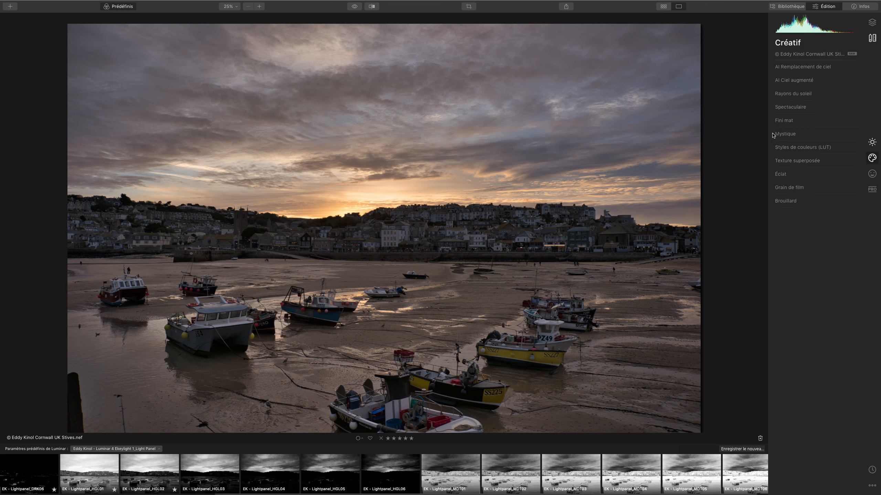
pyautogui.click(789, 134)
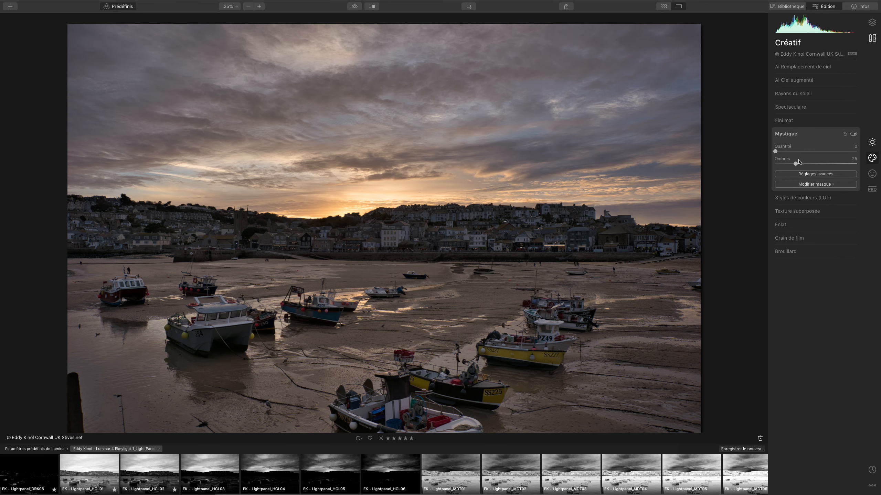
# Add a brush mask to the Mystique filter, paste the copied luminosity mask into it, and check its overlay
pyautogui.click(807, 184)
pyautogui.click(800, 194)
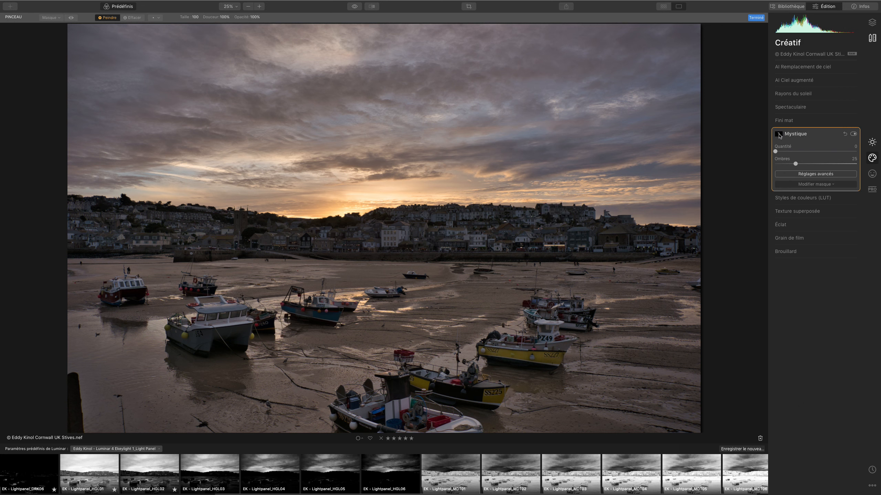
pyautogui.click(778, 134)
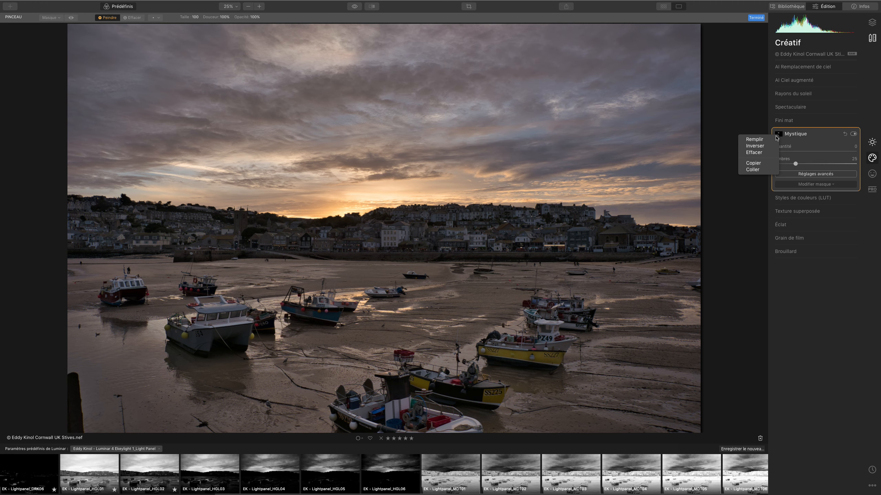
pyautogui.click(757, 170)
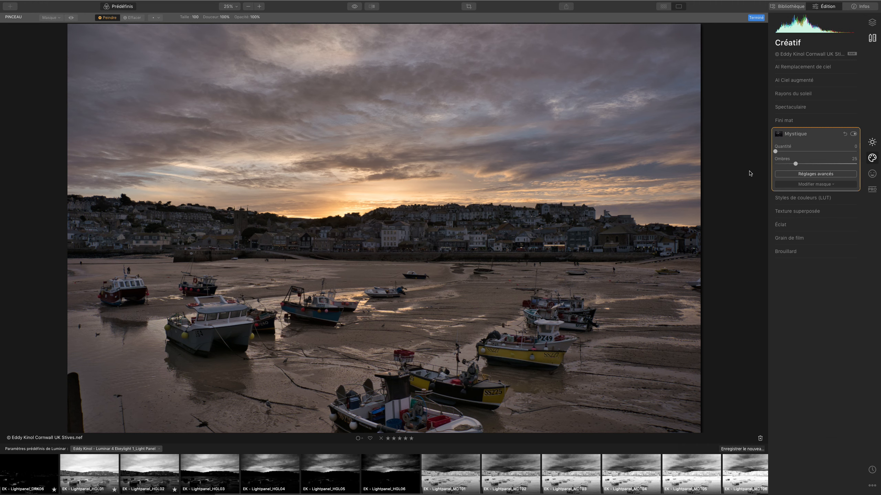
pyautogui.click(72, 18)
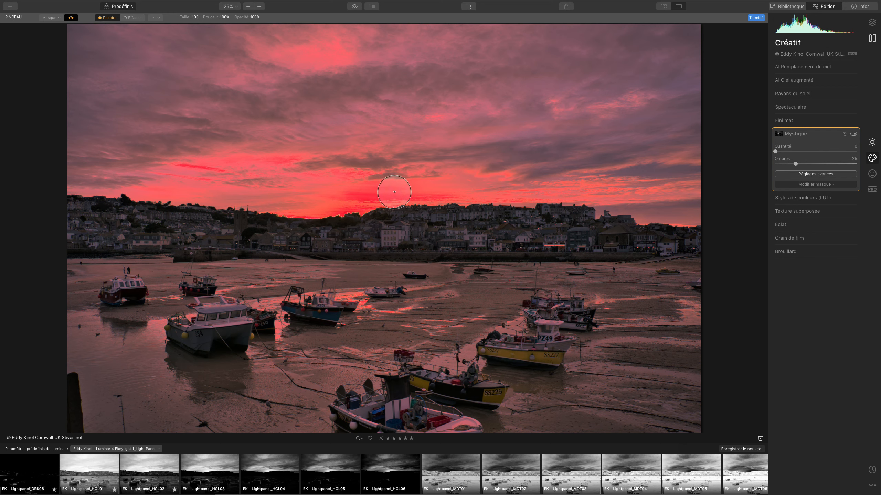
pyautogui.click(69, 18)
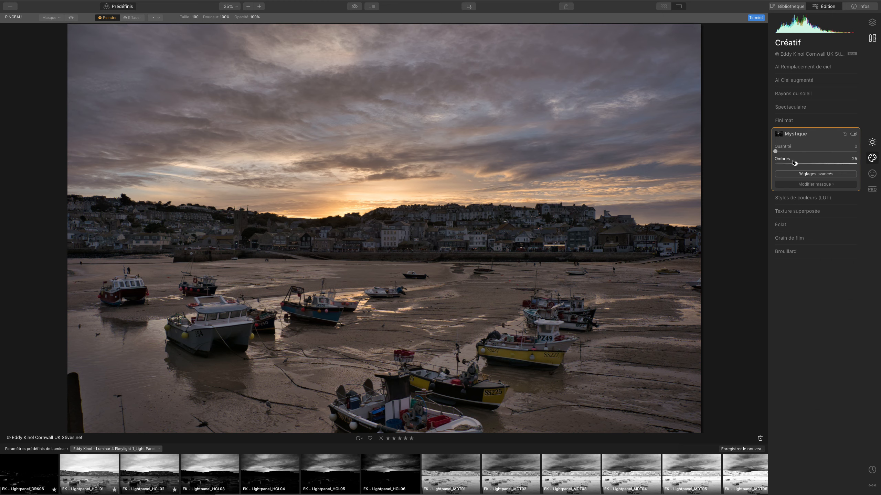
# Set Mystique to Quantité 83, Ombres 54, Lissage -61 and Saturation 46, compare before and after, and finish mask editing
pyautogui.moveTo(775, 152)
pyautogui.mouseDown()
pyautogui.moveTo(849, 152)
pyautogui.moveTo(768, 153)
pyautogui.moveTo(856, 151)
pyautogui.mouseUp()
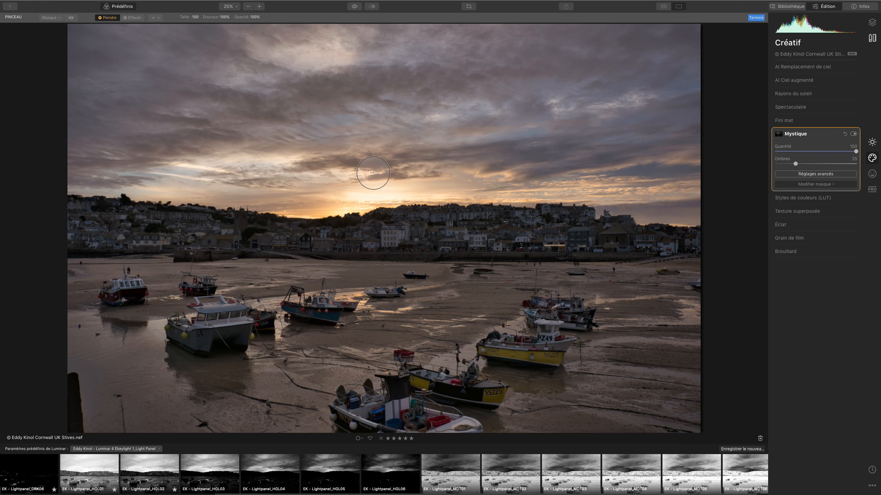
pyautogui.moveTo(795, 164); pyautogui.dragTo(835, 205)
pyautogui.click(818, 173)
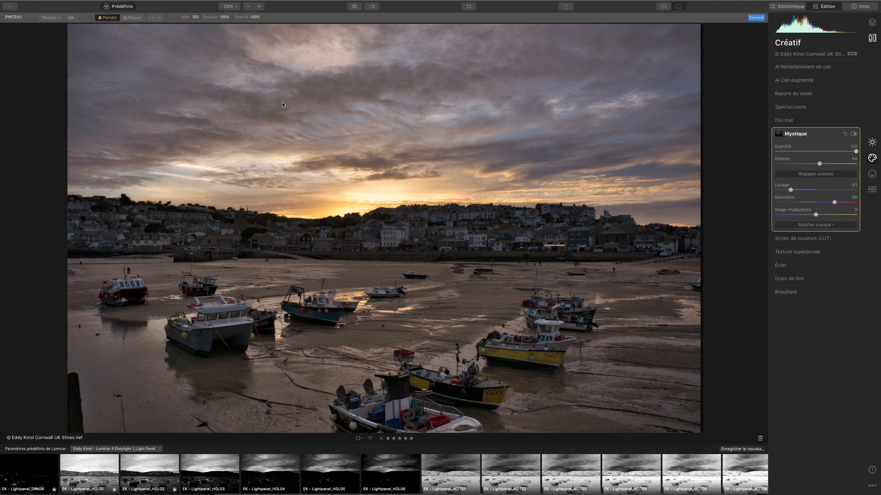
pyautogui.click(854, 133)
pyautogui.click(854, 134)
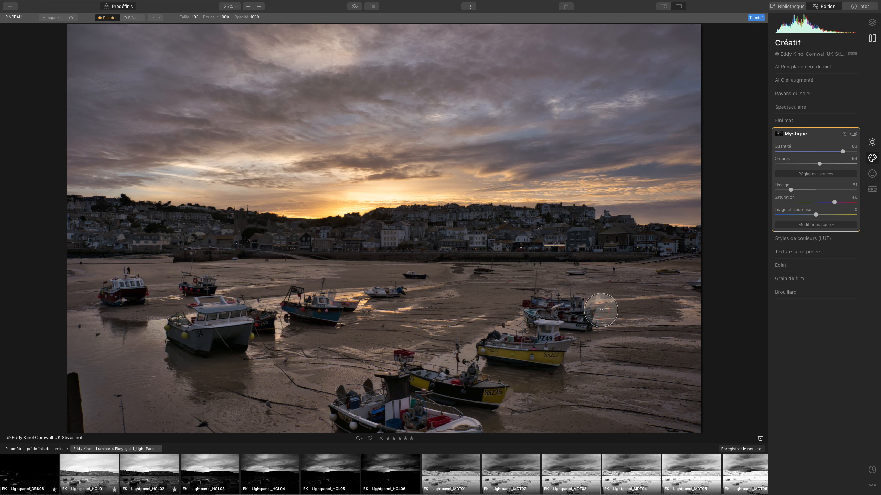
pyautogui.press('Return')
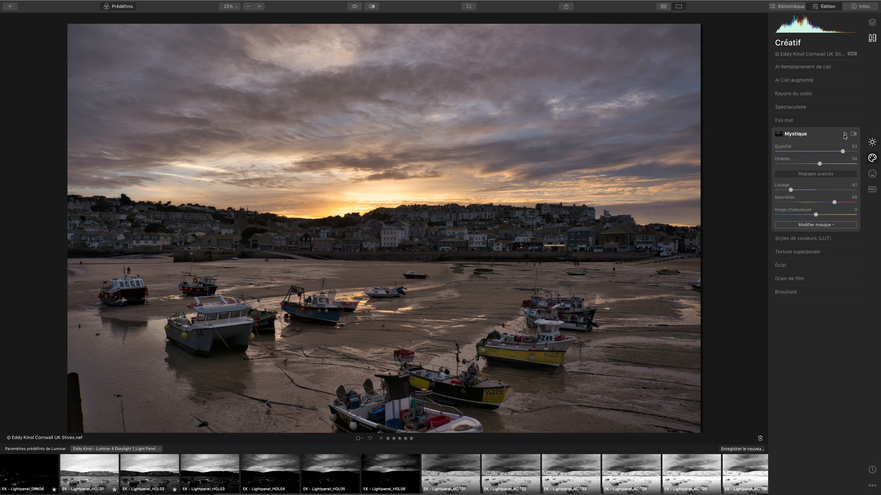
# Reset the Mystique filter and add a new adjustment layer above the photo
pyautogui.click(845, 135)
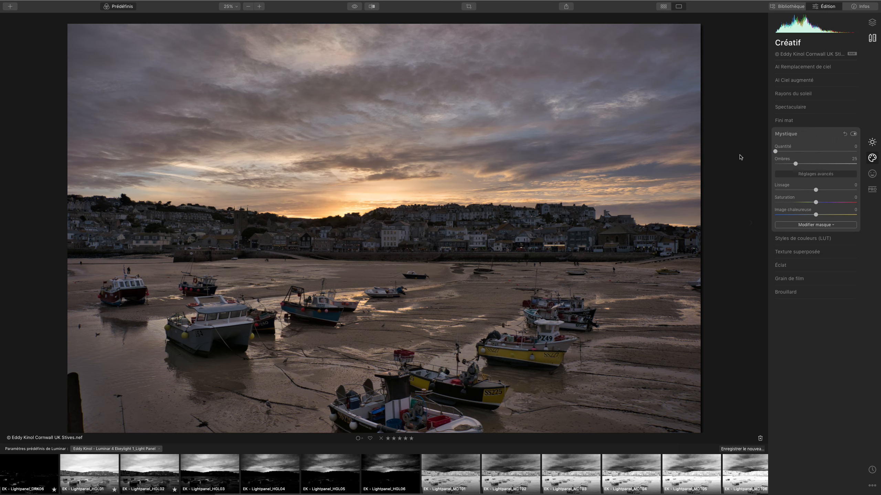
pyautogui.click(870, 24)
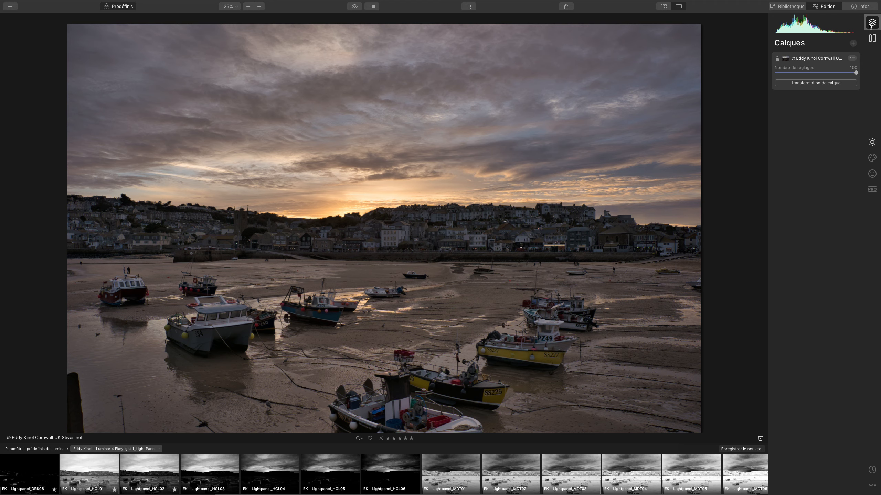
pyautogui.click(849, 43)
pyautogui.click(797, 55)
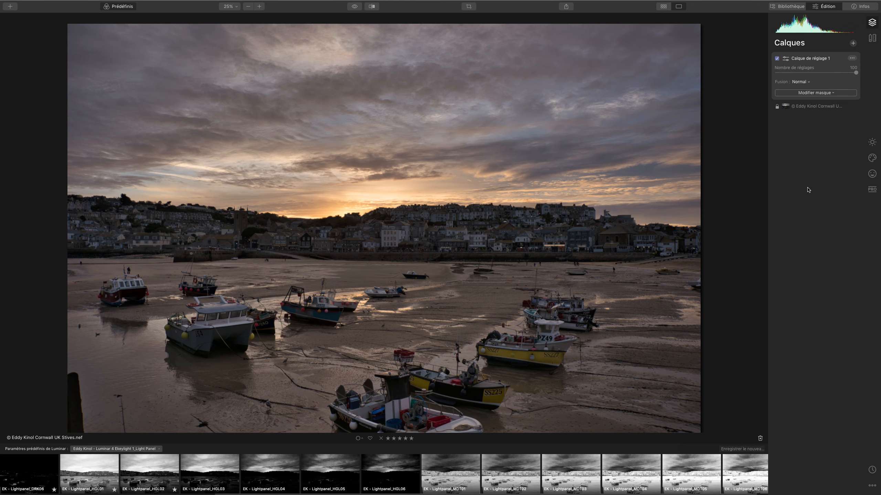
# Switch to the Luminar 4 Ekeylight 2_Focus Light Panel collection and try its eleven presets in order on the adjustment layer
pyautogui.click(145, 449)
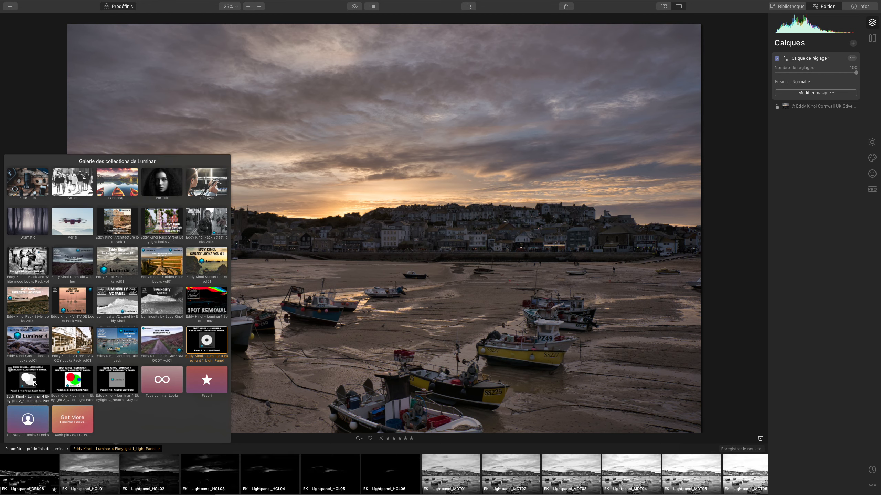
pyautogui.click(28, 379)
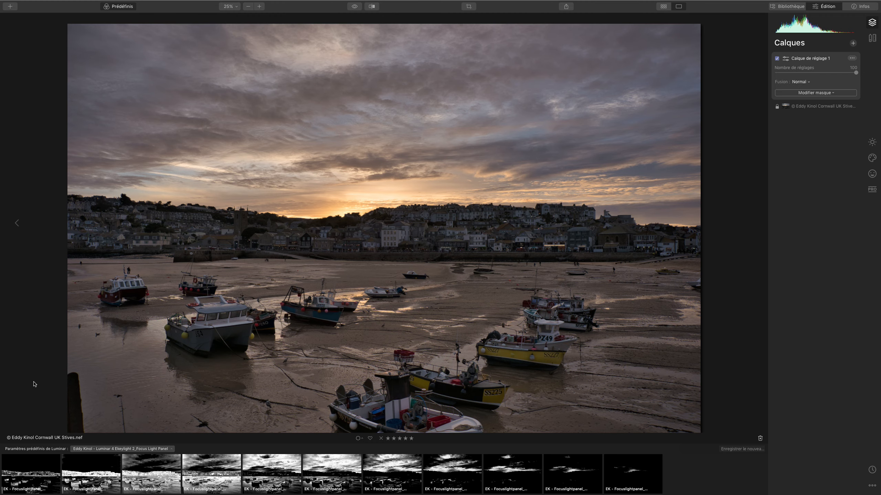
pyautogui.click(33, 477)
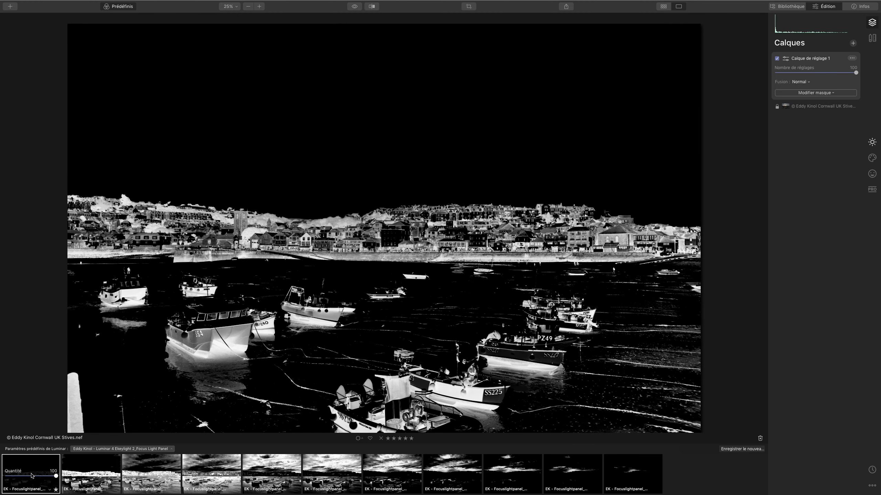
pyautogui.click(96, 466)
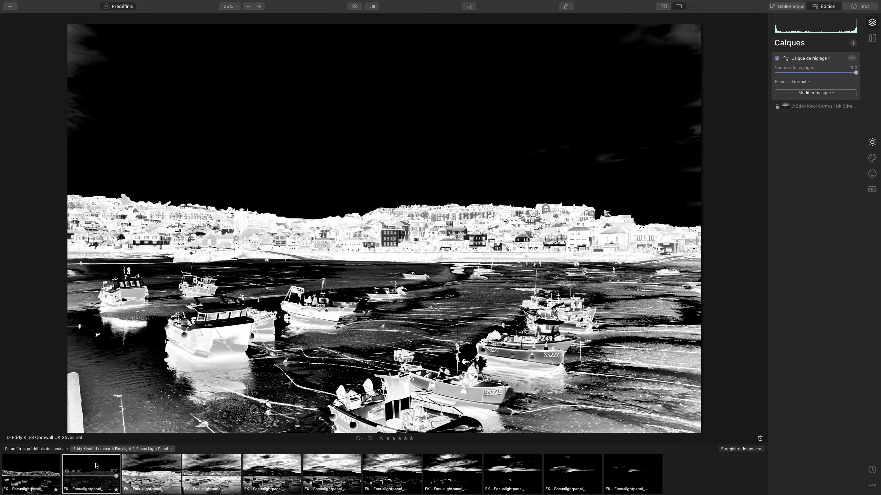
pyautogui.click(137, 474)
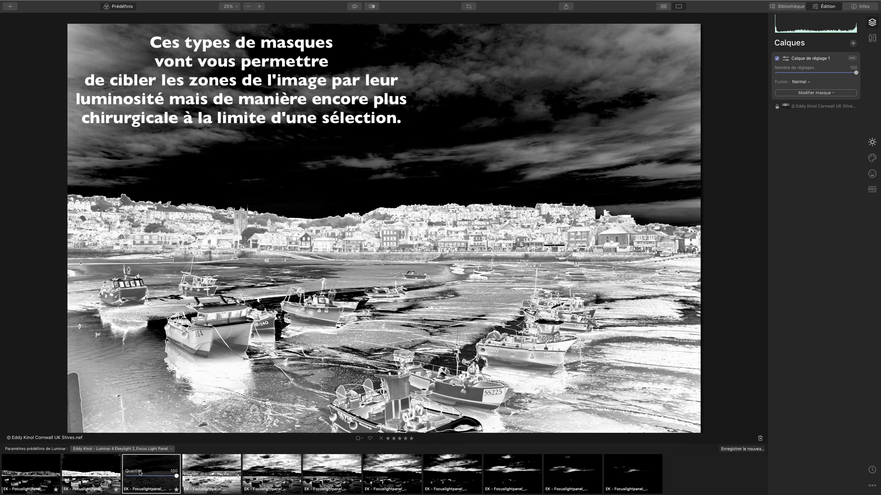
pyautogui.click(213, 467)
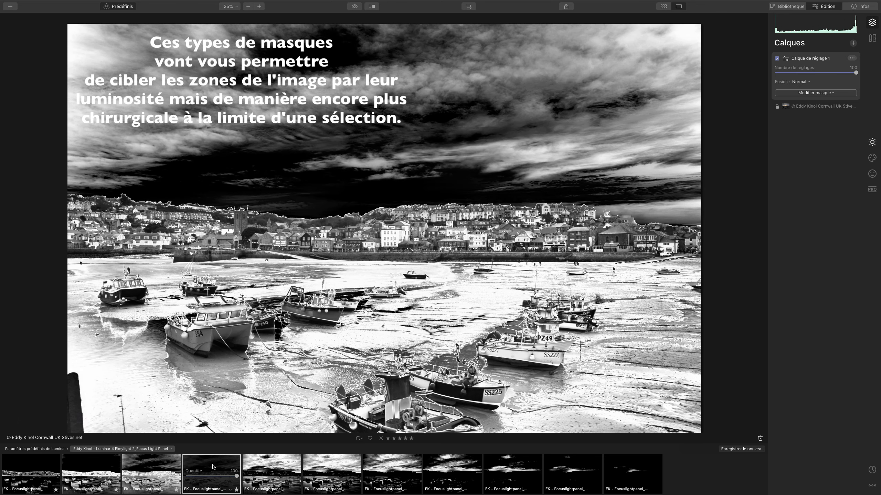
pyautogui.click(257, 466)
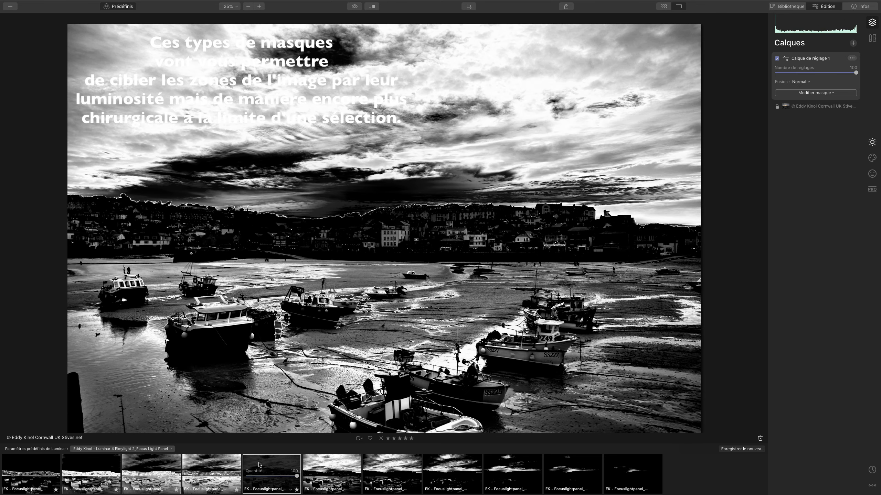
pyautogui.click(327, 463)
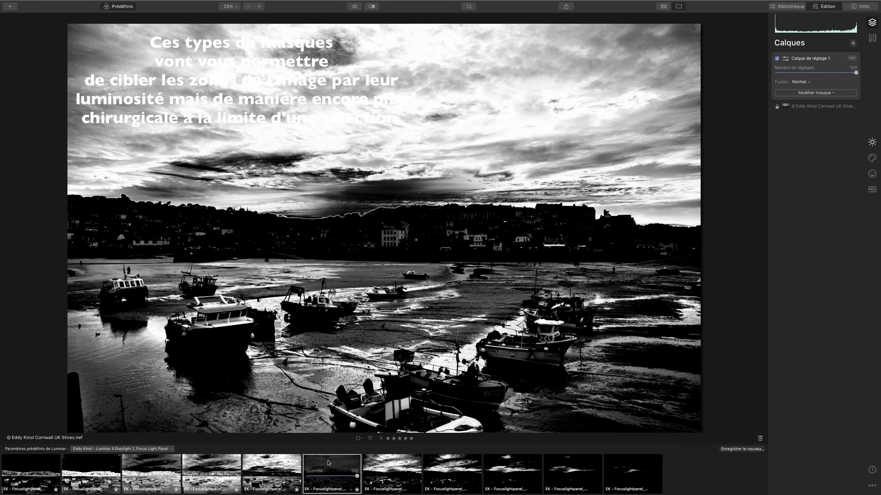
pyautogui.click(384, 464)
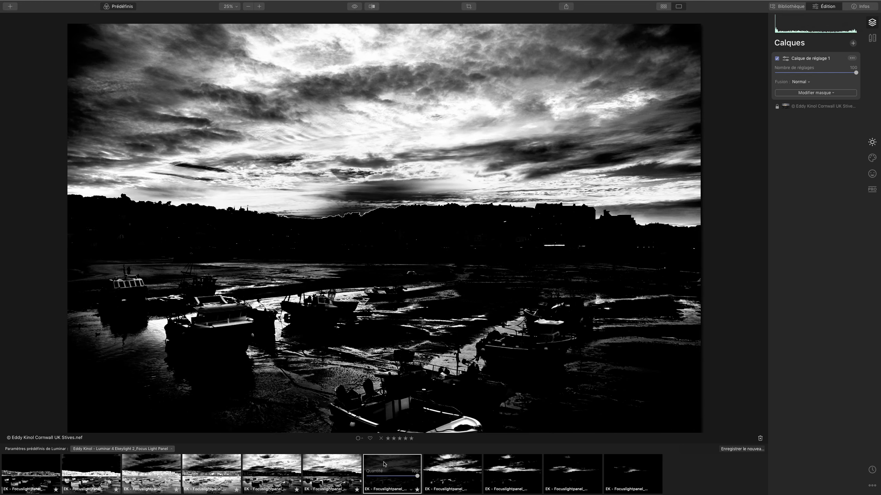
pyautogui.click(442, 466)
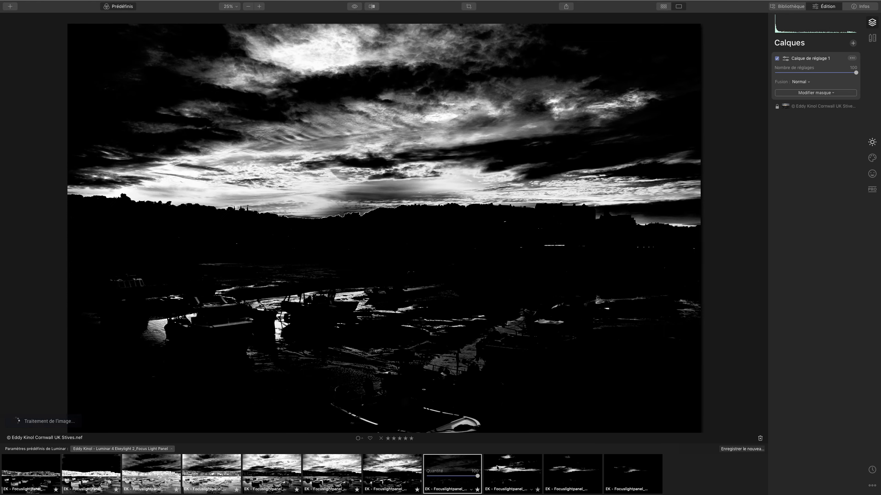
pyautogui.click(514, 470)
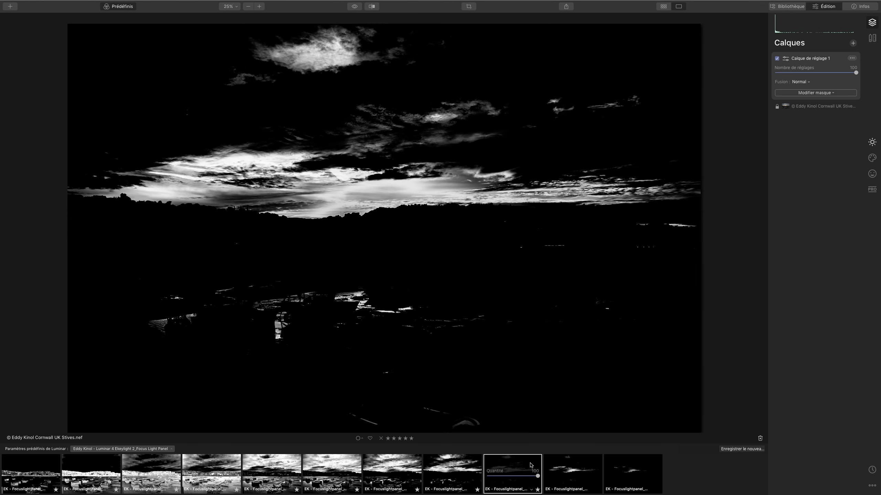
pyautogui.click(576, 463)
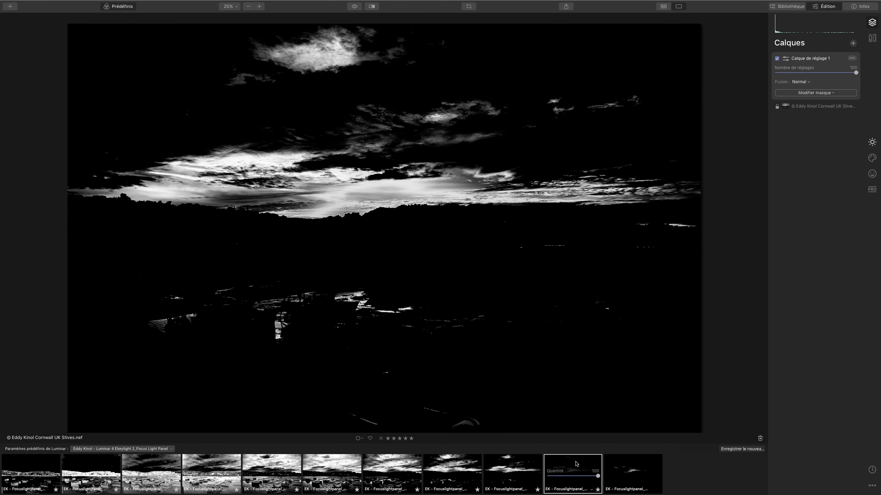
pyautogui.click(621, 466)
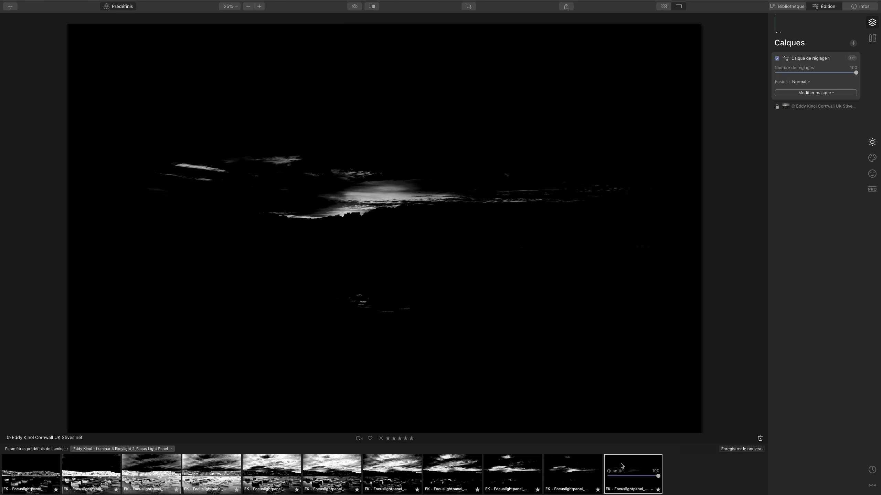
# Run through the eleven Focus Light Panel presets in order once more, then apply the ninth one to the adjustment layer
pyautogui.click(5, 463)
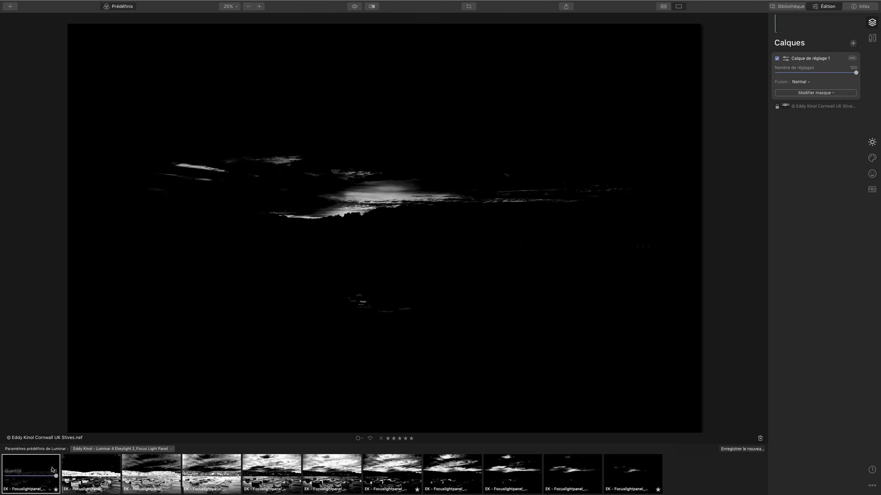
pyautogui.click(89, 470)
pyautogui.click(138, 469)
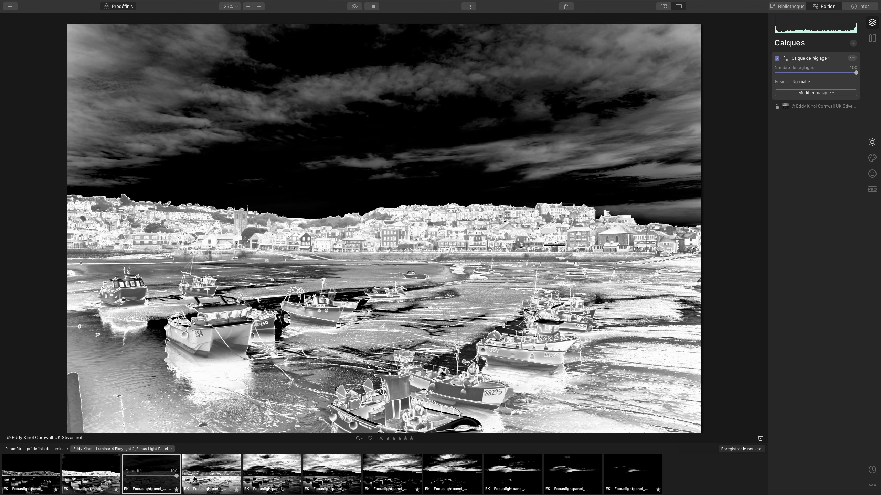
pyautogui.click(195, 479)
pyautogui.click(272, 475)
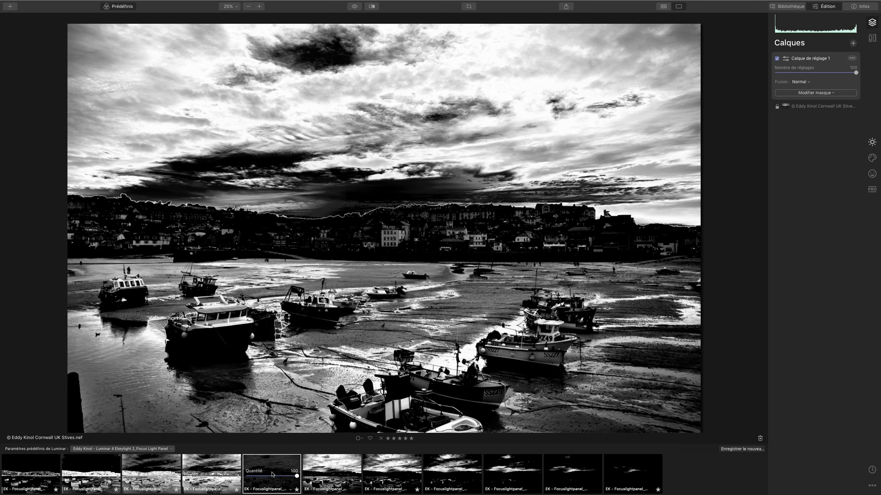
pyautogui.click(336, 472)
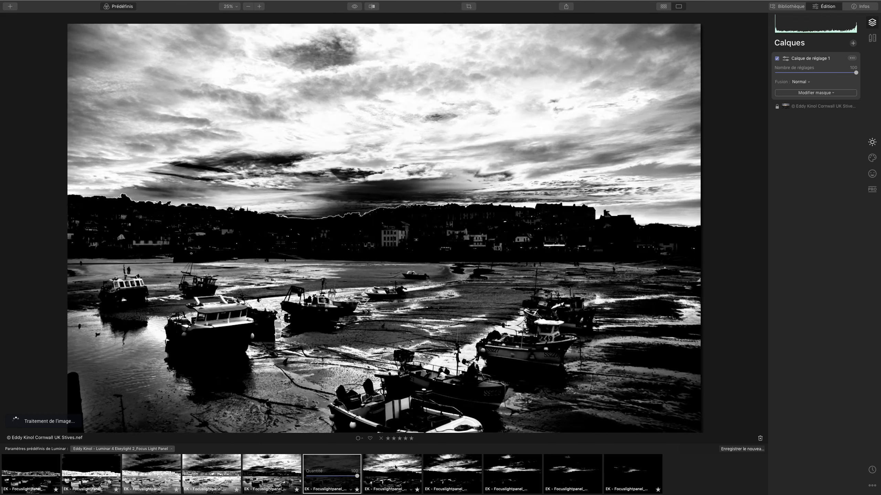
pyautogui.click(395, 467)
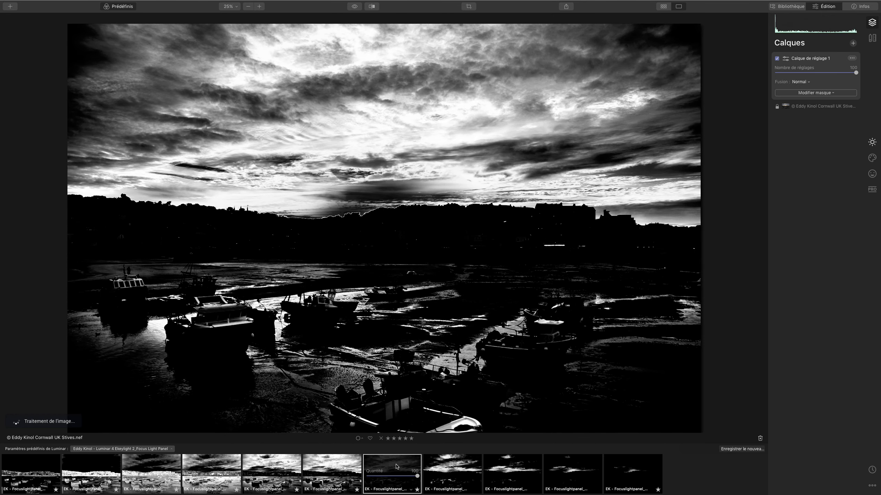
pyautogui.click(458, 468)
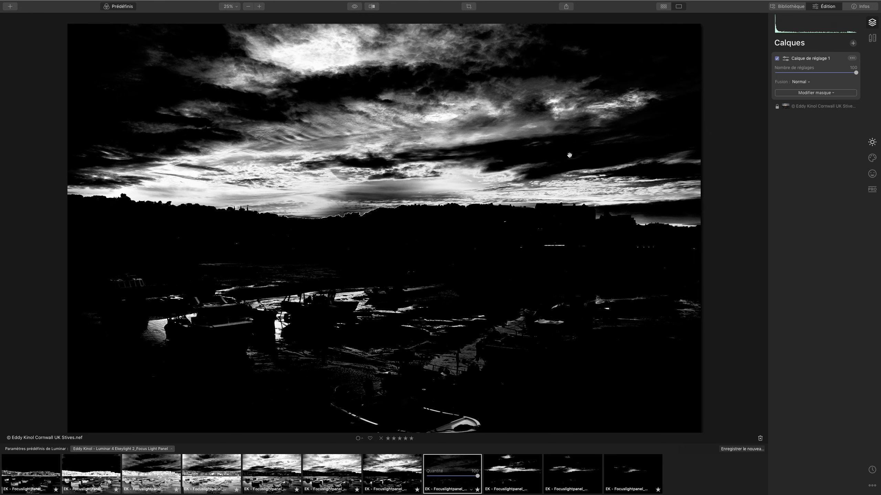
pyautogui.click(509, 478)
pyautogui.click(563, 470)
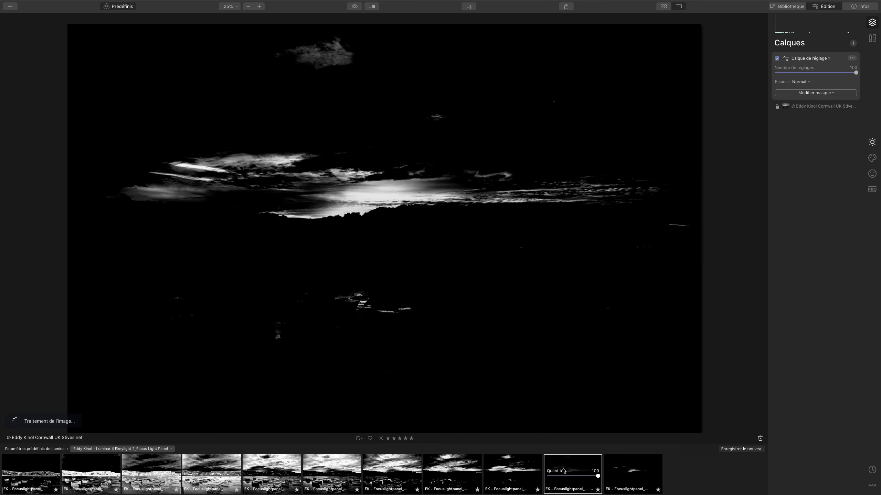
pyautogui.click(625, 470)
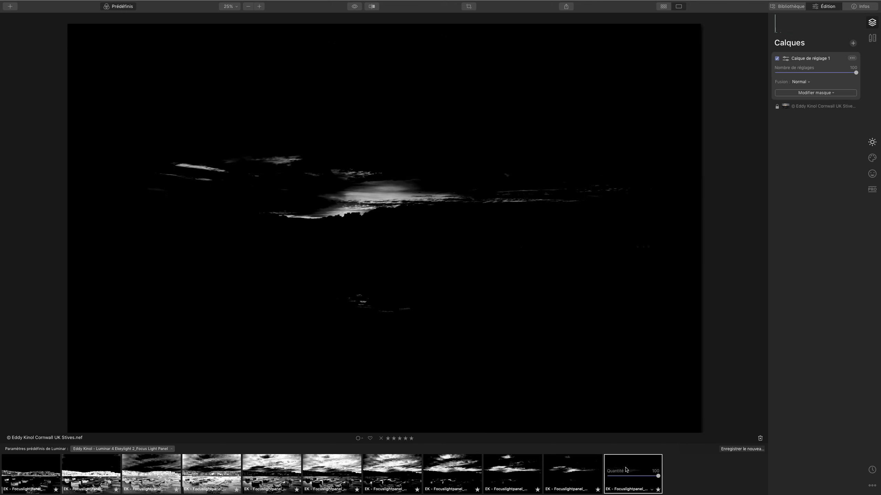
pyautogui.click(520, 473)
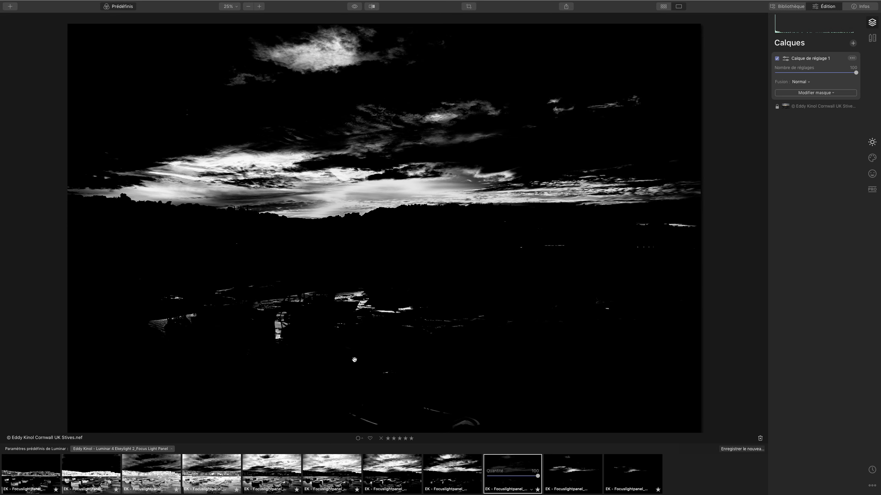
# Switch to the Luminar 4 Ekeylight 3_Color Light Panel collection, compare presets ColorLightpanel_01 to 03, and apply ColorLightpanel_02
pyautogui.click(145, 450)
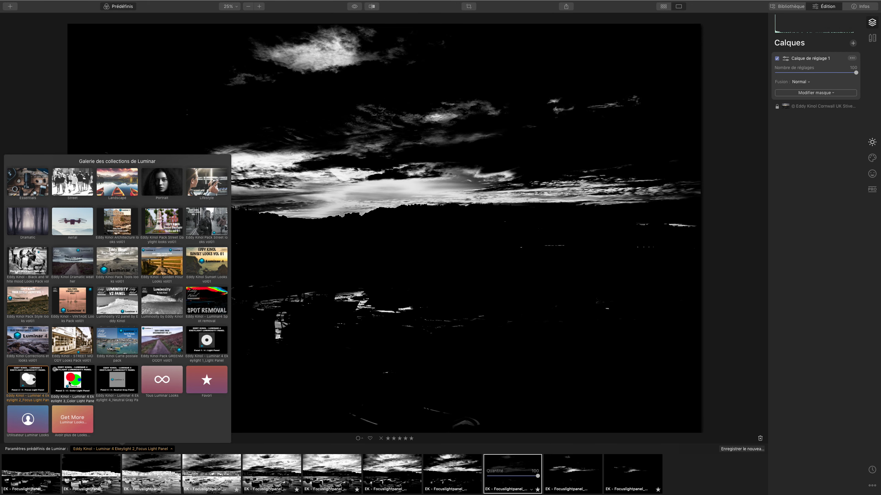
pyautogui.click(71, 383)
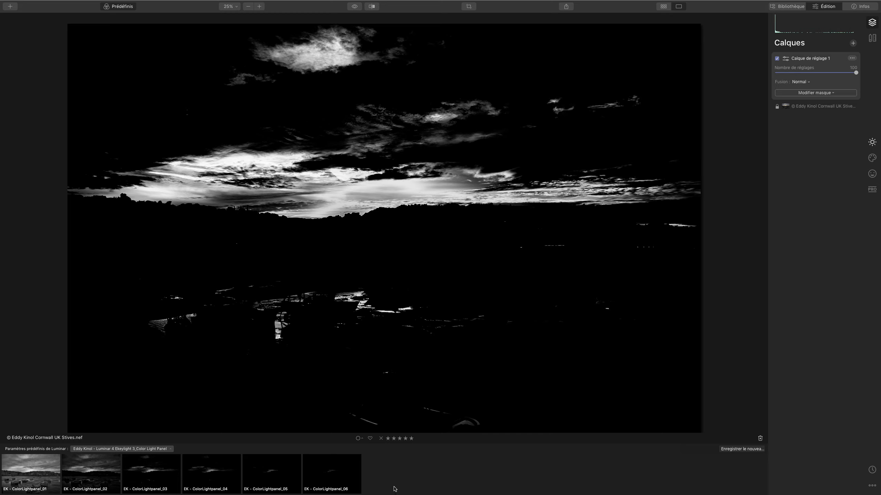
pyautogui.click(18, 472)
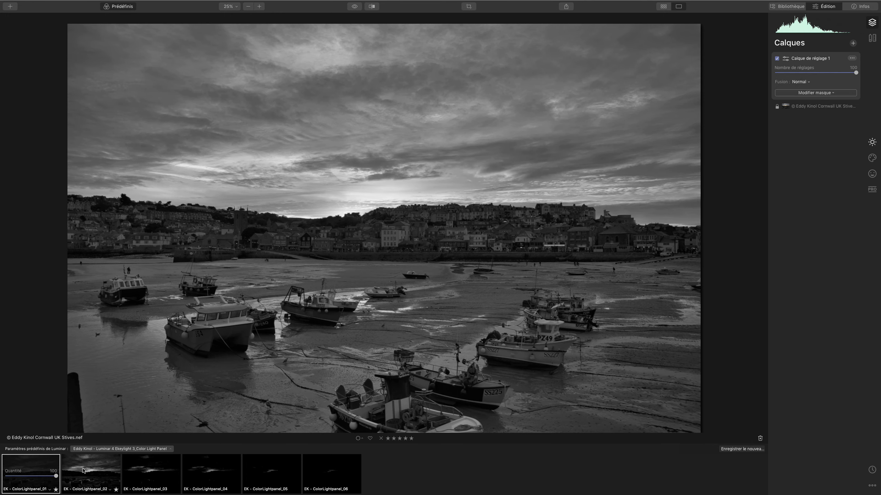
pyautogui.click(83, 471)
pyautogui.click(140, 470)
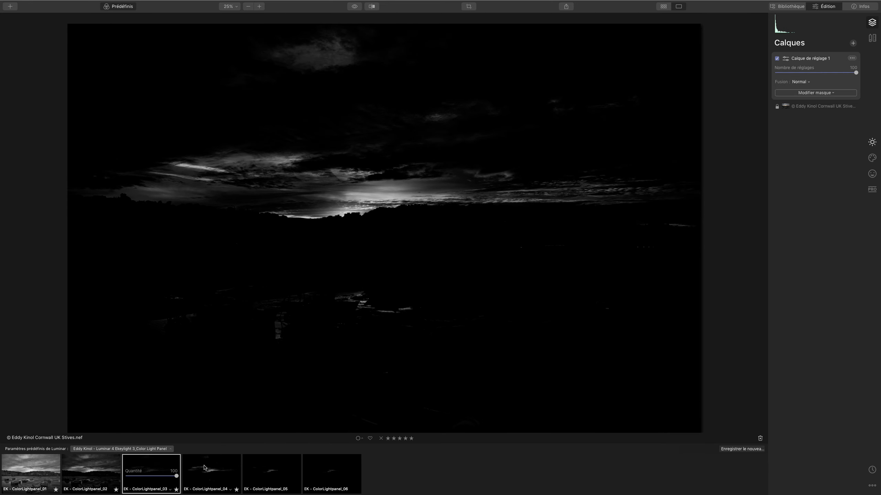
pyautogui.click(92, 466)
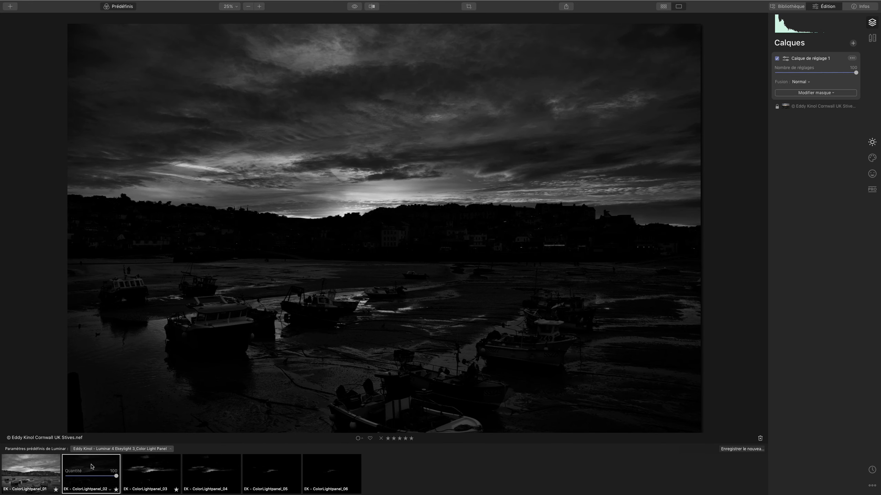
pyautogui.click(10, 463)
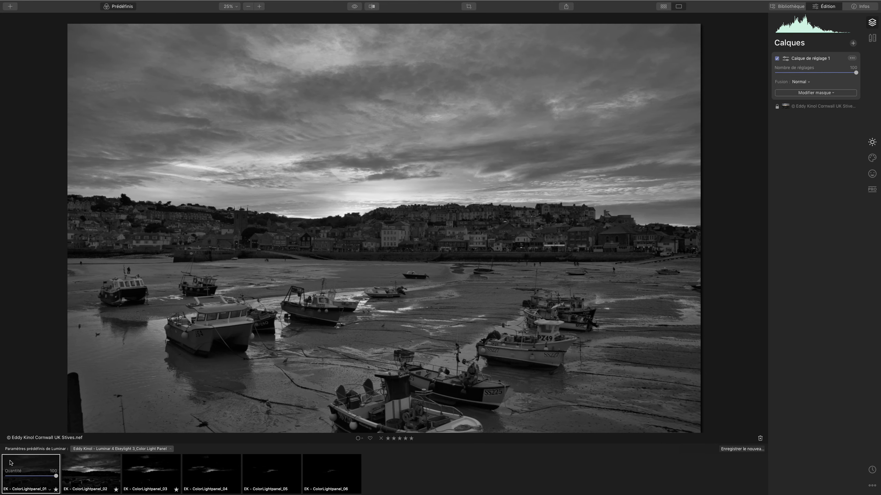
pyautogui.click(80, 466)
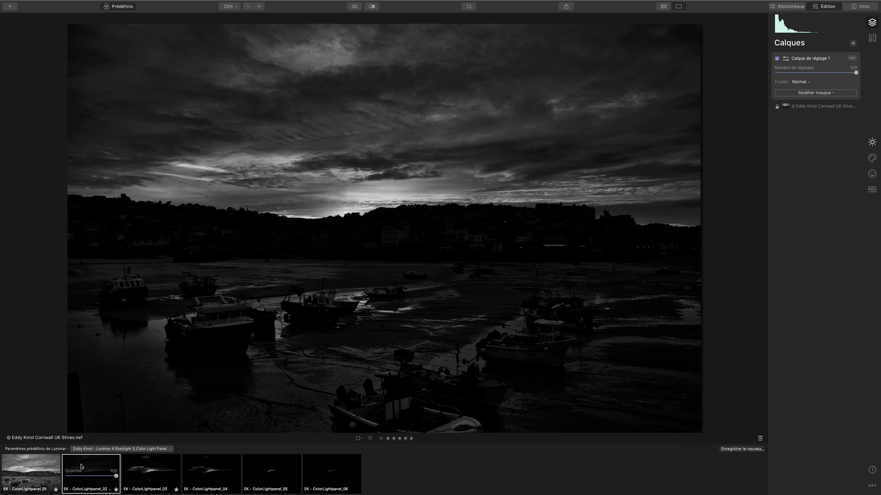
# Open the advanced settings of the Couleur filter for the adjustment layer and set the yellow Luminance to 100
pyautogui.click(872, 142)
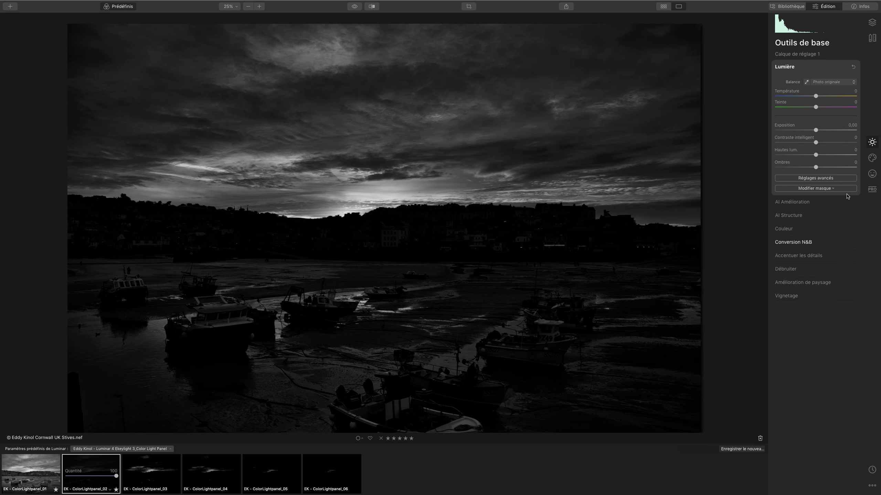
pyautogui.click(784, 230)
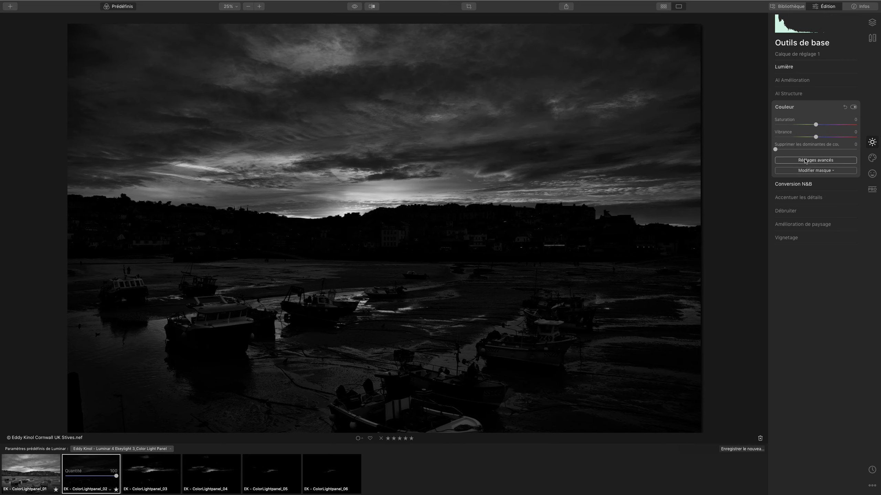
pyautogui.click(836, 160)
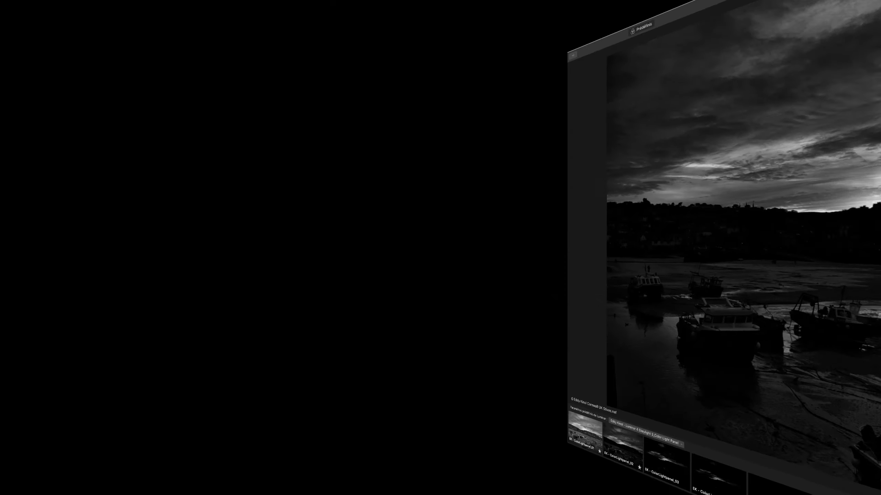
pyautogui.click(799, 170)
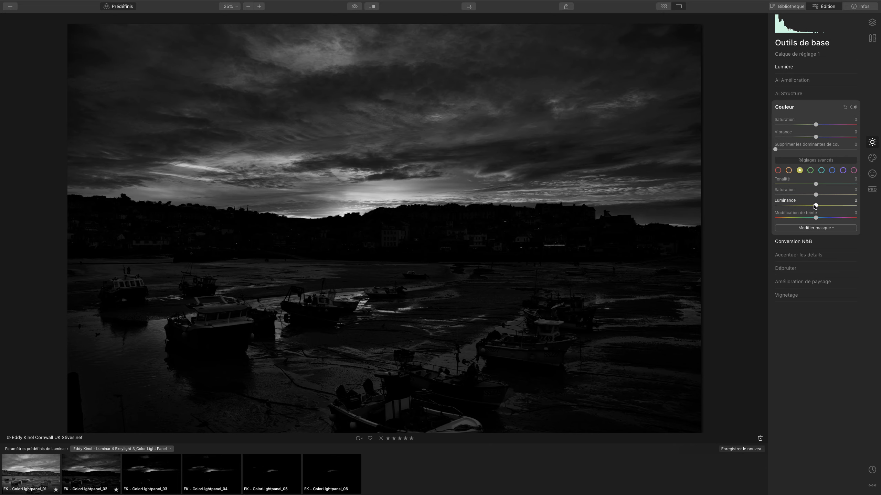
pyautogui.moveTo(815, 204); pyautogui.dragTo(880, 204)
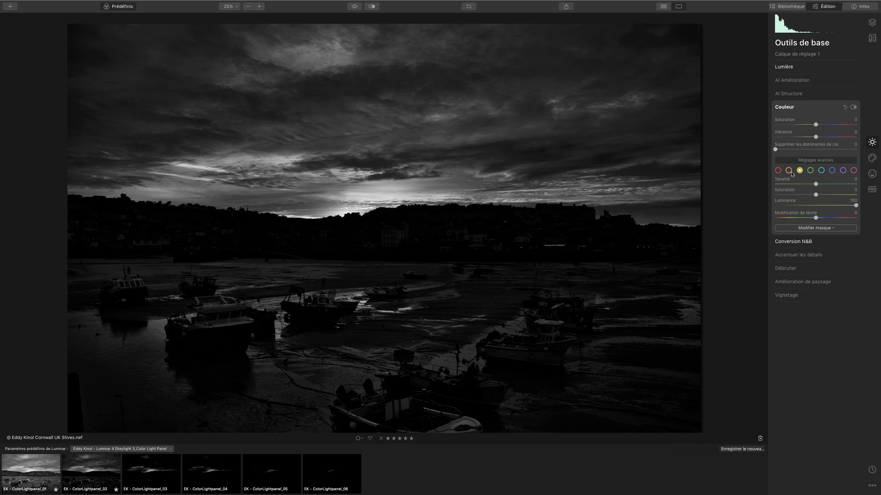
# In the Couleur filter, set the orange and red Luminance to 100 and the blue Luminance to -100
pyautogui.click(789, 170)
pyautogui.moveTo(817, 205); pyautogui.dragTo(863, 219)
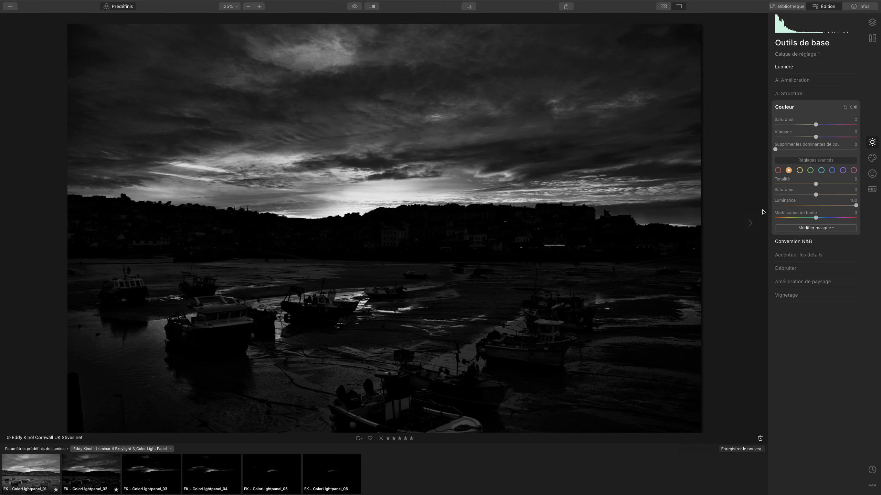
pyautogui.click(778, 171)
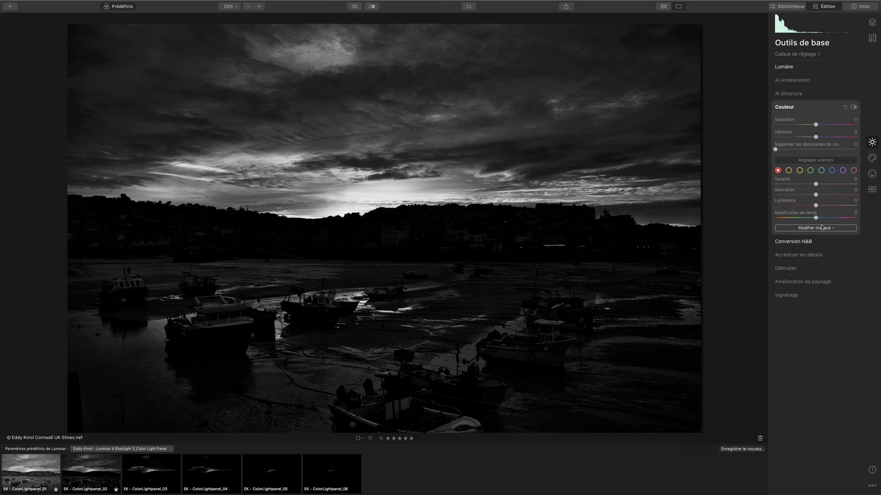
pyautogui.moveTo(817, 207); pyautogui.dragTo(860, 205)
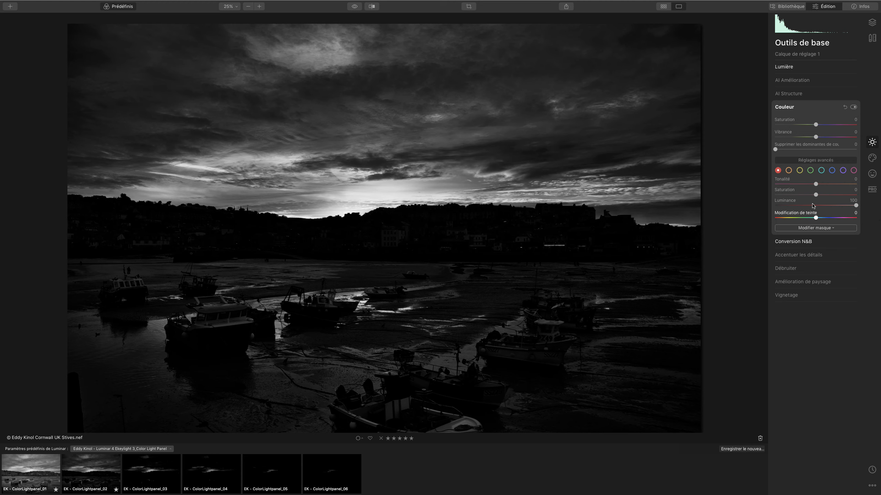
pyautogui.click(832, 170)
pyautogui.moveTo(816, 206); pyautogui.dragTo(704, 216)
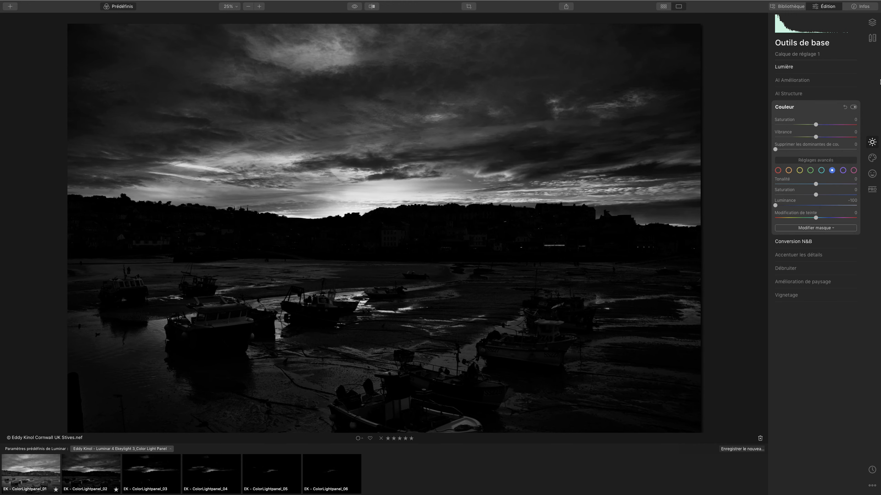
# Hide and show the adjustment layer to compare the black-and-white mask with the colour photo
pyautogui.click(872, 23)
pyautogui.click(777, 58)
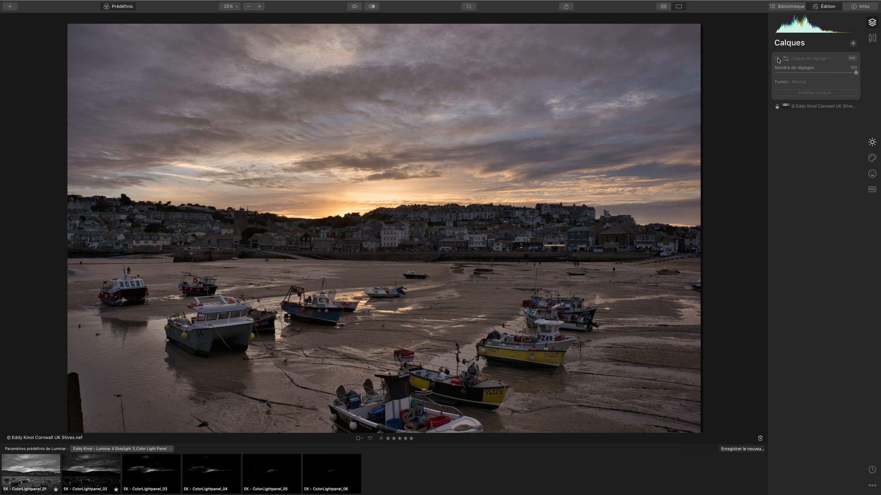
pyautogui.click(777, 59)
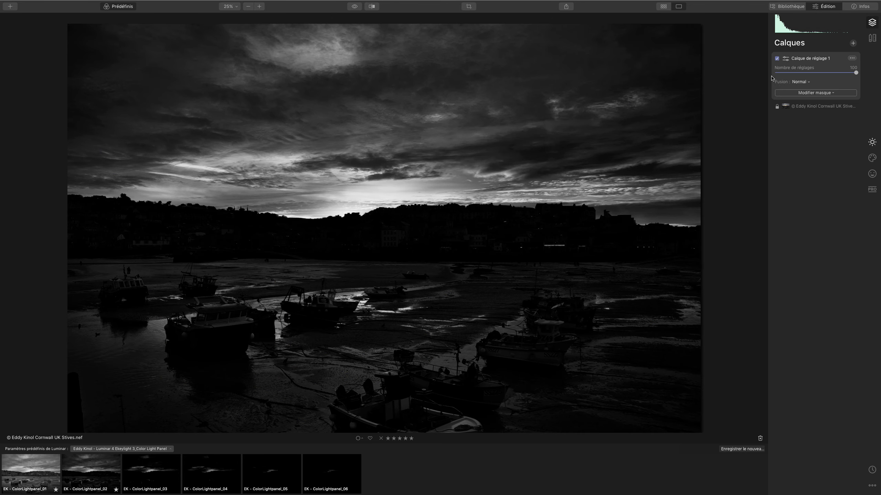
# Return to the Couleur filter's advanced settings and lower the magenta Luminance fully
pyautogui.click(872, 158)
pyautogui.click(872, 142)
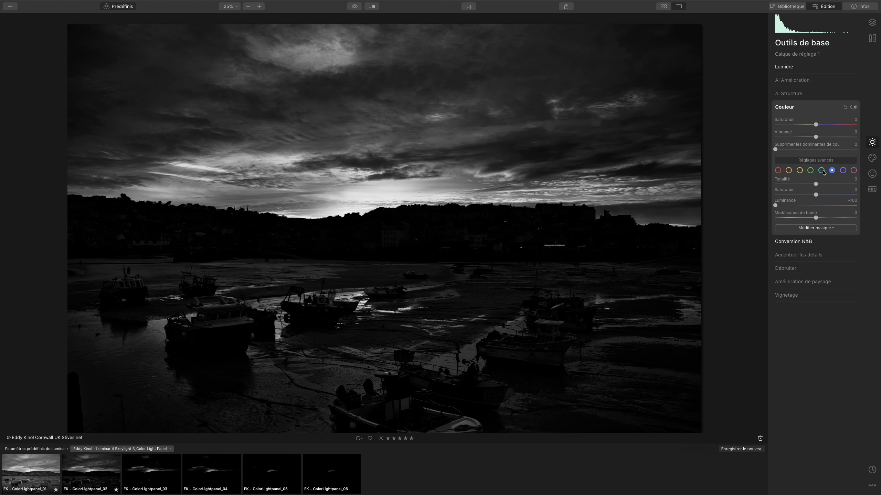
pyautogui.click(854, 170)
pyautogui.moveTo(817, 205); pyautogui.dragTo(774, 210)
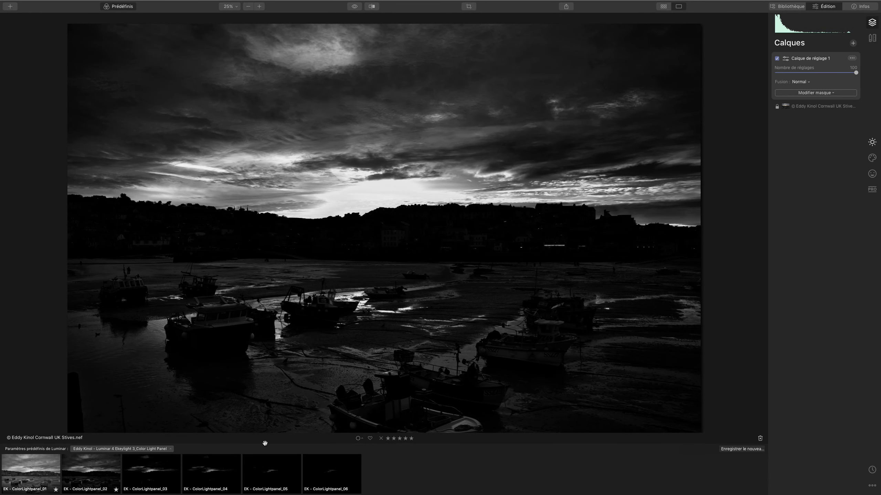
# Apply the ColorLightpanel_01 preset to the adjustment layer and set its yellow Luminance to 86 in the Couleur filter
pyautogui.click(47, 473)
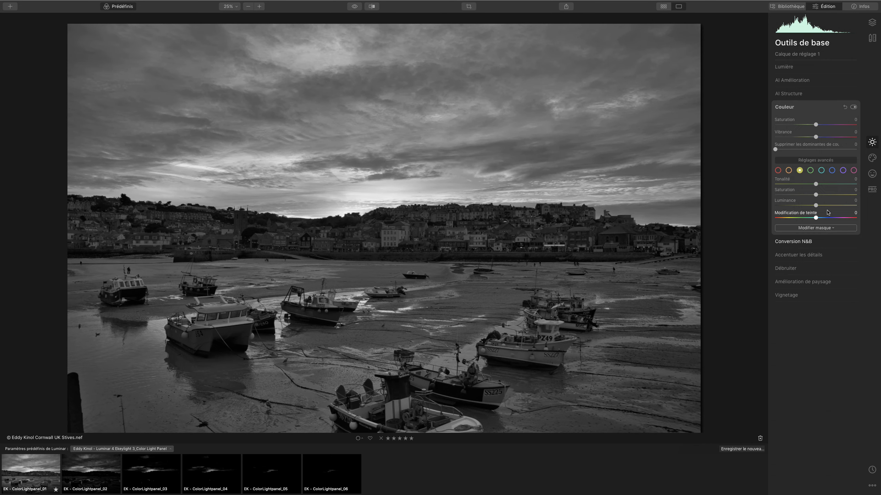
pyautogui.moveTo(815, 205); pyautogui.dragTo(850, 206)
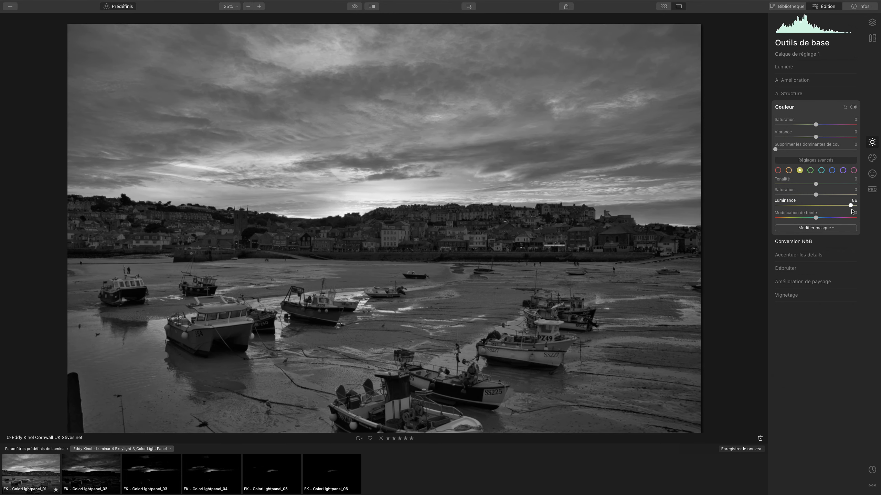
# Toggle the adjustment layer off and on to check the yellow boats against the original photo, then return to the Couleur settings
pyautogui.click(872, 22)
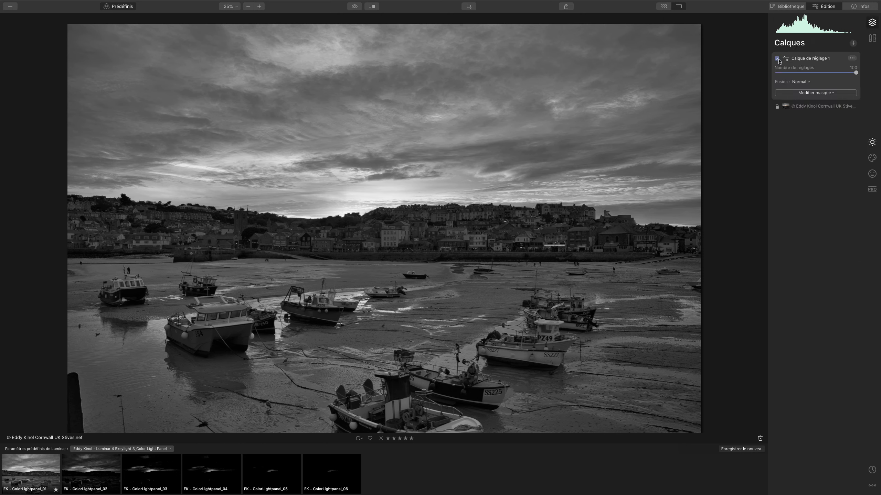
pyautogui.click(777, 58)
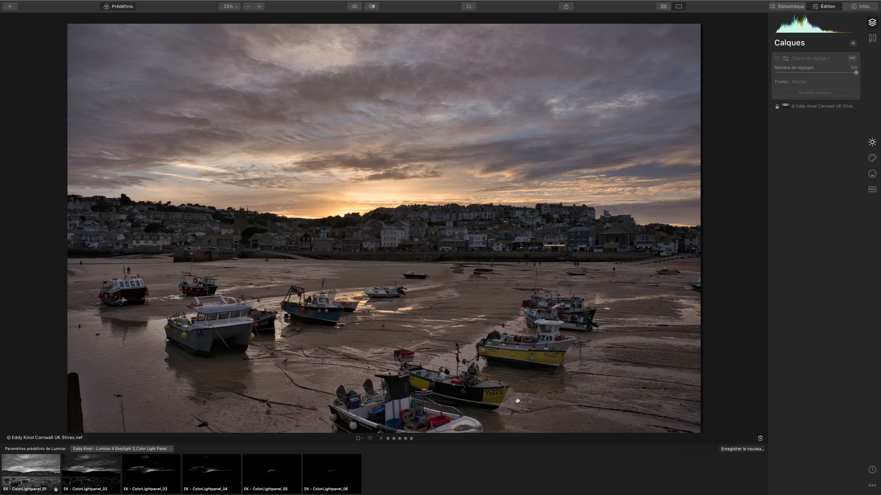
pyautogui.click(779, 60)
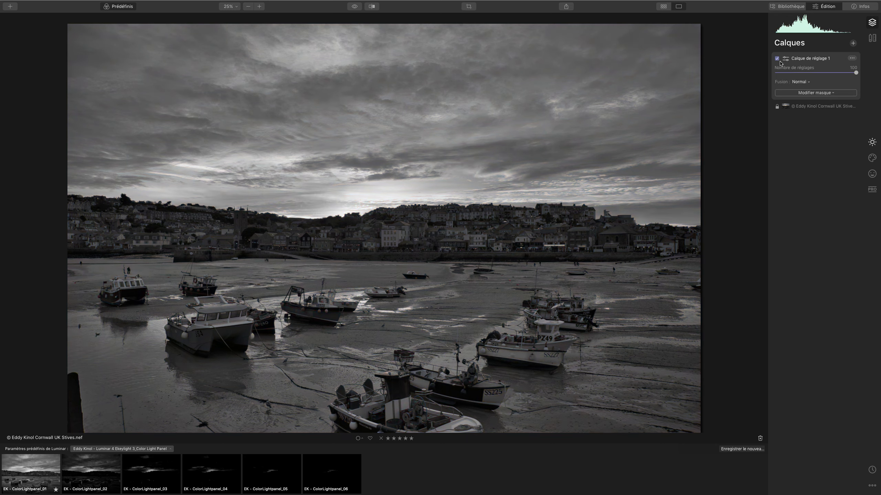
pyautogui.click(879, 145)
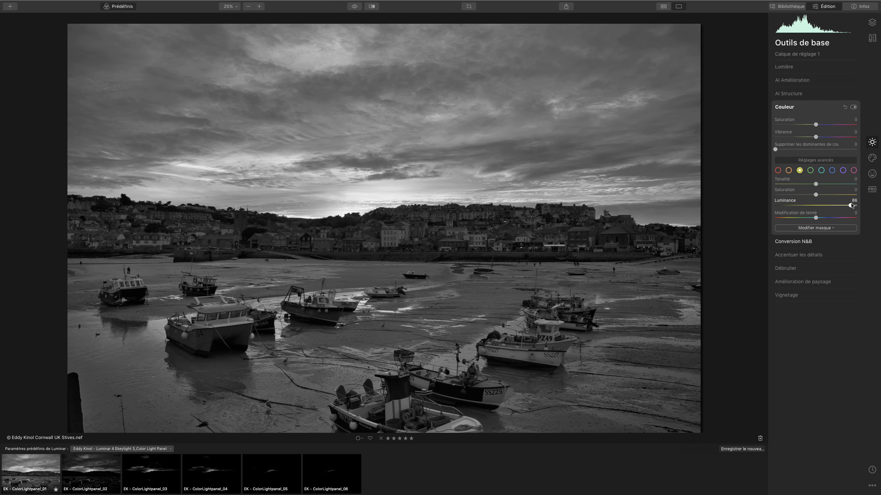
# Set the yellow Luminance to -100 in the Couleur filter, and try the blue Luminance at 100 before resetting it
pyautogui.moveTo(852, 206); pyautogui.dragTo(736, 214)
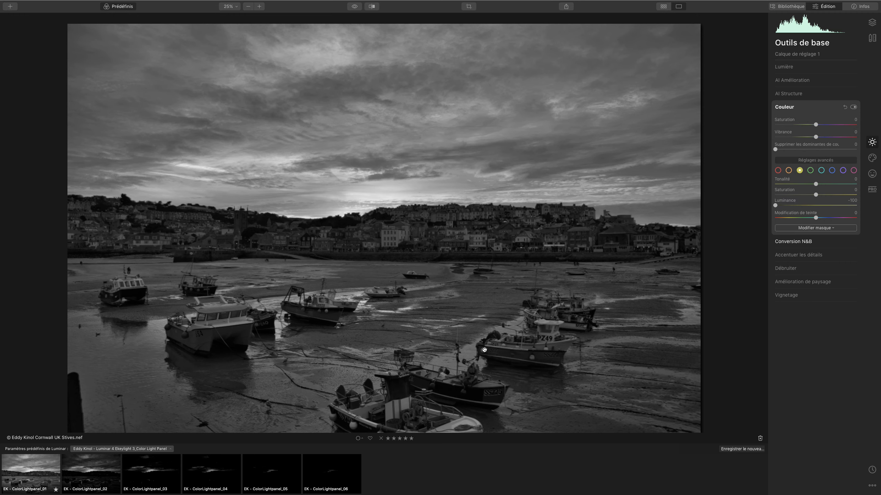
pyautogui.click(832, 171)
pyautogui.moveTo(814, 207); pyautogui.dragTo(880, 207)
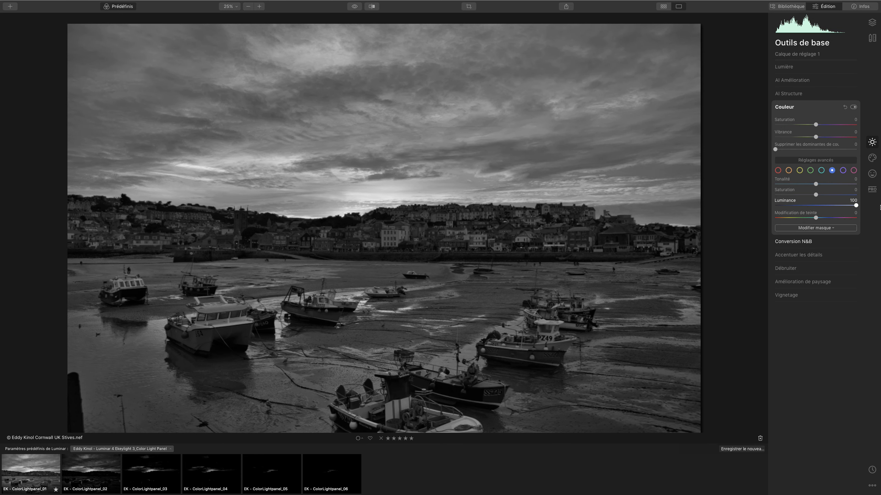
pyautogui.doubleClick(856, 205)
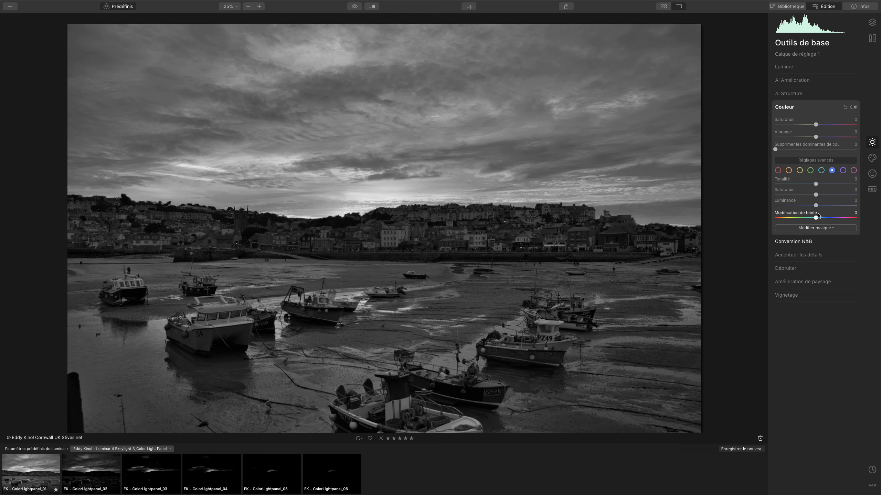
pyautogui.moveTo(817, 207)
pyautogui.mouseDown()
pyautogui.moveTo(777, 207)
pyautogui.moveTo(829, 207)
pyautogui.moveTo(743, 207)
pyautogui.moveTo(841, 207)
pyautogui.moveTo(779, 208)
pyautogui.moveTo(866, 216)
pyautogui.moveTo(784, 208)
pyautogui.moveTo(819, 217)
pyautogui.mouseUp()
# Set the Luminance of the cyan and orange tones to -100 in the Couleur filter
pyautogui.click(823, 171)
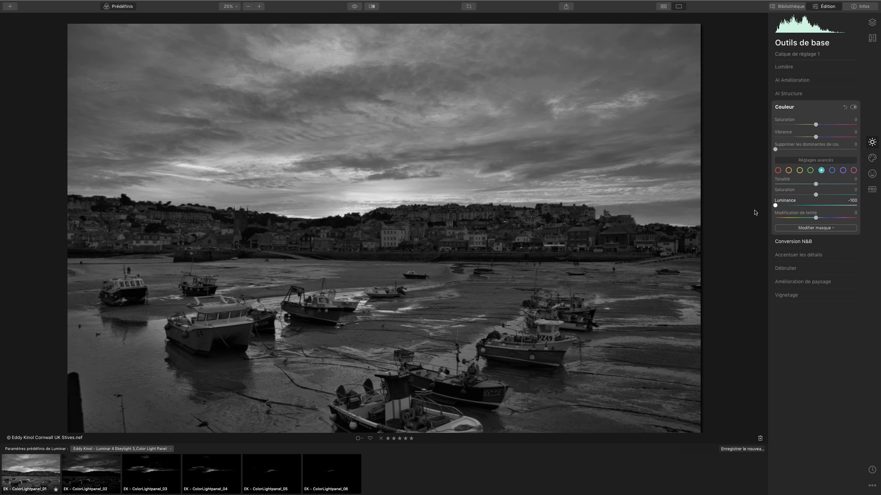
pyautogui.click(788, 170)
pyautogui.moveTo(815, 206); pyautogui.dragTo(718, 219)
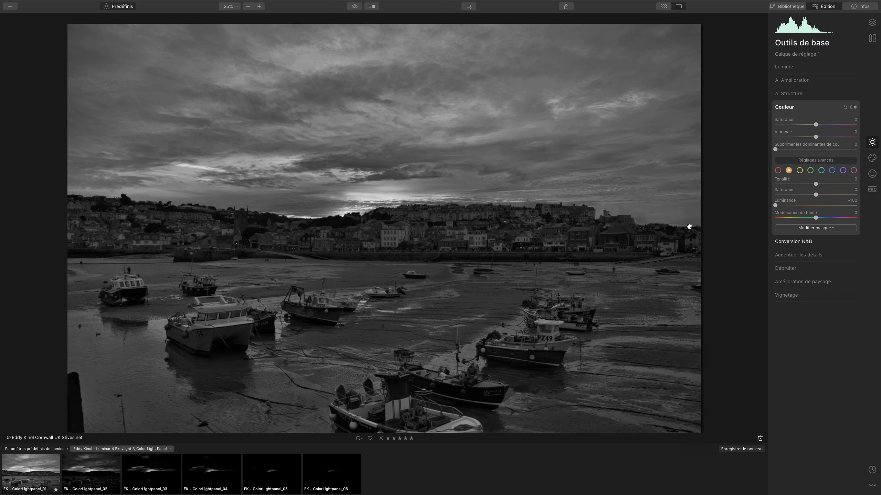
# Create a Luminosité mask on Calque de réglage 1 from the black-and-white rendering
pyautogui.click(878, 22)
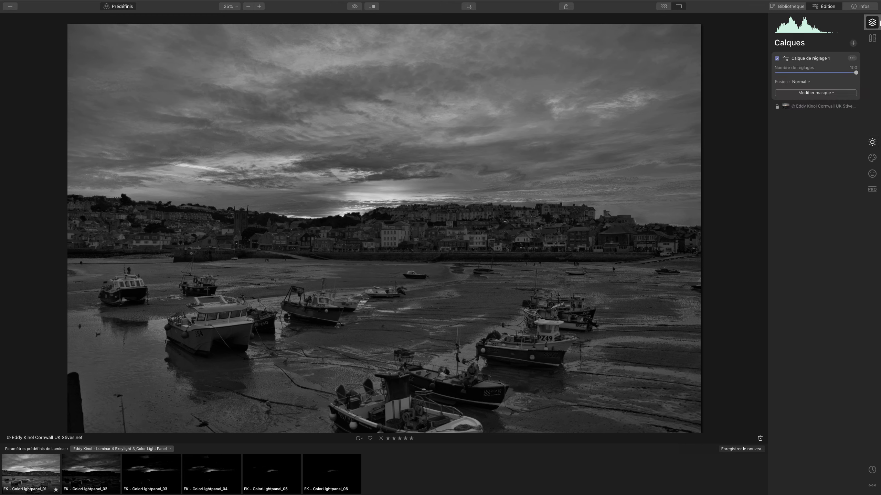
pyautogui.click(816, 93)
pyautogui.click(813, 123)
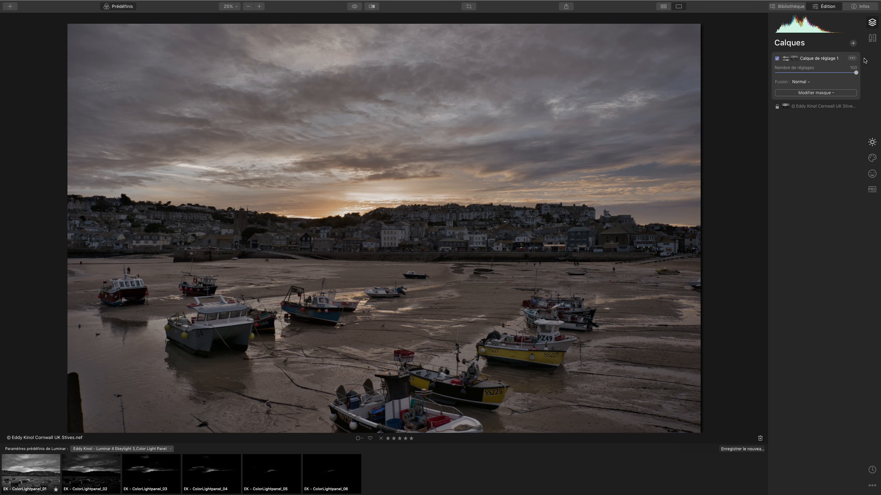
# Copy the luminosity mask of Calque de réglage 1 and delete that adjustment layer
pyautogui.click(852, 59)
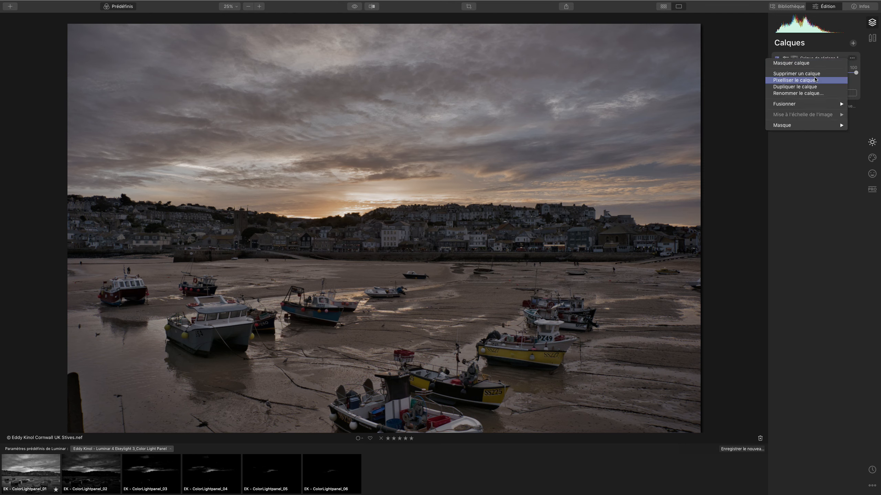
pyautogui.moveTo(788, 124)
pyautogui.click(754, 150)
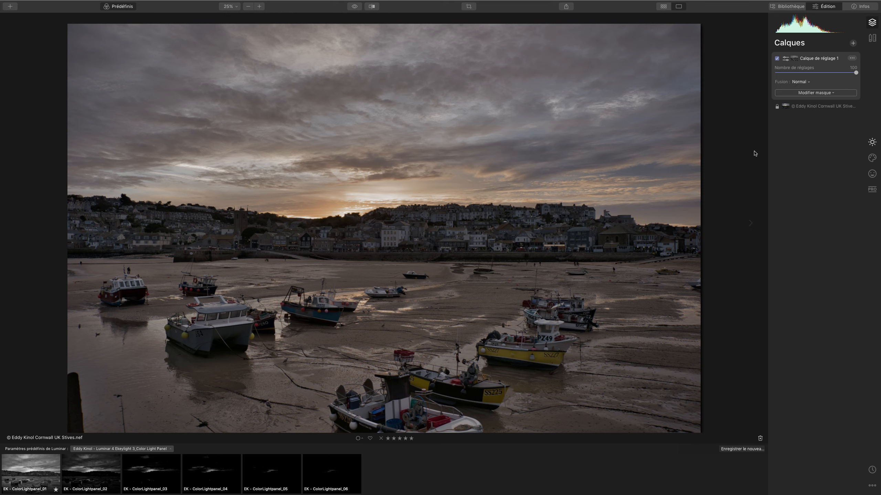
pyautogui.click(848, 59)
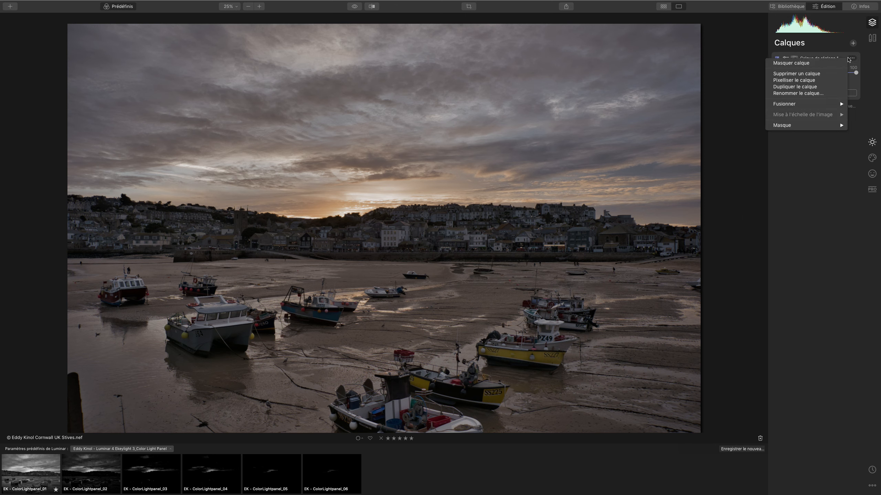
pyautogui.click(813, 73)
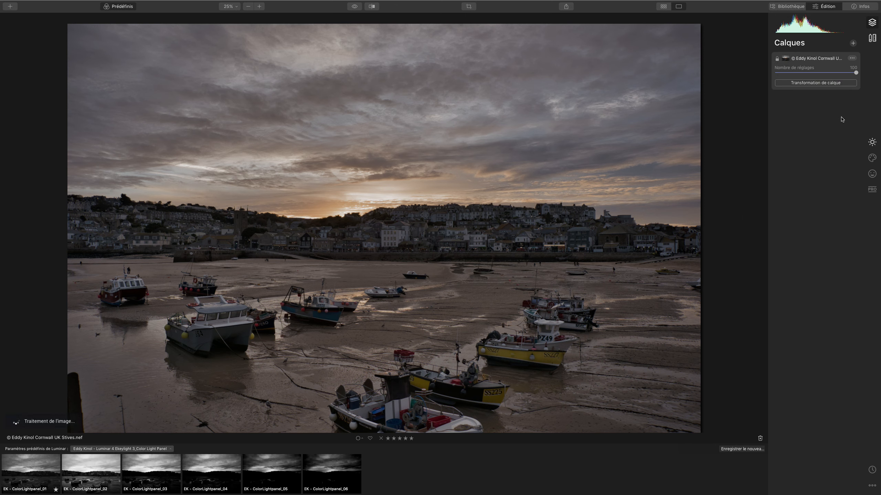
# Start a brush mask on the base photo's Effet Orton filter and paste the copied luminosity mask into it
pyautogui.click(878, 140)
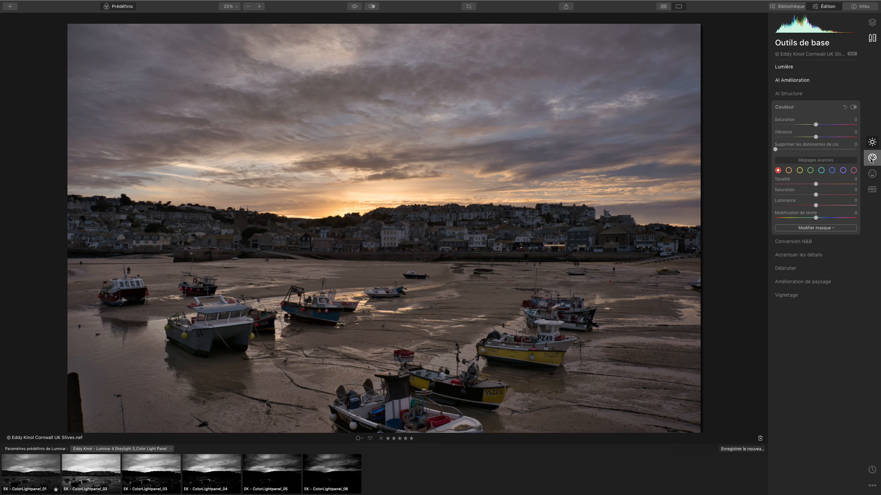
pyautogui.click(872, 172)
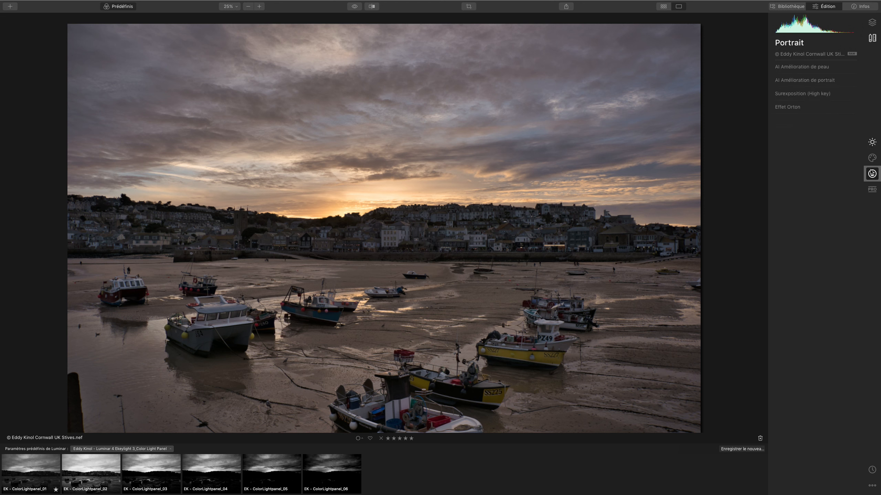
pyautogui.click(797, 108)
pyautogui.click(826, 153)
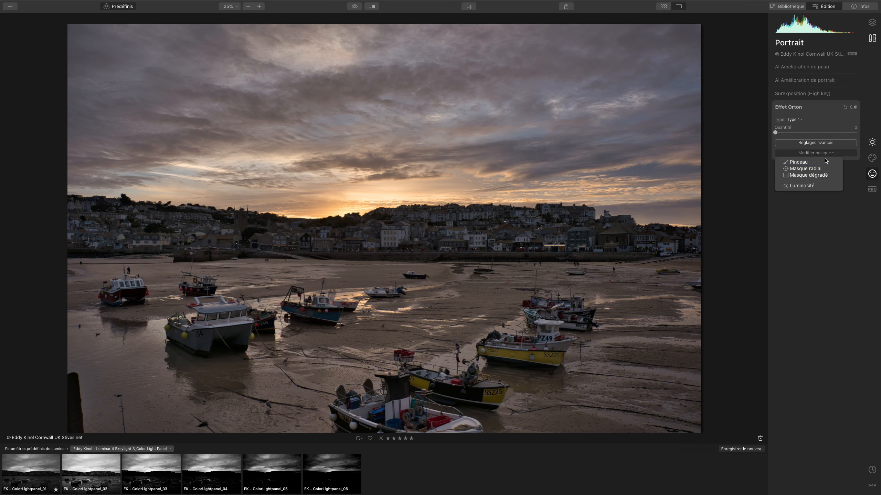
pyautogui.click(824, 162)
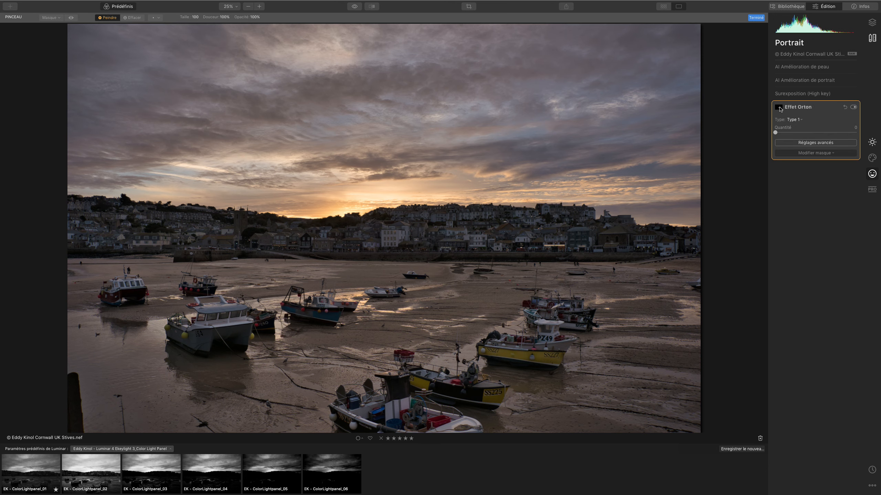
pyautogui.click(780, 108)
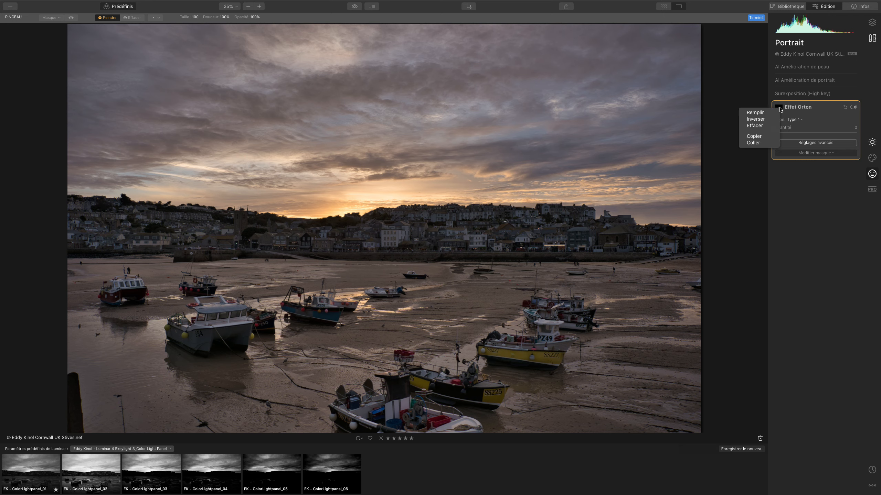
pyautogui.click(761, 142)
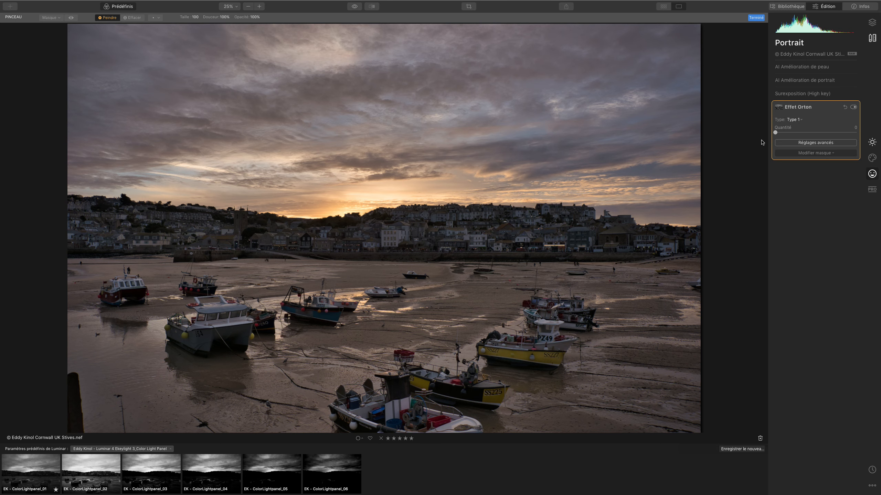
# Set the Effet Orton Quantité to 50, checking the pasted mask with the red overlay before and after
pyautogui.click(71, 17)
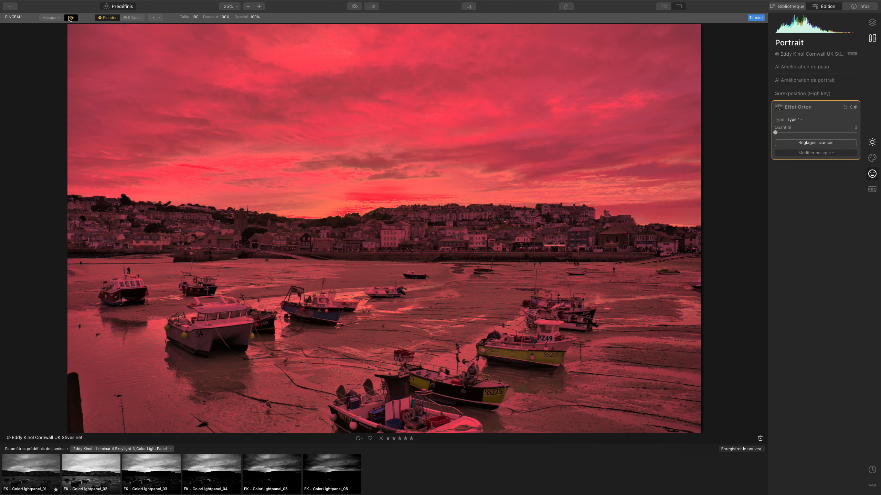
pyautogui.click(70, 17)
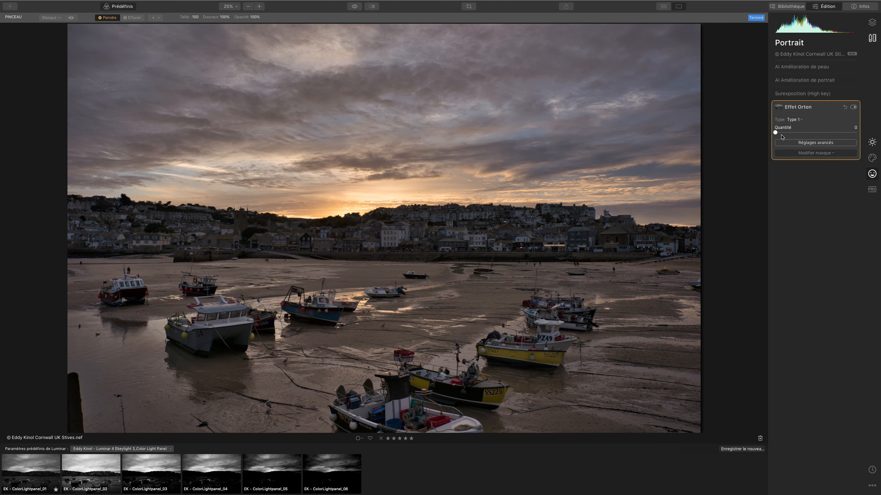
pyautogui.moveTo(775, 132); pyautogui.dragTo(813, 127)
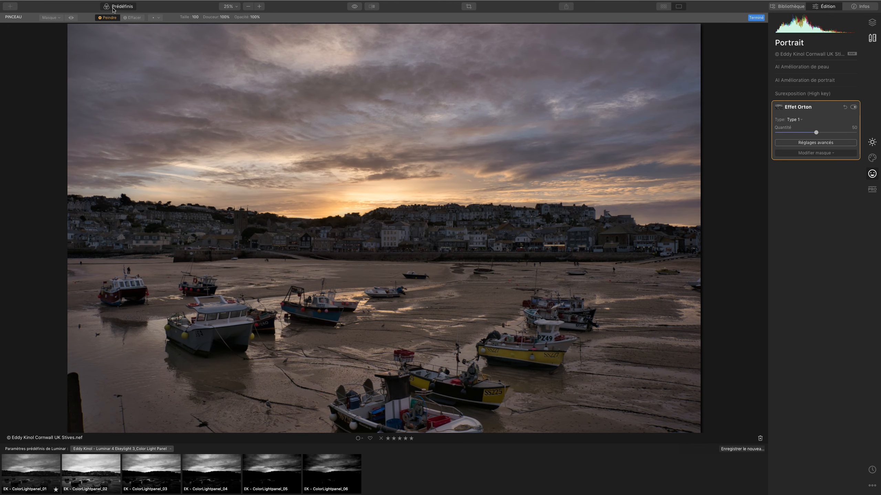
pyautogui.click(72, 18)
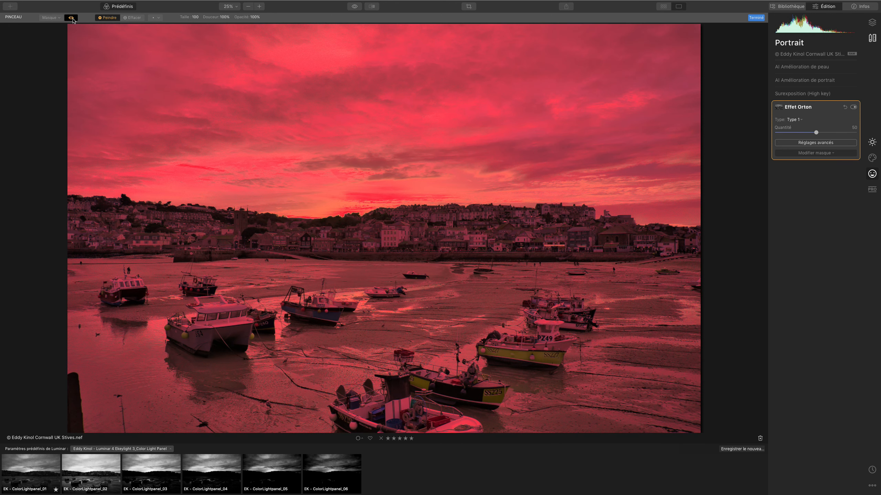
pyautogui.click(72, 18)
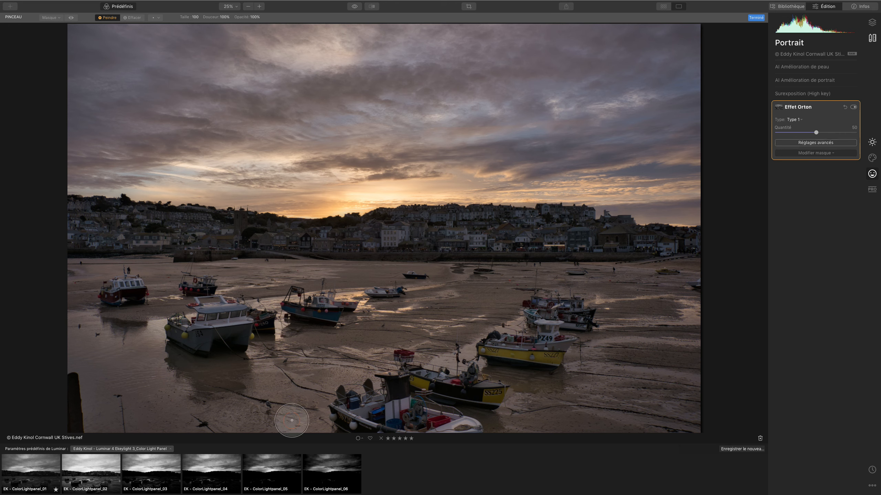
# Load the Ekeylight 4_Neutral Gray Panel preset collection and reset the Effet Orton filter
pyautogui.click(162, 450)
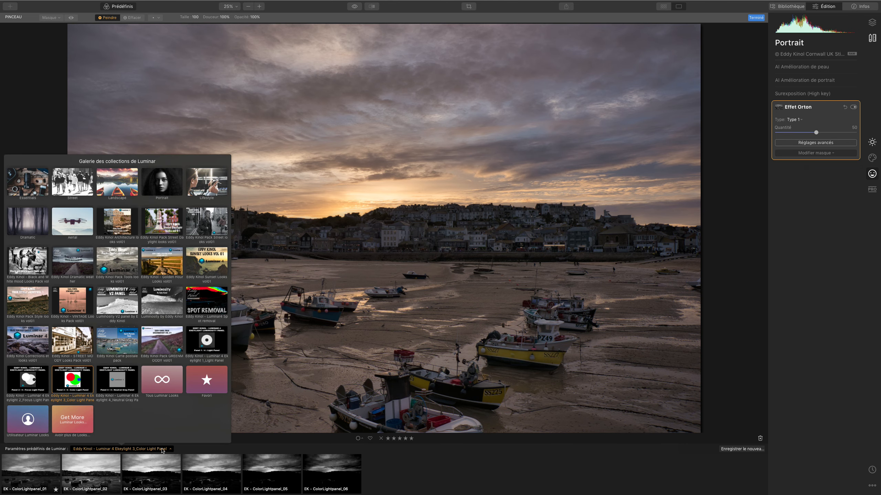
pyautogui.click(109, 388)
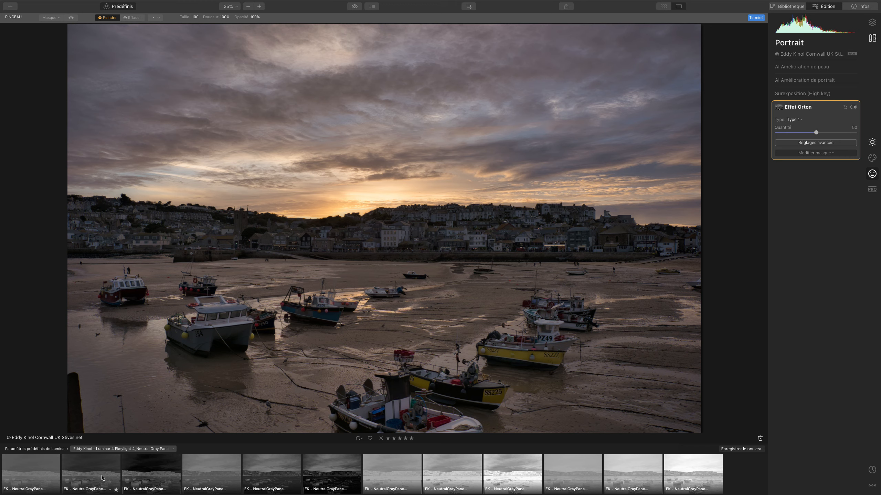
pyautogui.click(847, 110)
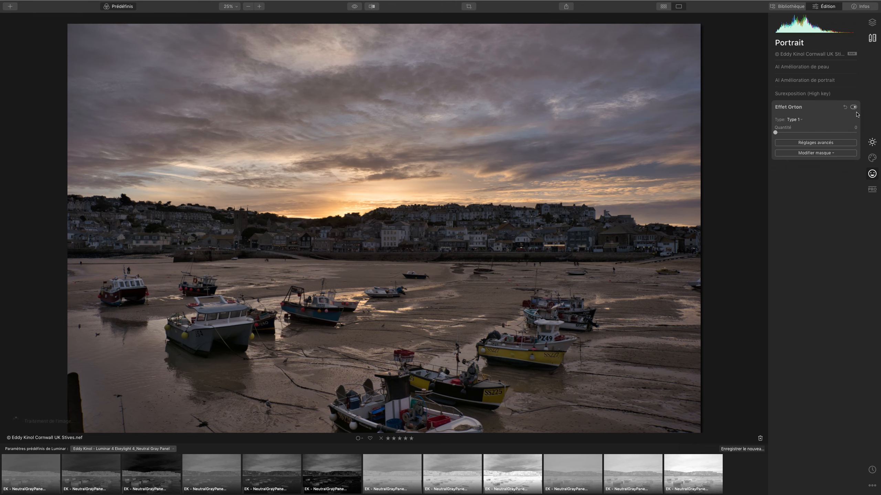
# Add a new adjustment layer above the harbour photo
pyautogui.click(873, 143)
pyautogui.click(872, 23)
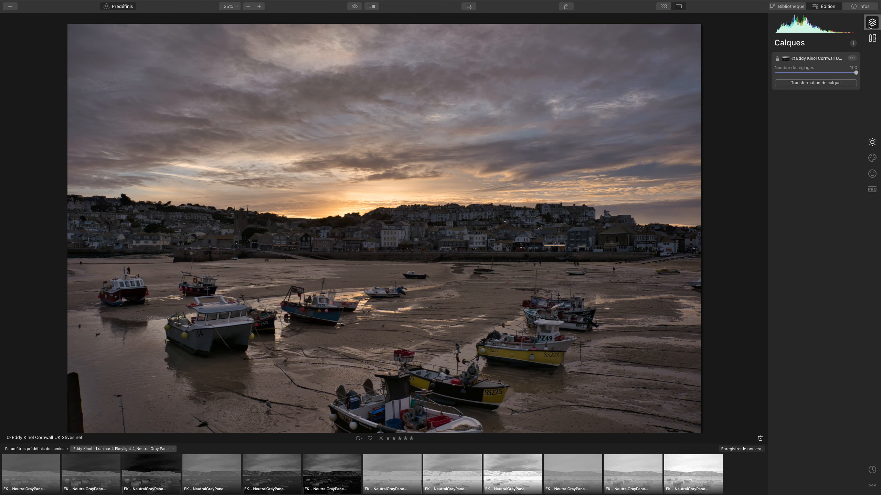
pyautogui.click(853, 43)
pyautogui.click(837, 51)
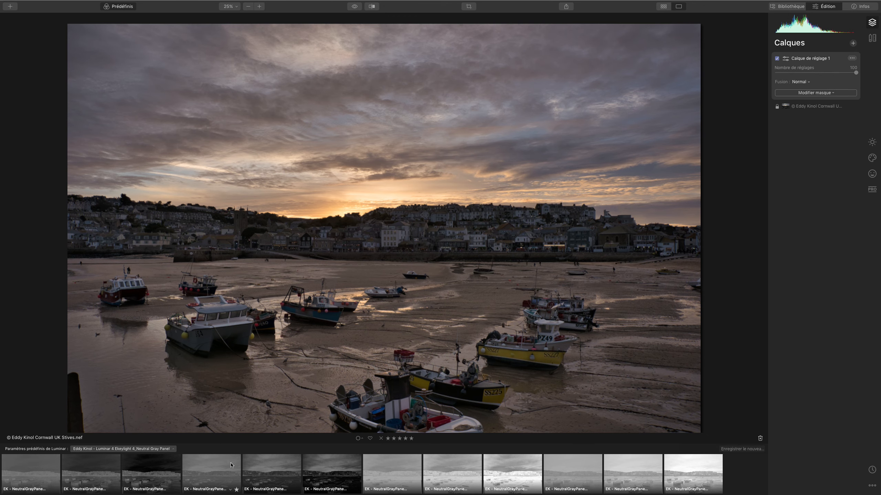
# Apply the first nine NeutralGray presets one after another to the adjustment layer to compare their grey renderings
pyautogui.click(37, 472)
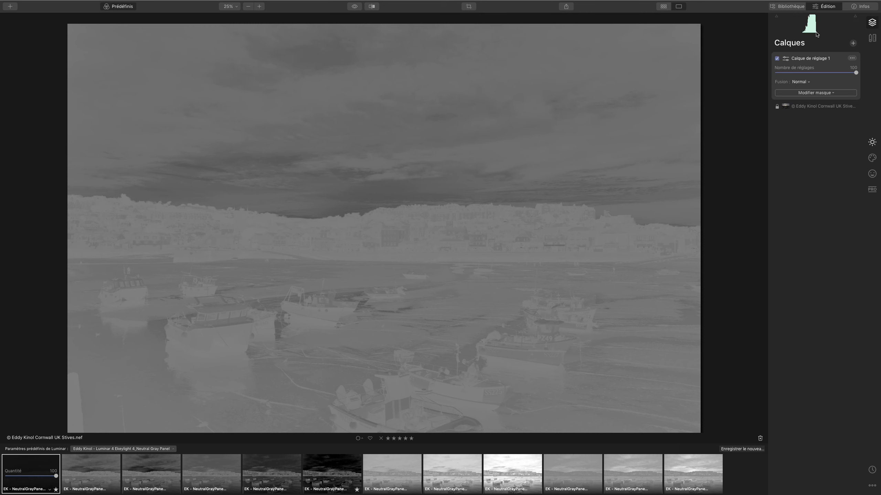
pyautogui.click(104, 470)
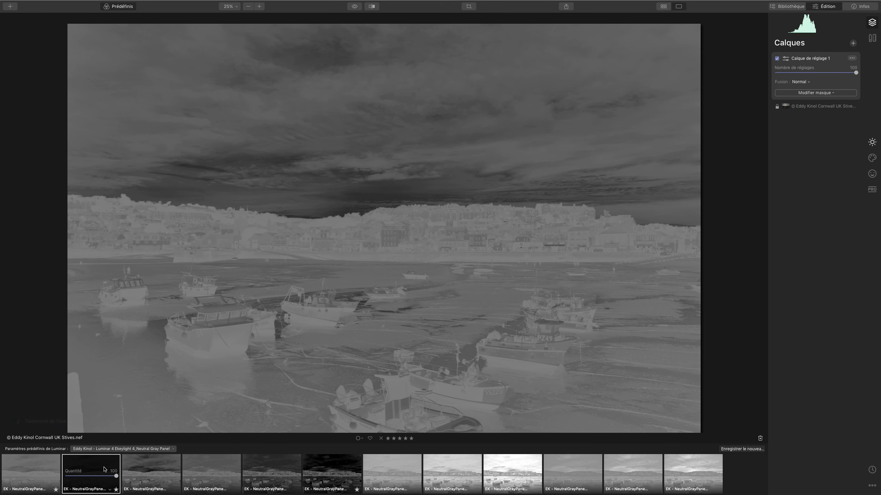
pyautogui.click(149, 470)
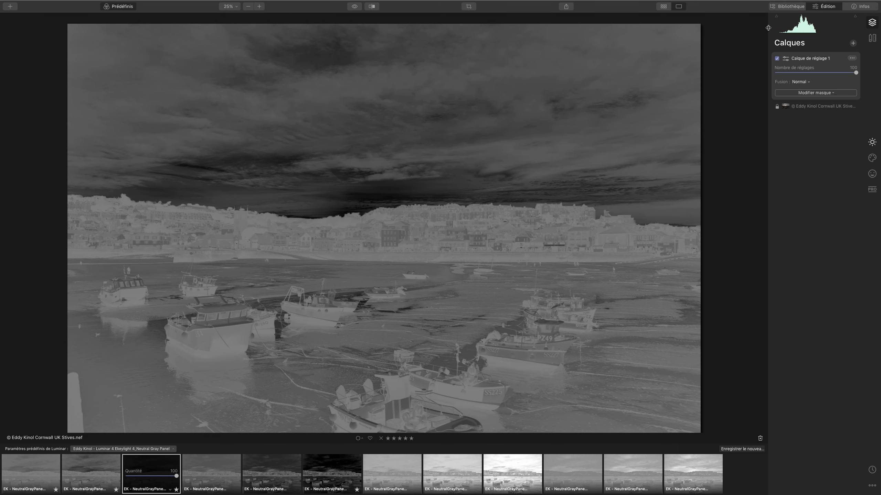
pyautogui.click(203, 475)
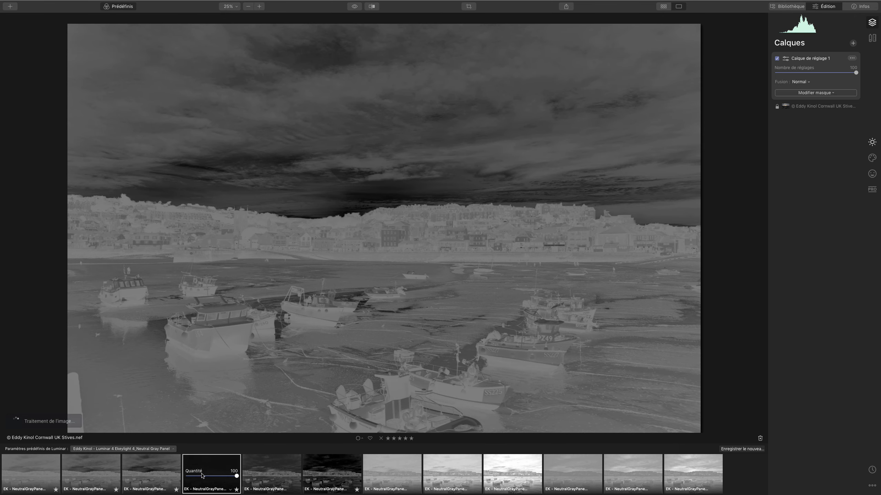
pyautogui.click(277, 465)
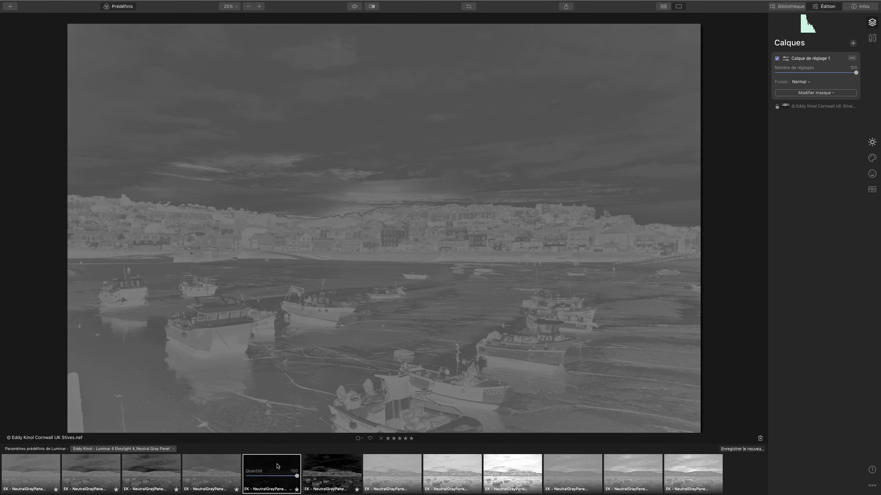
pyautogui.click(322, 474)
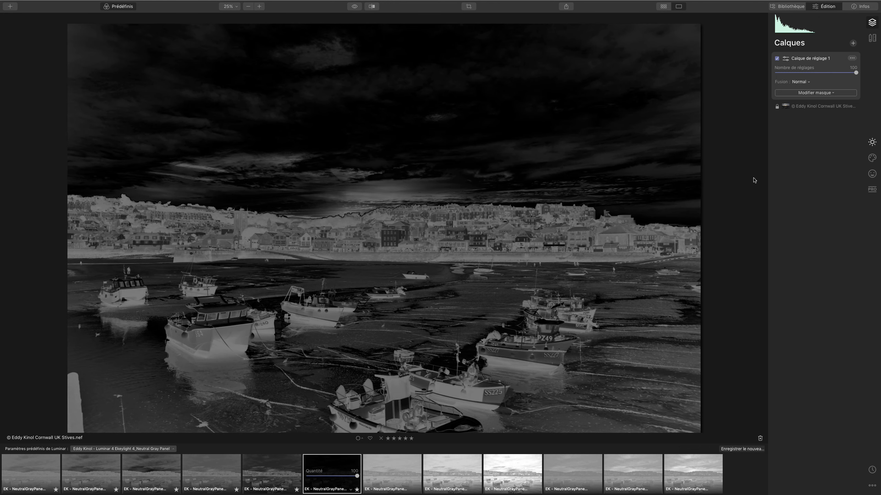
pyautogui.click(403, 477)
pyautogui.click(458, 470)
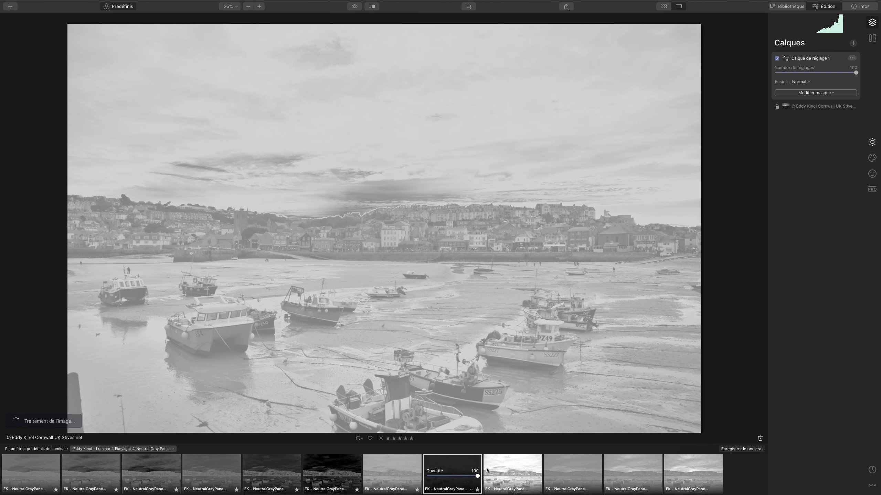
pyautogui.click(508, 467)
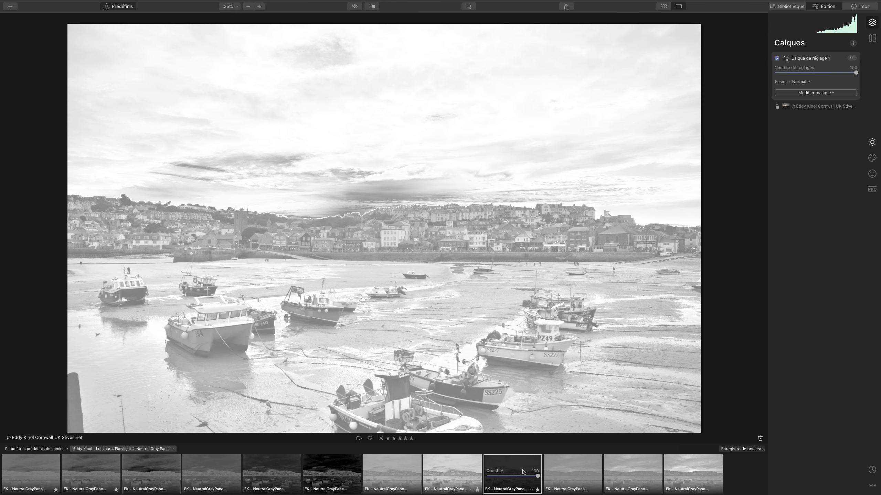
# Compare the last three NeutralGray presets on the adjustment layer, then return to the ninth preset
pyautogui.click(572, 466)
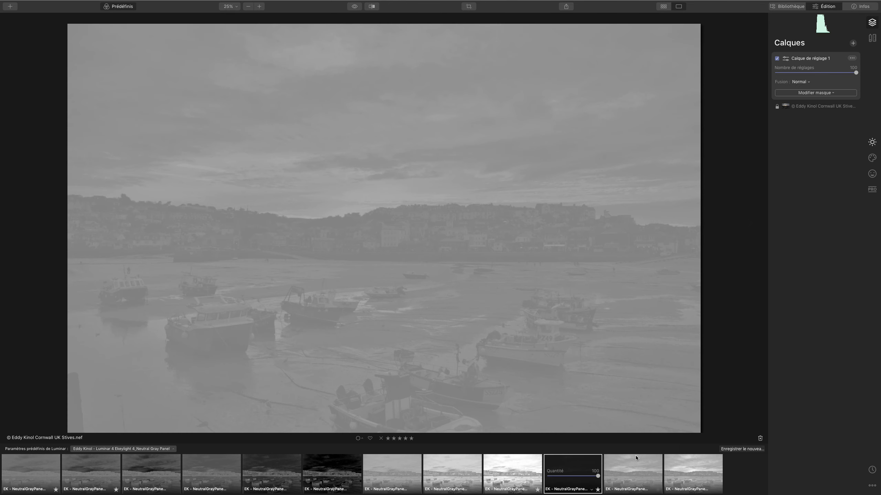
pyautogui.click(636, 456)
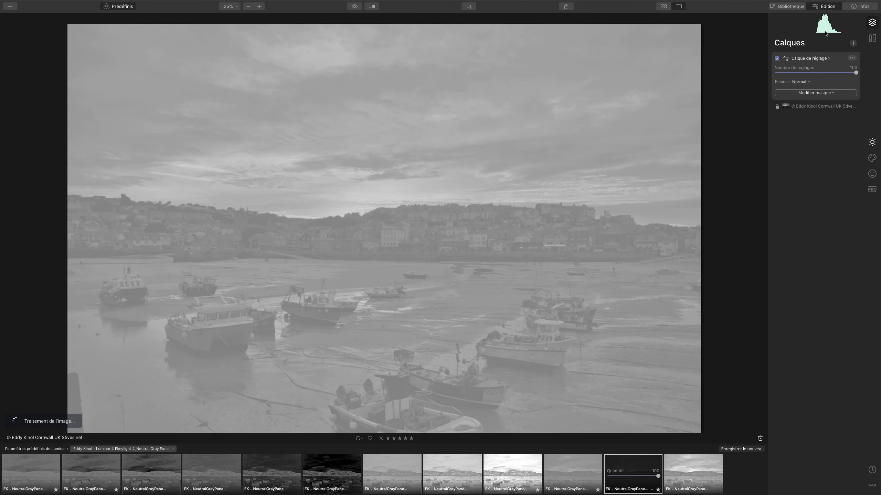
pyautogui.click(687, 473)
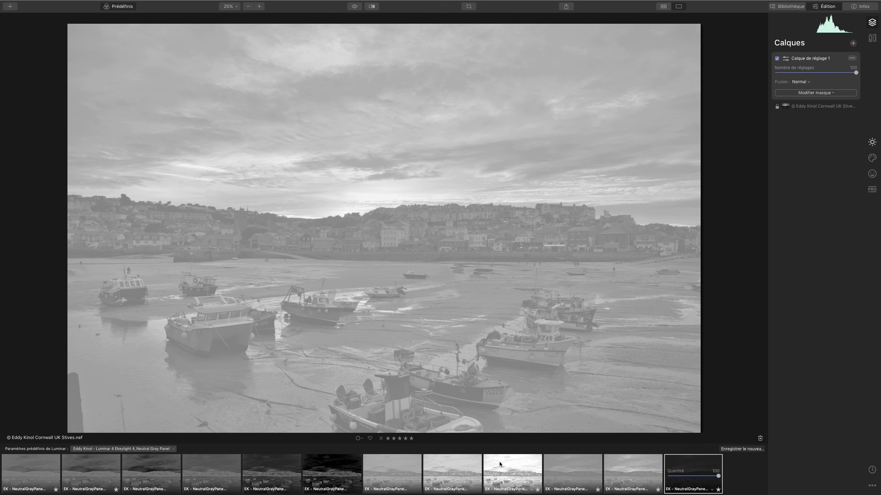
pyautogui.click(633, 473)
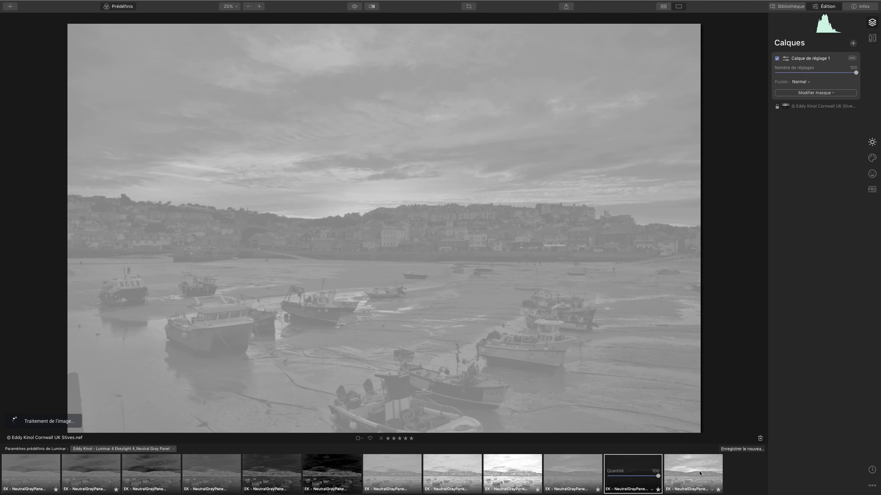
pyautogui.click(698, 472)
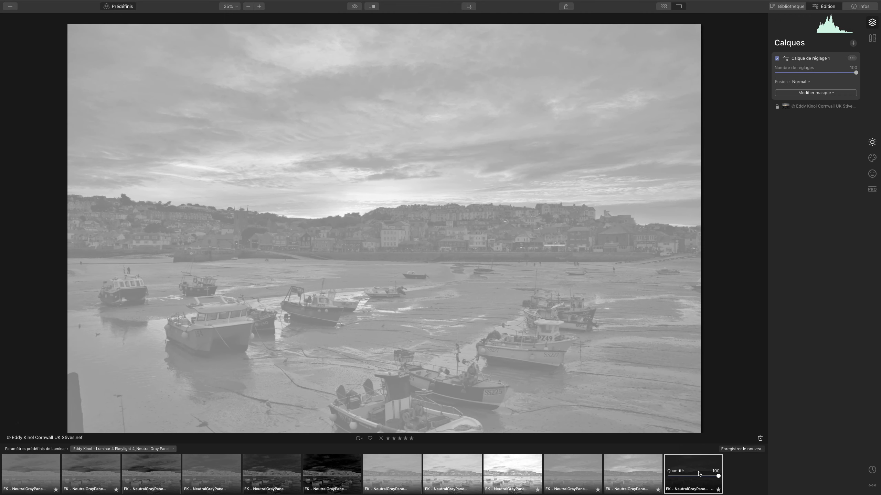
pyautogui.click(510, 472)
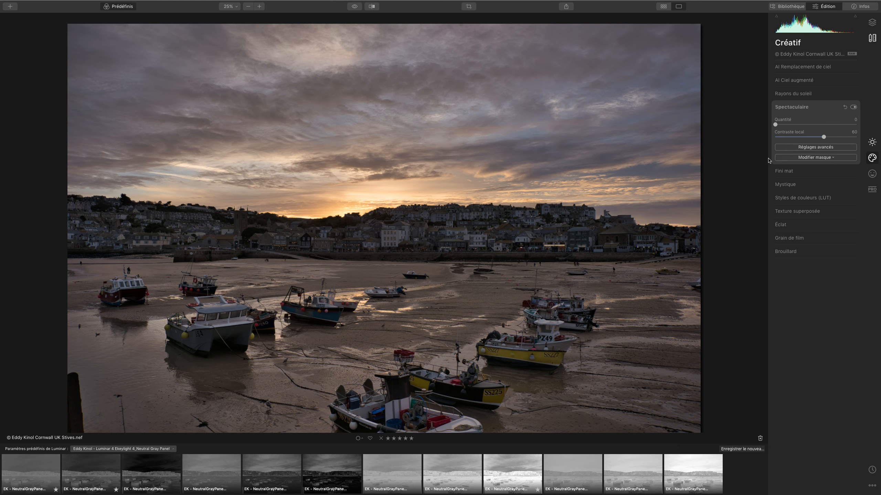
# Create a fresh adjustment layer above the unedited harbour photo
pyautogui.click(872, 22)
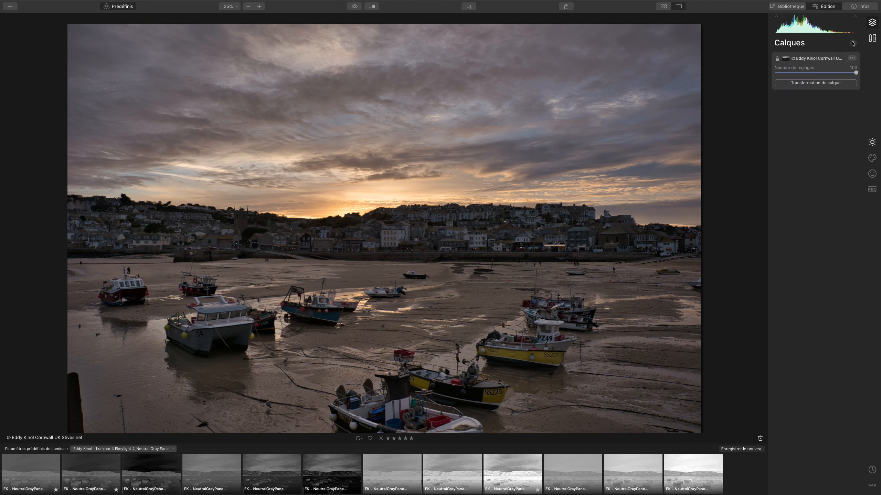
pyautogui.click(853, 43)
pyautogui.click(848, 52)
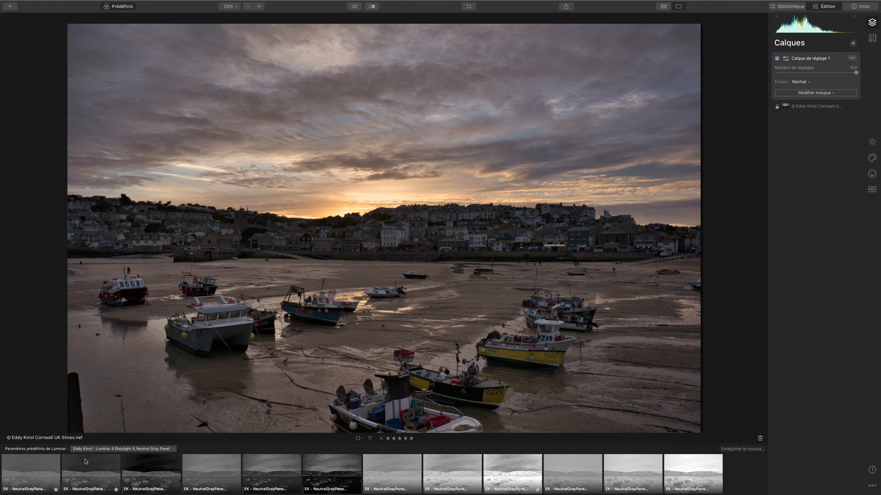
# Load the Ekeylight 1_Light Panel preset collection and apply Lightpanel_DRK03 to the adjustment layer
pyautogui.click(103, 450)
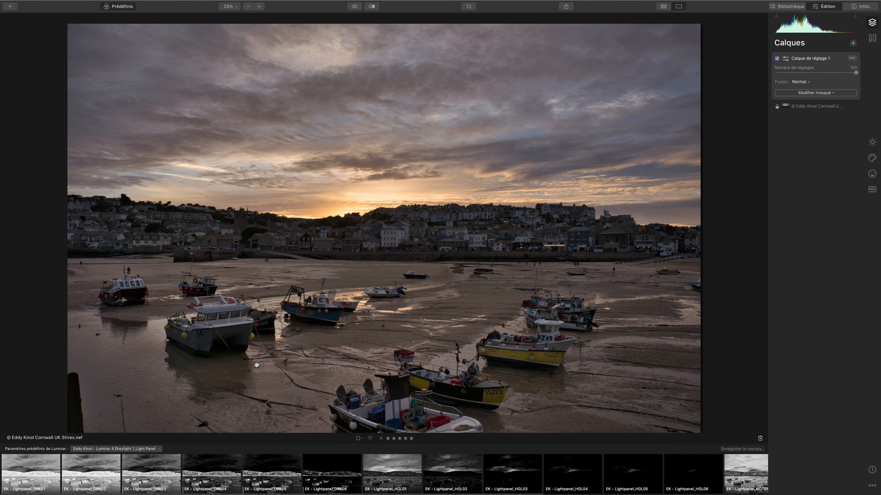
pyautogui.click(145, 472)
pyautogui.moveTo(230, 493)
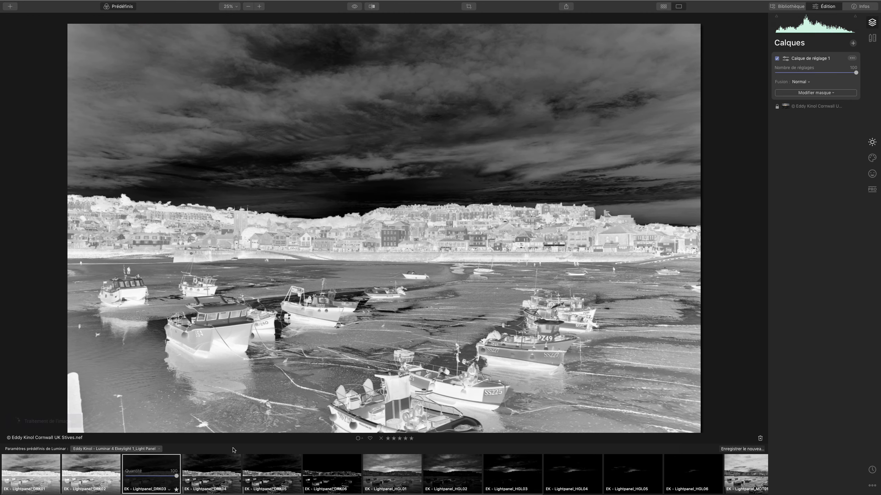
# Raise the Lumière Exposition of Calque de réglage 1 to 0,94, trying stronger and weaker values on the dark-tone rendering
pyautogui.click(873, 142)
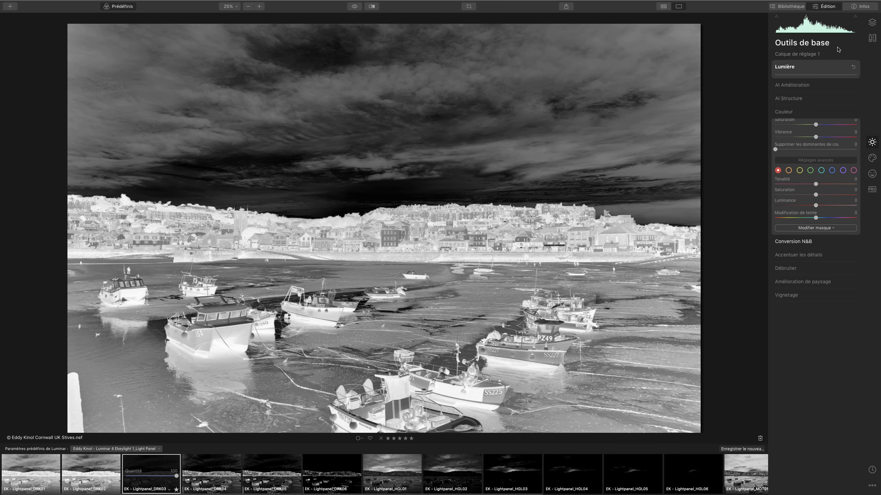
pyautogui.click(842, 69)
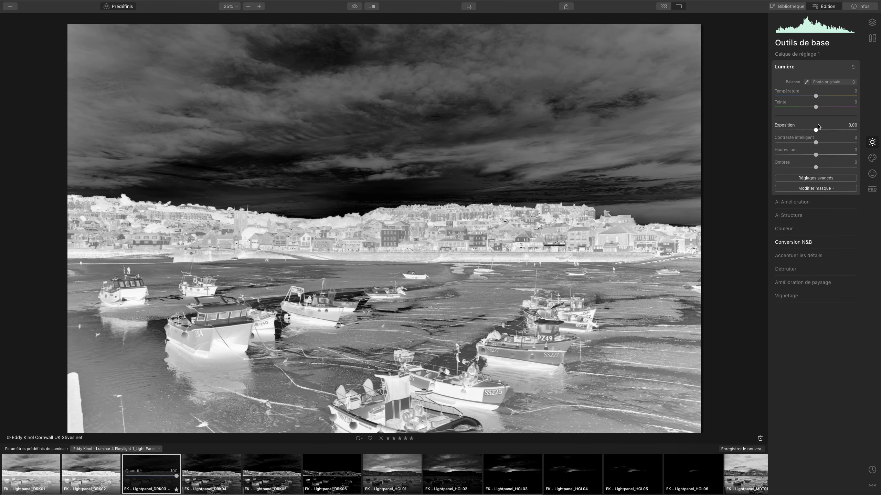
pyautogui.moveTo(816, 130); pyautogui.dragTo(833, 129)
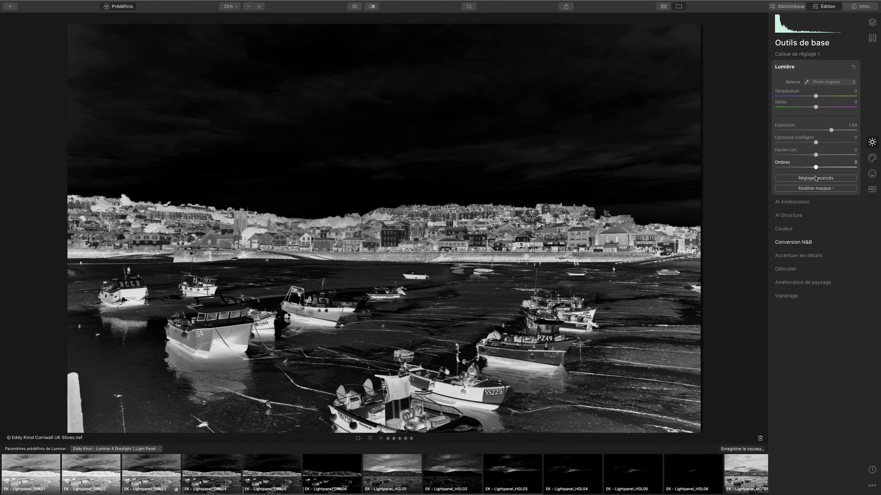
pyautogui.moveTo(831, 130); pyautogui.dragTo(816, 131)
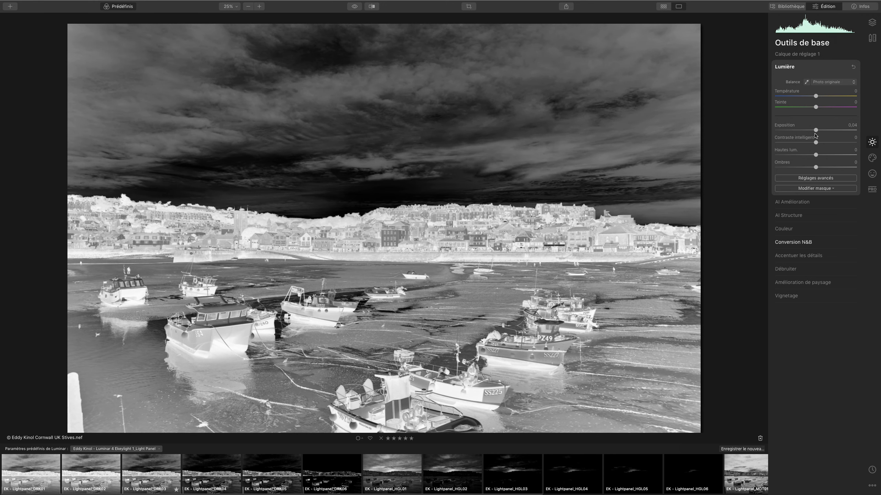
pyautogui.moveTo(815, 130); pyautogui.dragTo(824, 129)
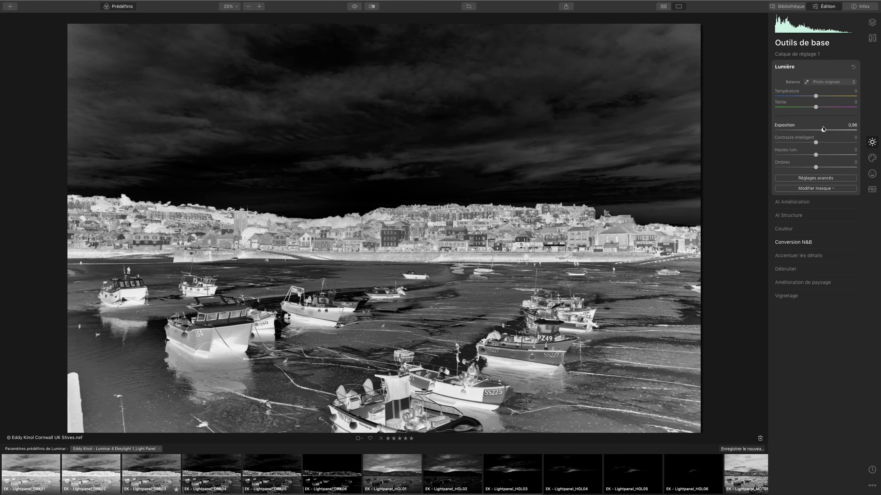
pyautogui.moveTo(824, 129); pyautogui.dragTo(826, 130)
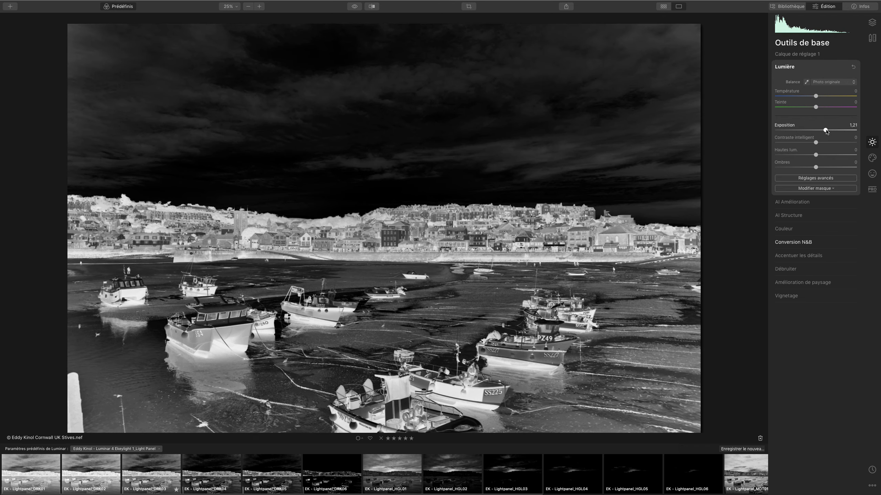
pyautogui.moveTo(826, 131); pyautogui.dragTo(823, 132)
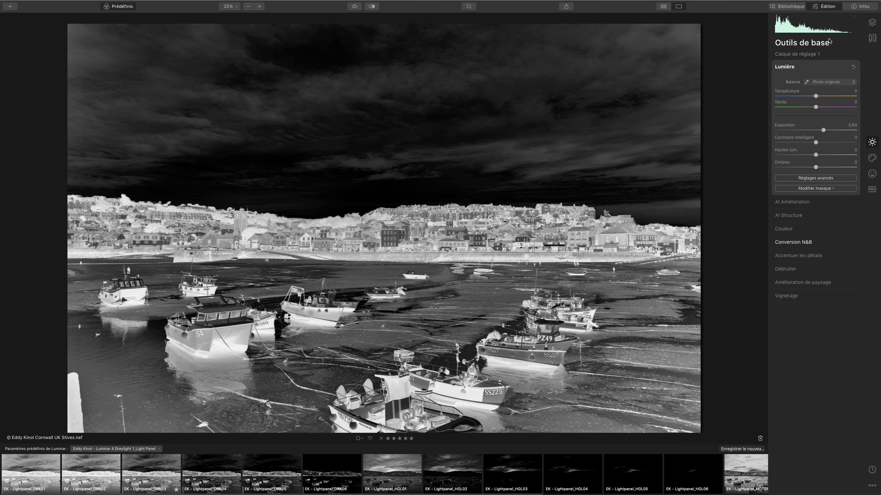
# Add a second adjustment layer above Calque de réglage 1
pyautogui.click(872, 23)
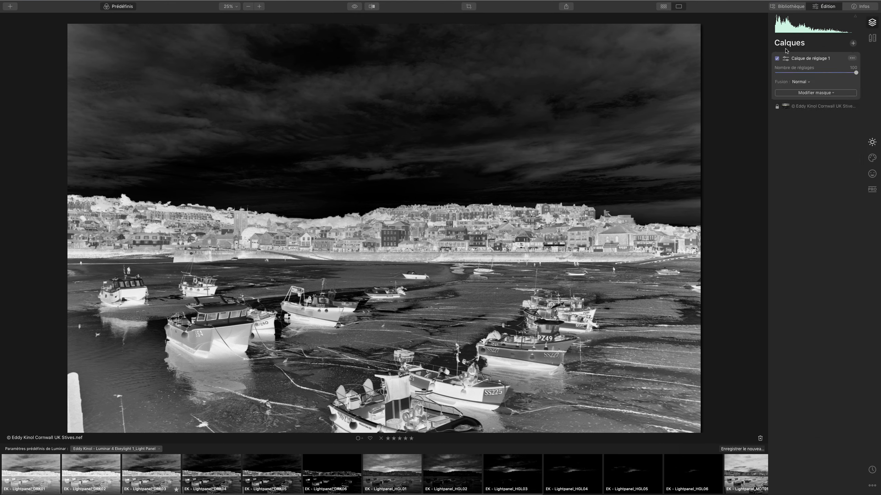
pyautogui.click(852, 44)
pyautogui.click(842, 53)
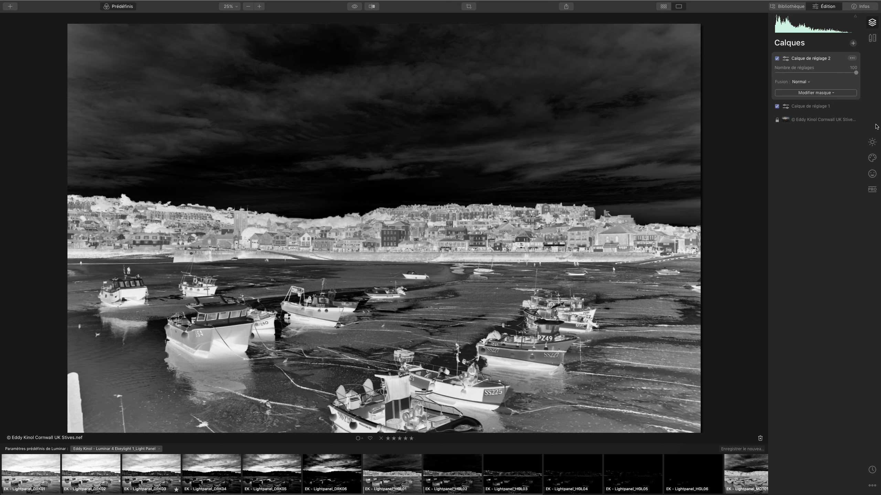
# Start a brush mask for Lumière on Calque de réglage 2 and lower the curve's white point fully to black
pyautogui.click(872, 142)
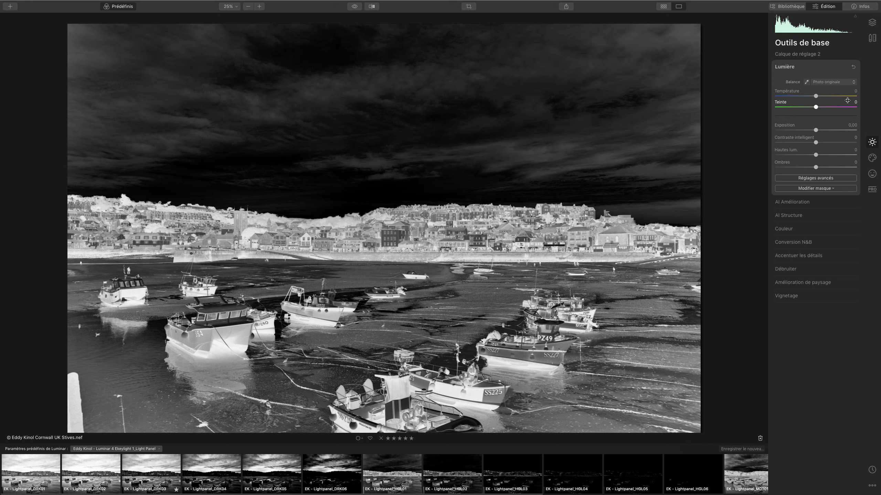
pyautogui.click(838, 189)
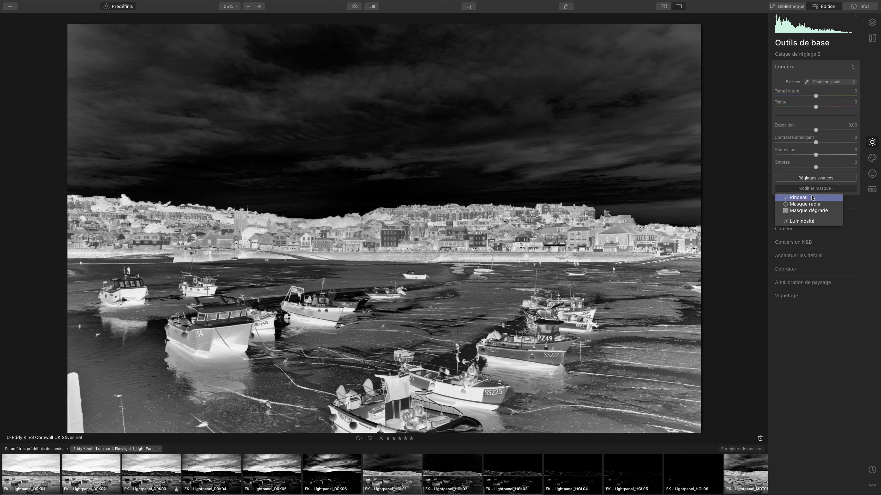
pyautogui.click(798, 198)
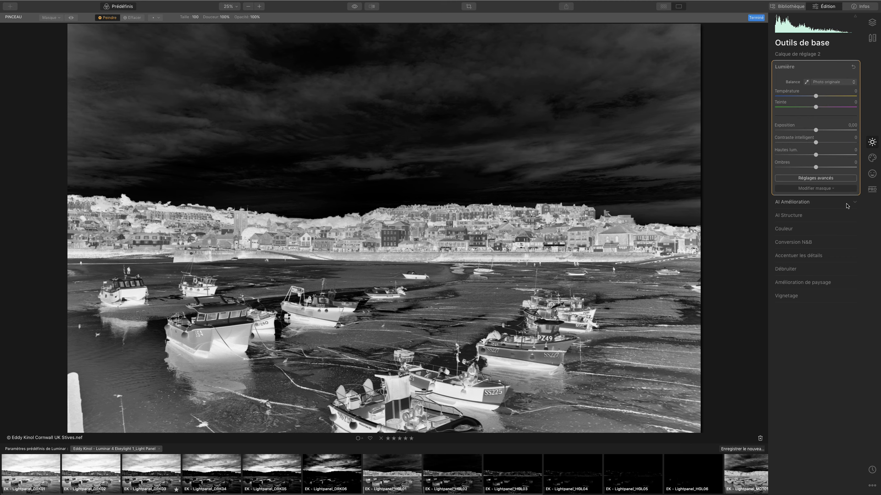
pyautogui.click(822, 178)
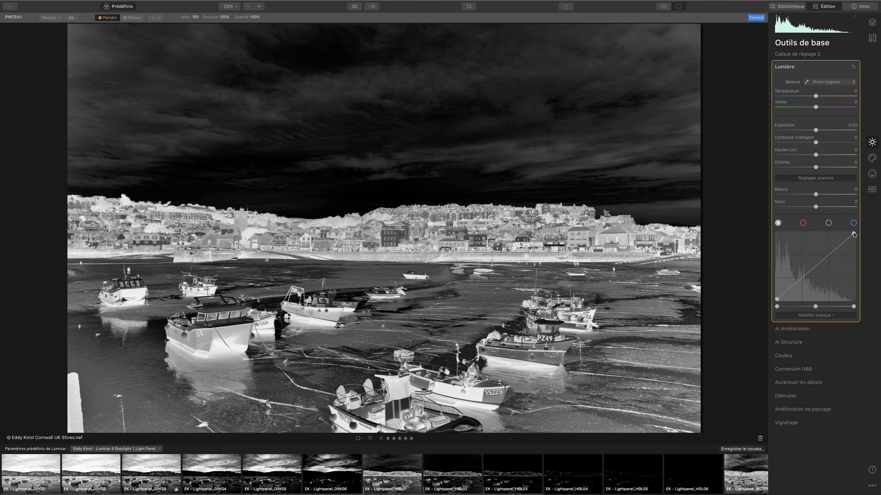
pyautogui.moveTo(853, 235); pyautogui.dragTo(850, 306)
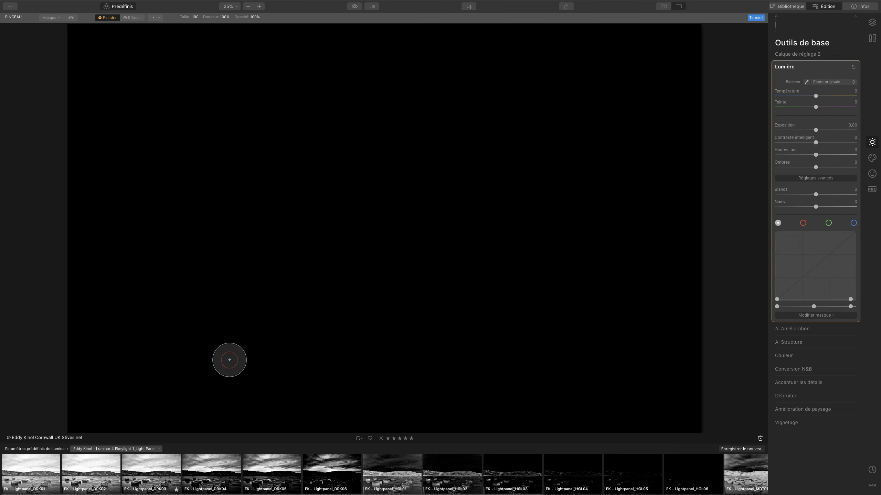
# Paint the black Lumière adjustment over the beach and boats below the town, enlarging the brush to 208
pyautogui.moveTo(229, 360)
pyautogui.mouseDown()
pyautogui.moveTo(333, 380)
pyautogui.moveTo(131, 329)
pyautogui.moveTo(153, 345)
pyautogui.moveTo(144, 423)
pyautogui.moveTo(103, 399)
pyautogui.moveTo(147, 428)
pyautogui.moveTo(645, 417)
pyautogui.mouseUp()
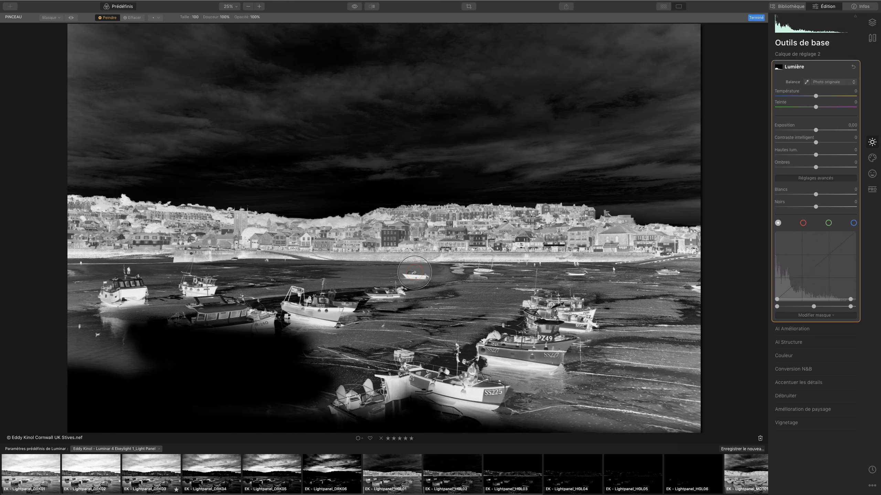
pyautogui.scroll(5, 422, 318)
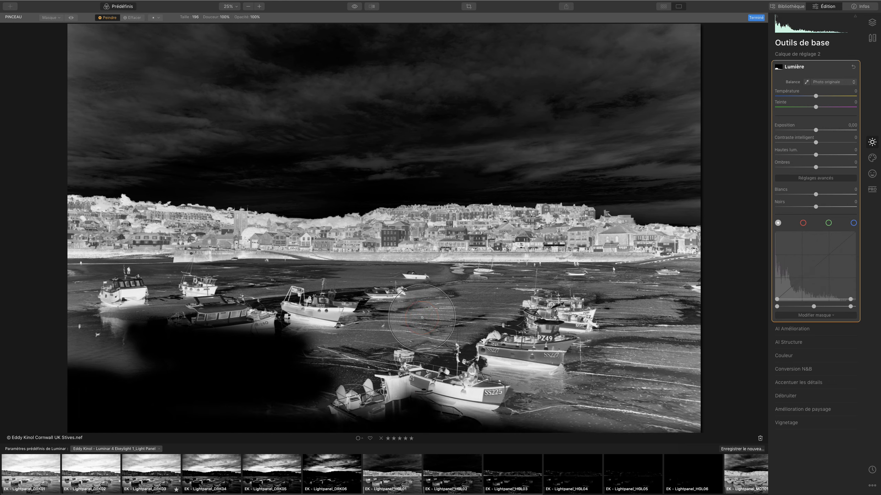
pyautogui.moveTo(295, 344)
pyautogui.mouseDown()
pyautogui.moveTo(132, 342)
pyautogui.moveTo(143, 342)
pyautogui.moveTo(27, 366)
pyautogui.moveTo(128, 359)
pyautogui.moveTo(529, 380)
pyautogui.moveTo(179, 409)
pyautogui.moveTo(612, 394)
pyautogui.moveTo(603, 421)
pyautogui.moveTo(572, 425)
pyautogui.moveTo(734, 391)
pyautogui.moveTo(690, 400)
pyautogui.moveTo(623, 367)
pyautogui.moveTo(500, 350)
pyautogui.moveTo(547, 337)
pyautogui.moveTo(480, 320)
pyautogui.moveTo(531, 315)
pyautogui.moveTo(254, 322)
pyautogui.moveTo(181, 303)
pyautogui.moveTo(349, 305)
pyautogui.moveTo(49, 284)
pyautogui.moveTo(192, 314)
pyautogui.moveTo(439, 326)
pyautogui.moveTo(646, 297)
pyautogui.moveTo(531, 310)
pyautogui.moveTo(745, 320)
pyautogui.moveTo(361, 317)
pyautogui.moveTo(402, 295)
pyautogui.moveTo(670, 329)
pyautogui.moveTo(672, 295)
pyautogui.mouseUp()
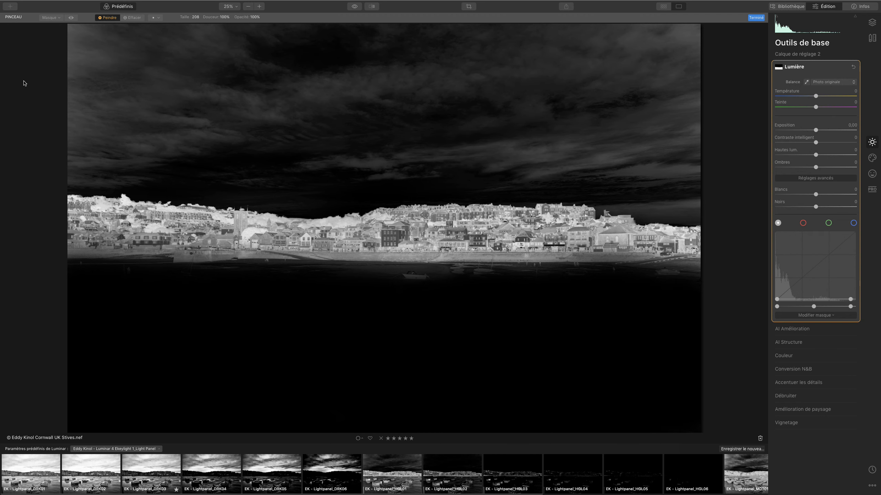
# Paint the black adjustment over the sky, then reduce the brush Opacité to 48% to darken the town's far right part
pyautogui.moveTo(90, 134)
pyautogui.mouseDown()
pyautogui.moveTo(120, 150)
pyautogui.moveTo(102, 147)
pyautogui.moveTo(280, 155)
pyautogui.moveTo(706, 154)
pyautogui.moveTo(699, 162)
pyautogui.moveTo(629, 150)
pyautogui.moveTo(637, 167)
pyautogui.moveTo(675, 171)
pyautogui.moveTo(655, 175)
pyautogui.moveTo(685, 177)
pyautogui.moveTo(683, 184)
pyautogui.moveTo(703, 72)
pyautogui.moveTo(660, 35)
pyautogui.moveTo(309, 36)
pyautogui.moveTo(287, 53)
pyautogui.moveTo(333, 104)
pyautogui.moveTo(96, 98)
pyautogui.moveTo(60, 73)
pyautogui.moveTo(119, 50)
pyautogui.moveTo(40, 77)
pyautogui.moveTo(89, 154)
pyautogui.moveTo(62, 158)
pyautogui.moveTo(547, 68)
pyautogui.moveTo(691, 56)
pyautogui.moveTo(677, 22)
pyautogui.moveTo(660, 140)
pyautogui.moveTo(631, 137)
pyautogui.mouseUp()
pyautogui.click(256, 18)
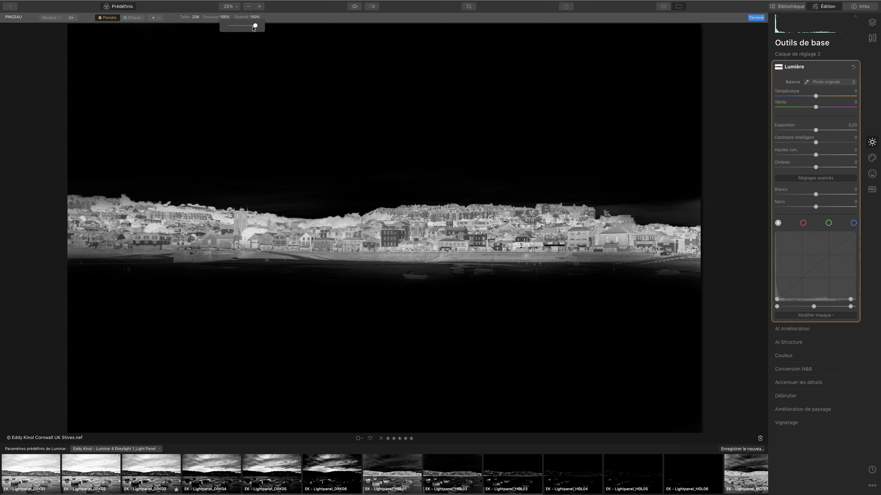
pyautogui.moveTo(255, 25)
pyautogui.mouseDown()
pyautogui.moveTo(242, 24)
pyautogui.moveTo(267, 26)
pyautogui.mouseUp()
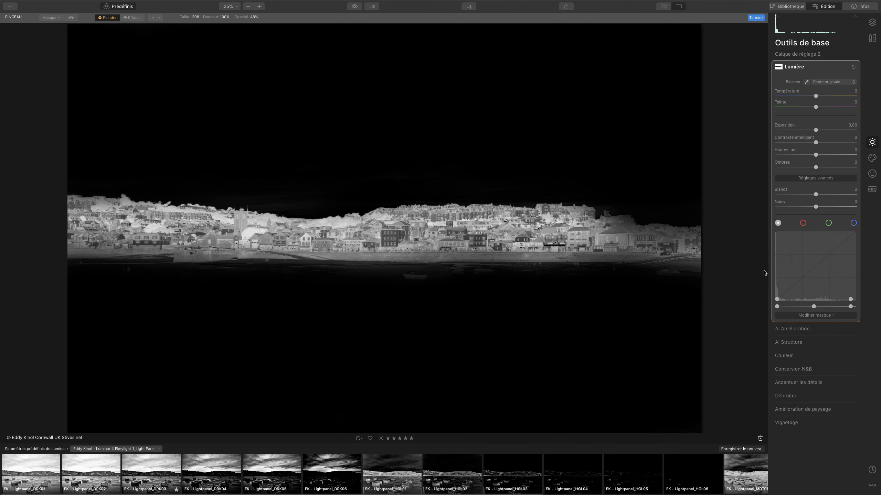
# Create a Luminosité mask on Calque de réglage 2 from the isolated town
pyautogui.click(874, 27)
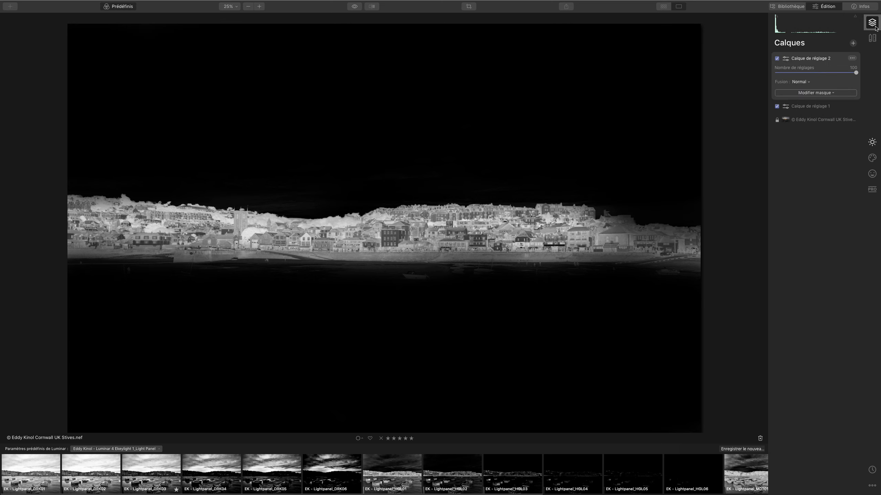
pyautogui.click(815, 92)
pyautogui.click(799, 126)
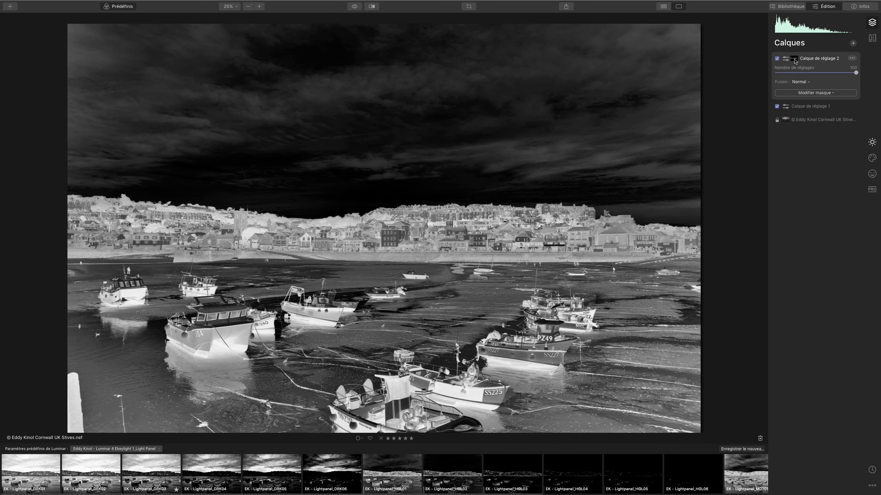
# Copy the luminosity mask of Calque de réglage 2 and delete that layer
pyautogui.click(852, 58)
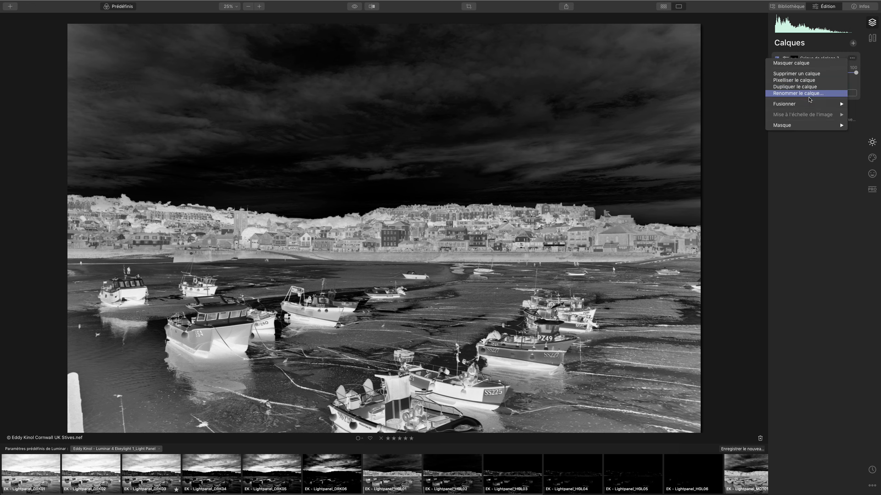
pyautogui.moveTo(804, 124)
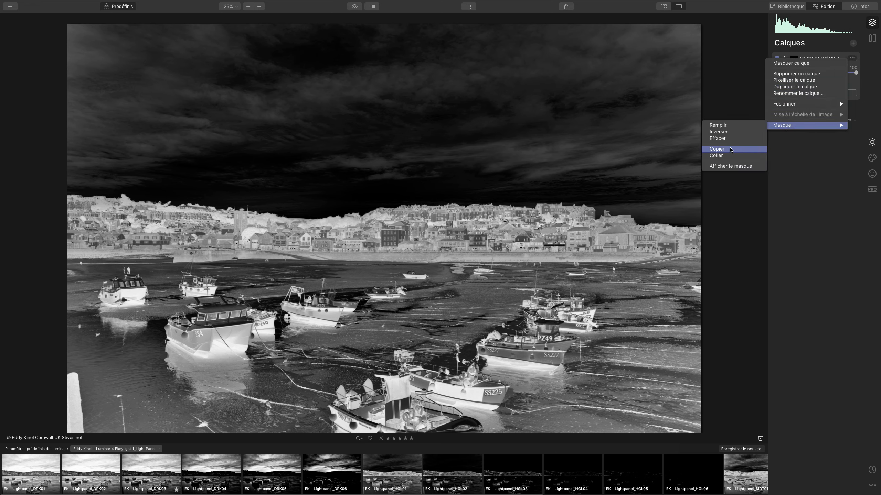
pyautogui.click(747, 149)
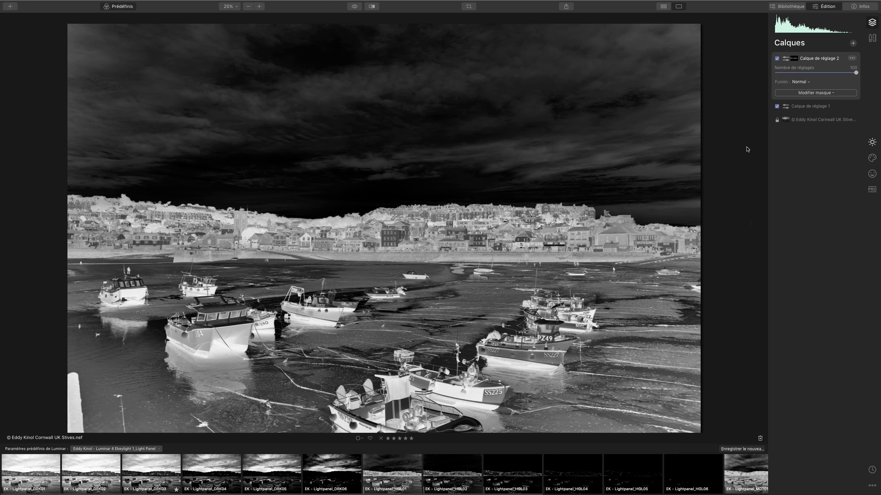
pyautogui.click(848, 59)
pyautogui.click(818, 76)
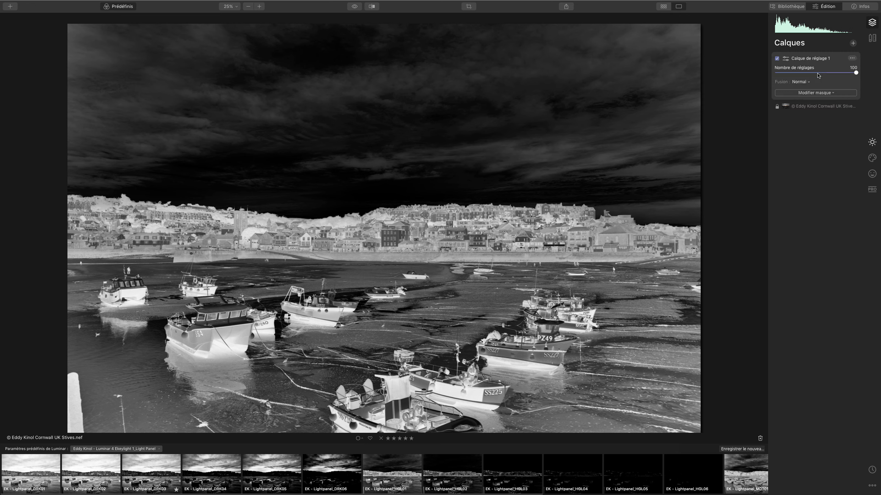
# Delete Calque de réglage 1 to return to the original harbour photo, and show the Créatif tools
pyautogui.click(853, 58)
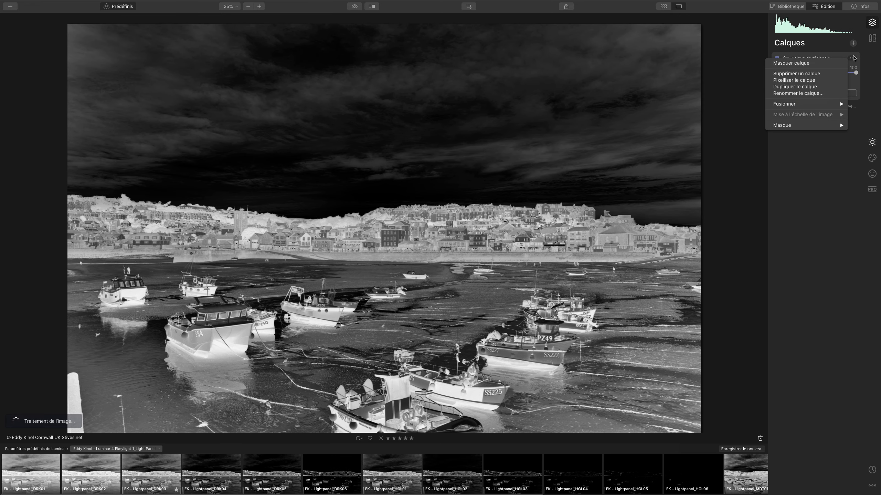
pyautogui.click(819, 74)
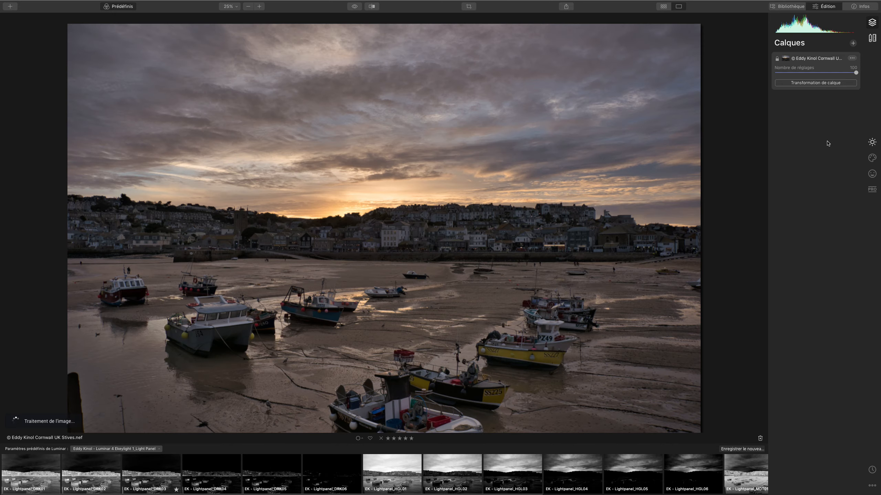
pyautogui.click(870, 162)
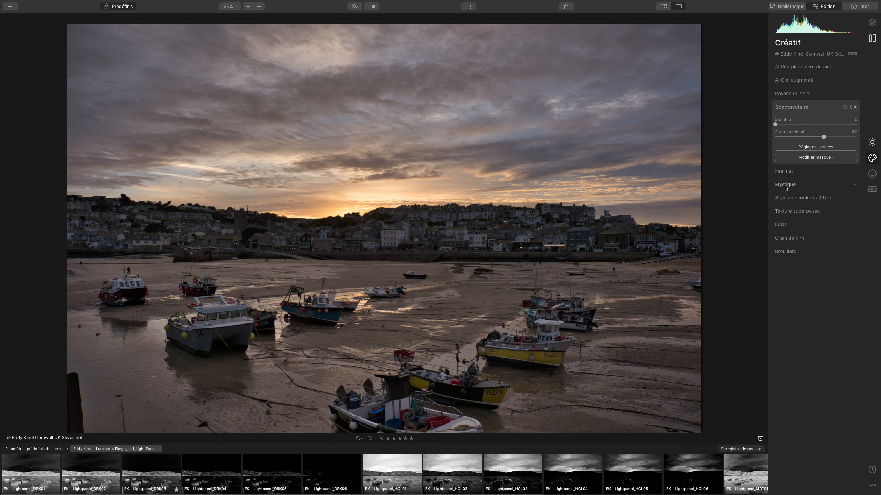
# Create a brush mask on the Fini mat filter and paste the copied town luminosity mask into it
pyautogui.click(785, 173)
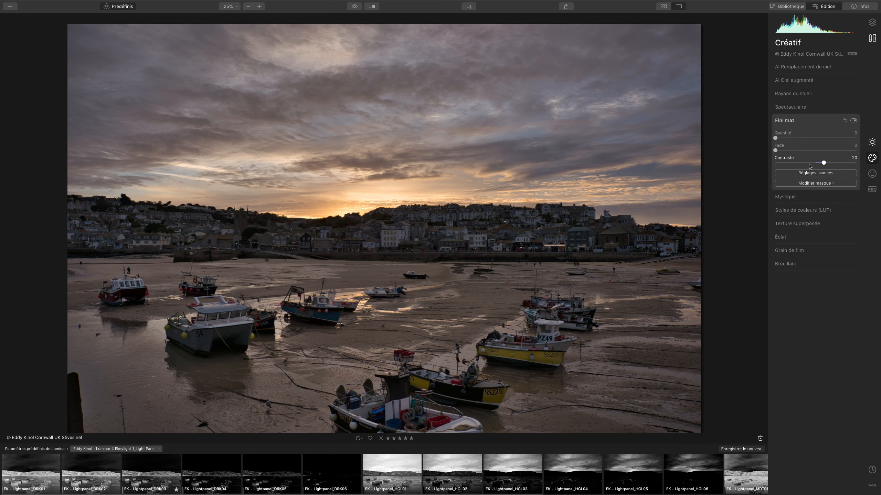
pyautogui.click(813, 183)
pyautogui.click(812, 193)
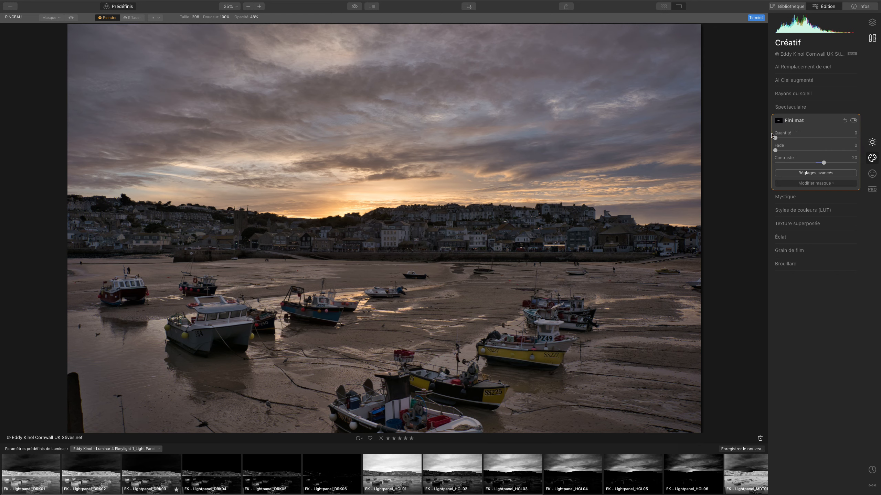
pyautogui.click(779, 121)
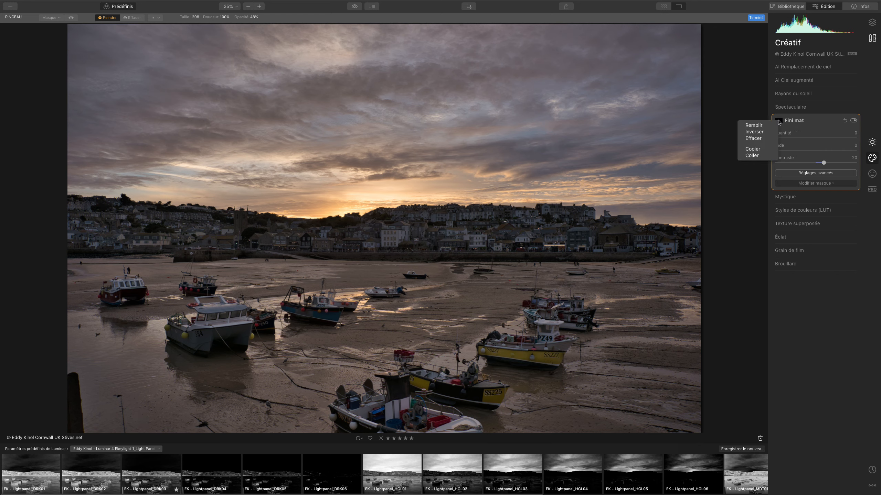
pyautogui.click(758, 159)
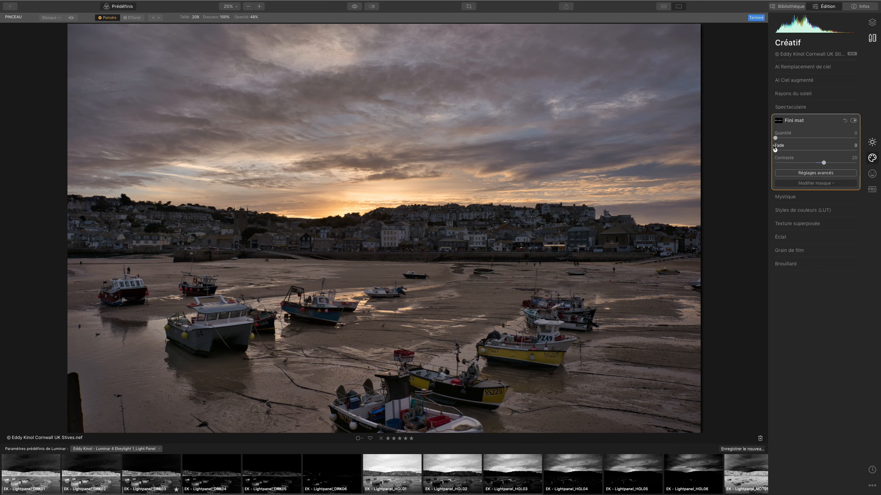
# Set the masked Fini mat filter's Quantité to 100 and its Fade to 50
pyautogui.moveTo(776, 139); pyautogui.dragTo(869, 133)
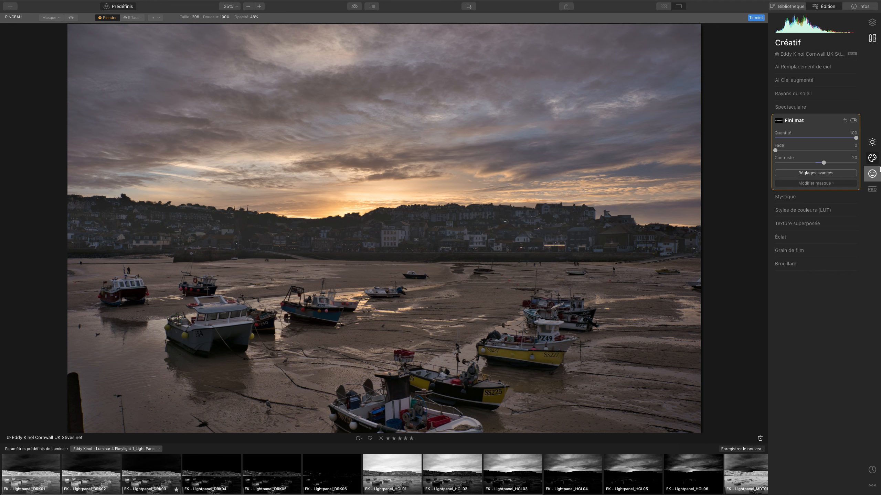
pyautogui.moveTo(776, 151); pyautogui.dragTo(816, 152)
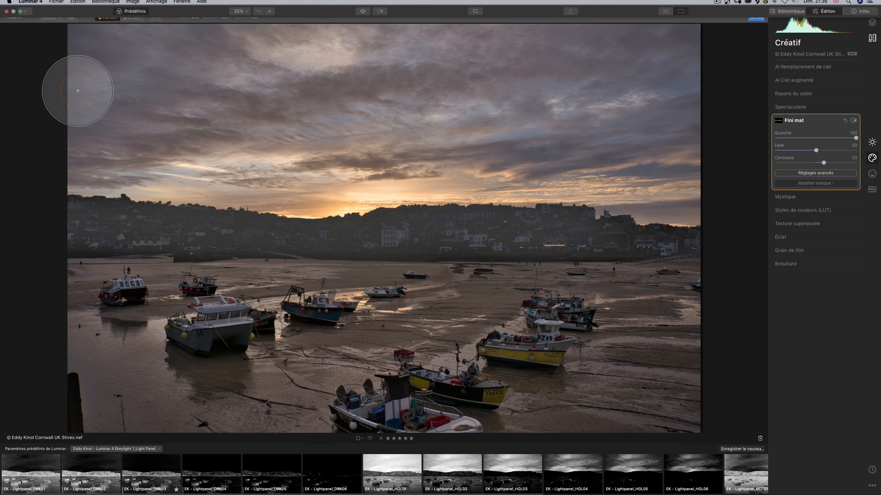
# Check the Fini mat mask's coverage with the red overlay, and reset the Fini mat filter
pyautogui.click(72, 20)
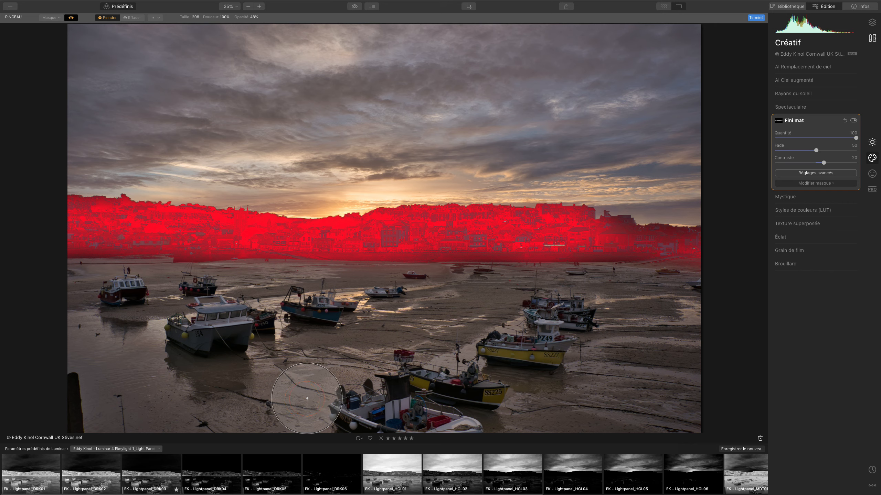
pyautogui.click(75, 18)
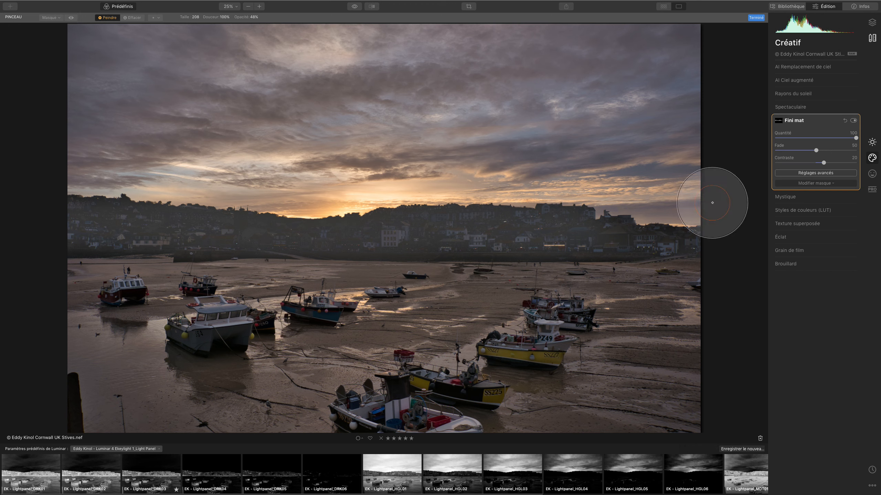
pyautogui.click(845, 121)
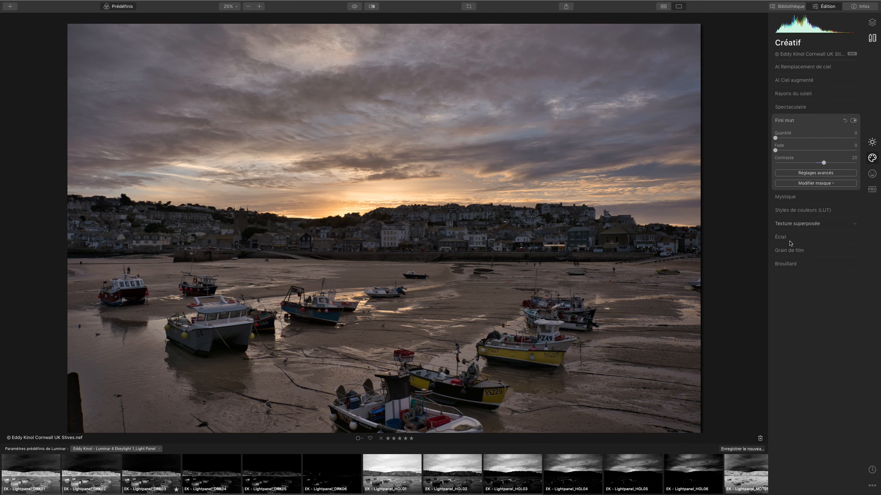
# Create a brush mask on the Spectaculaire filter and paste the copied town luminosity mask into it
pyautogui.click(792, 108)
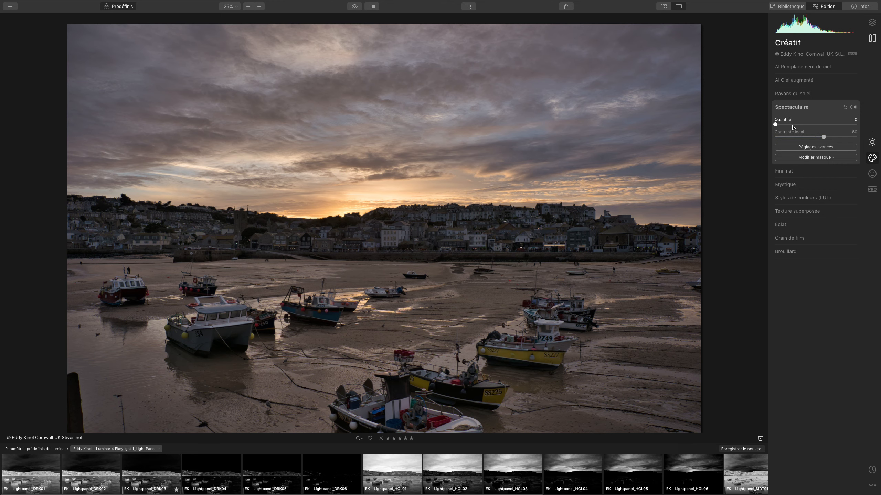
pyautogui.click(813, 158)
pyautogui.click(811, 169)
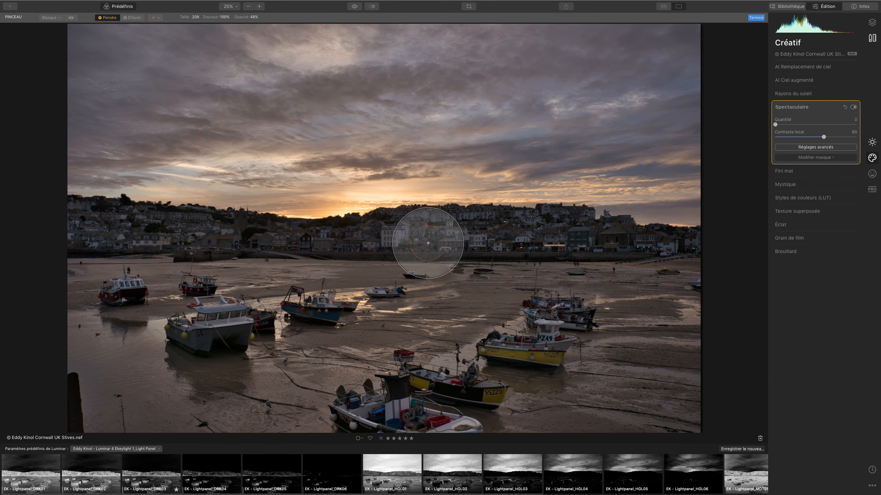
pyautogui.click(777, 108)
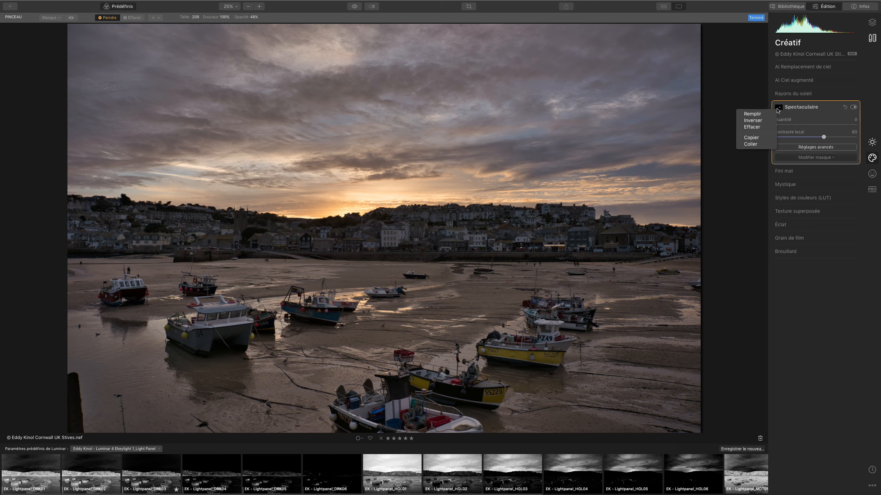
pyautogui.click(759, 143)
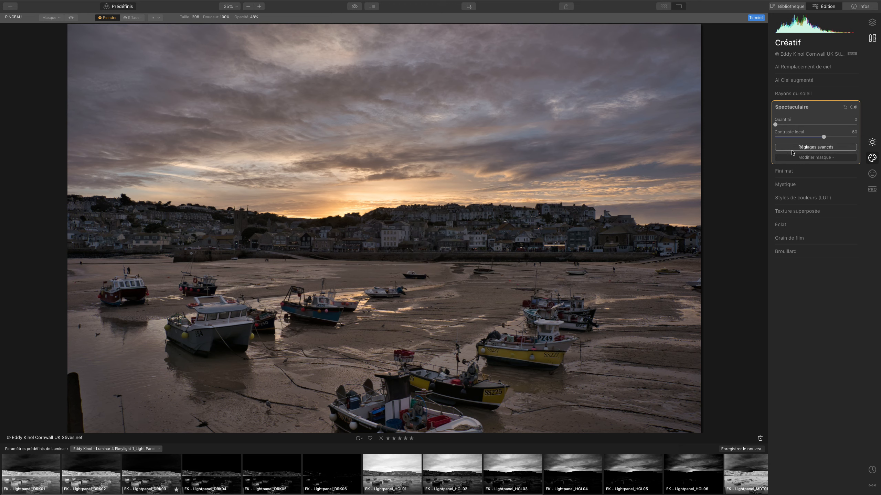